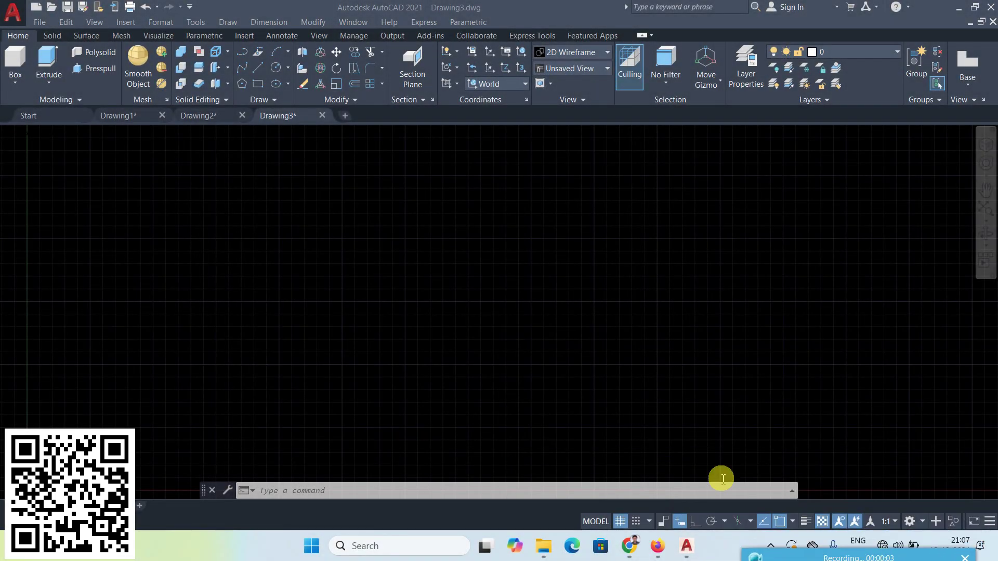
Draw a rectangle defined by an area of 200 and a length of 20, using the Rectangle command's Area option
left_click(416, 339)
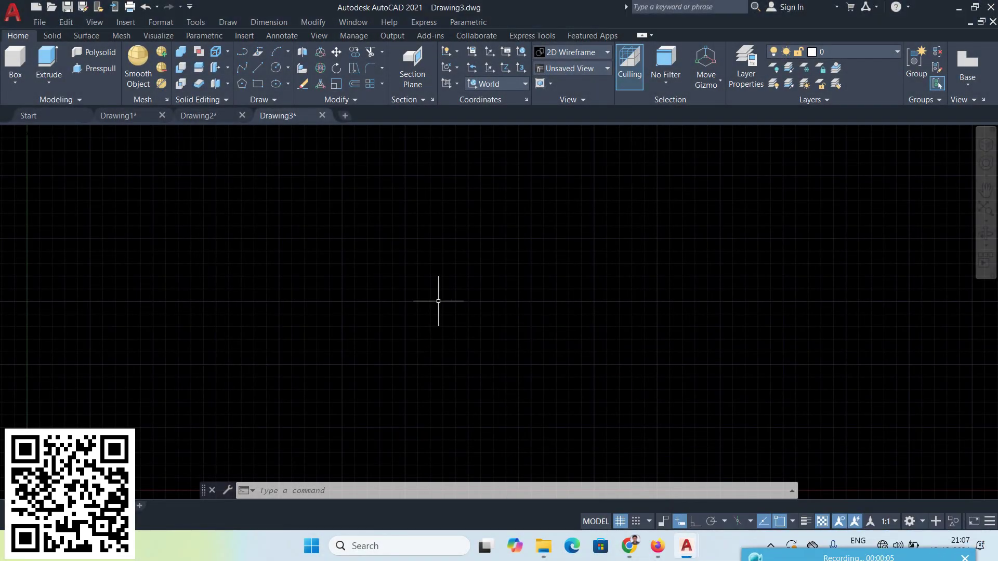
left_click(227, 23)
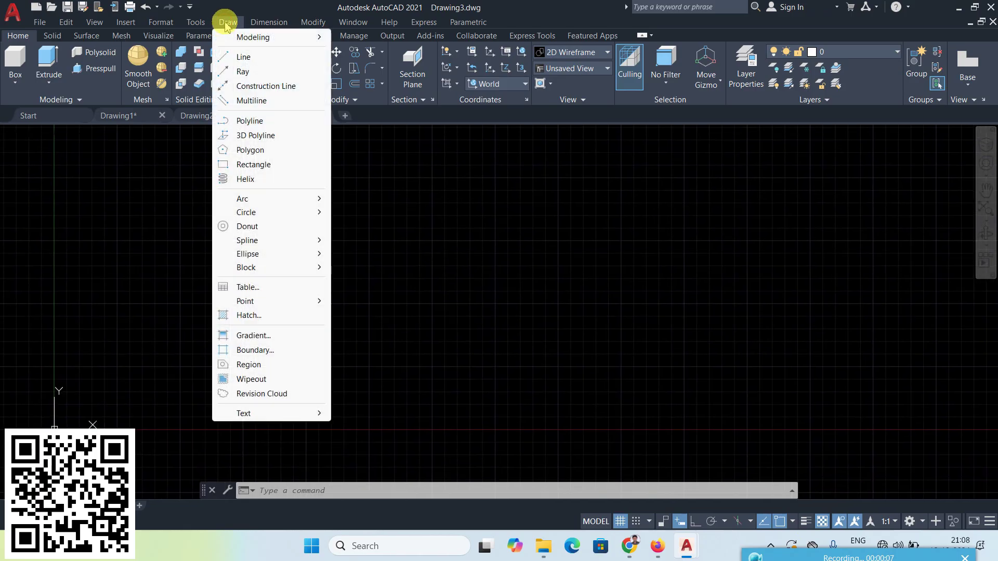
left_click(251, 166)
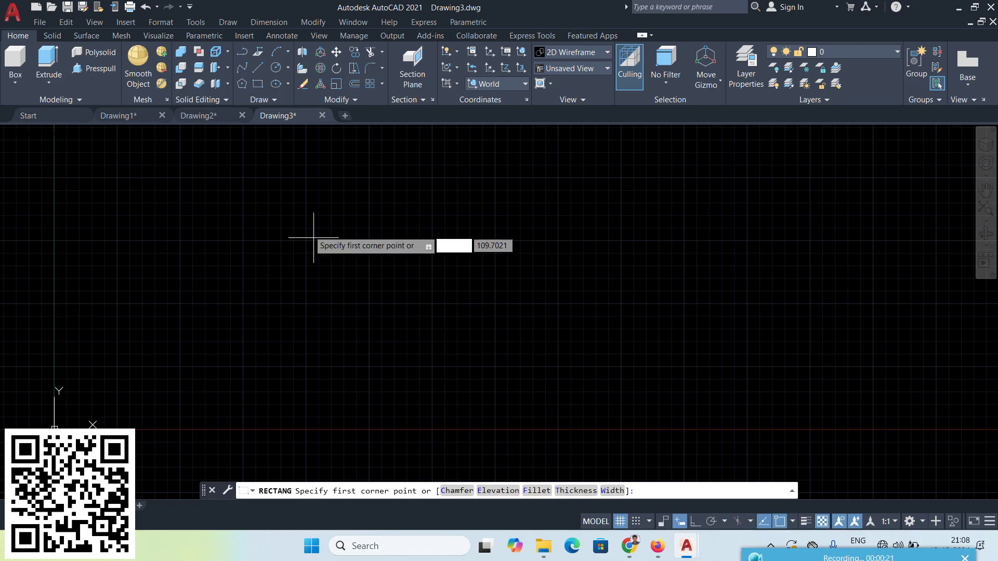
left_click(296, 212)
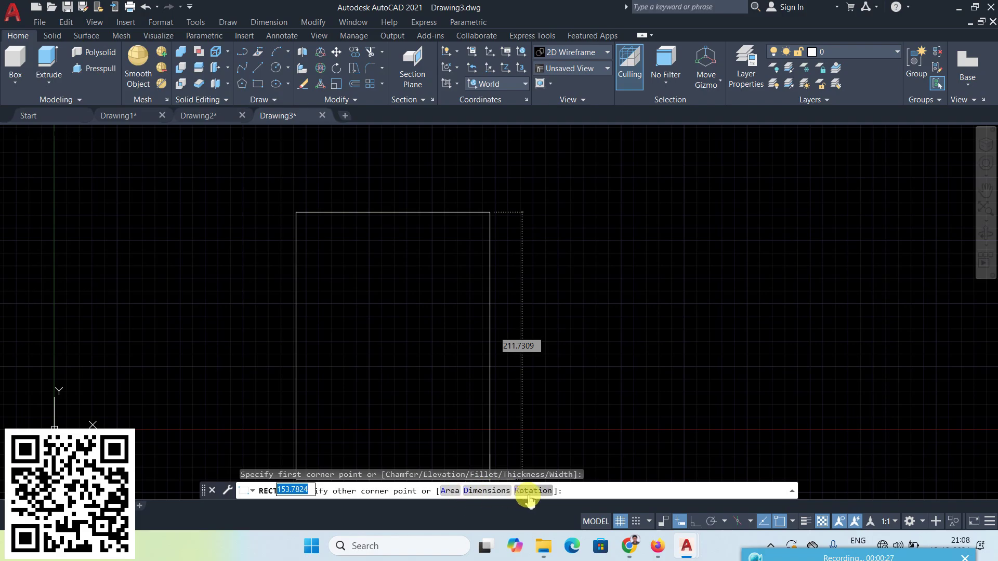
left_click(448, 491)
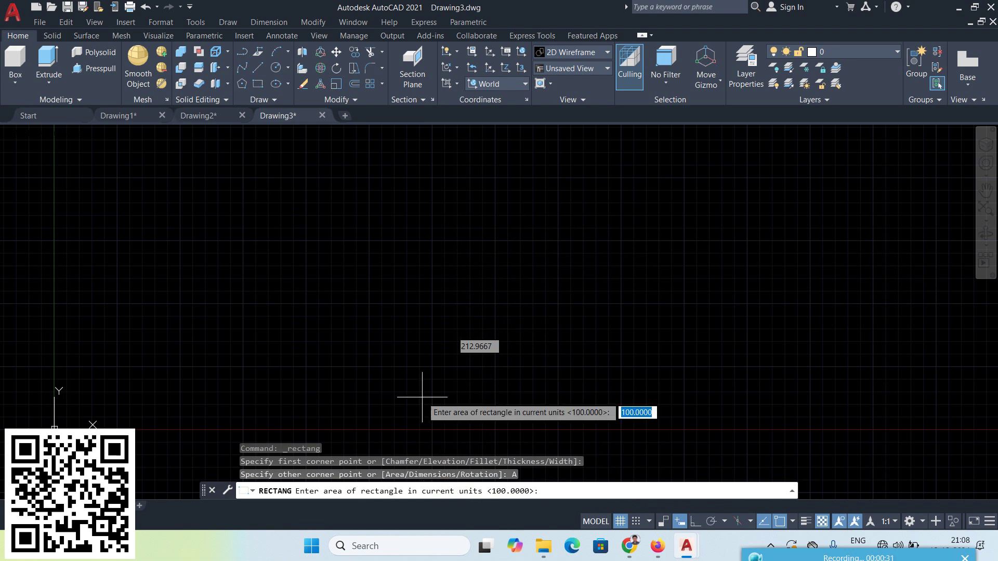
type("200")
key("Return")
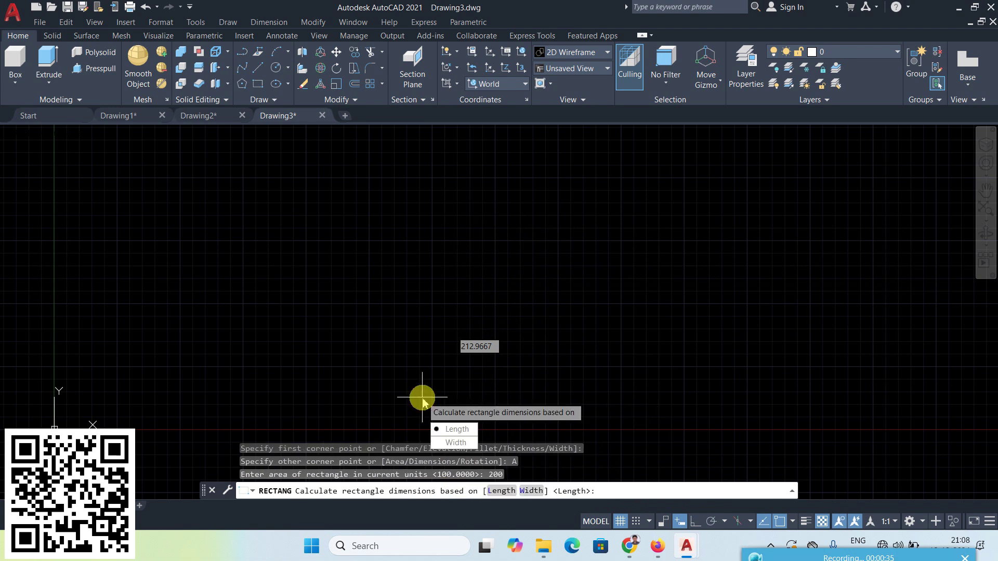
left_click(456, 429)
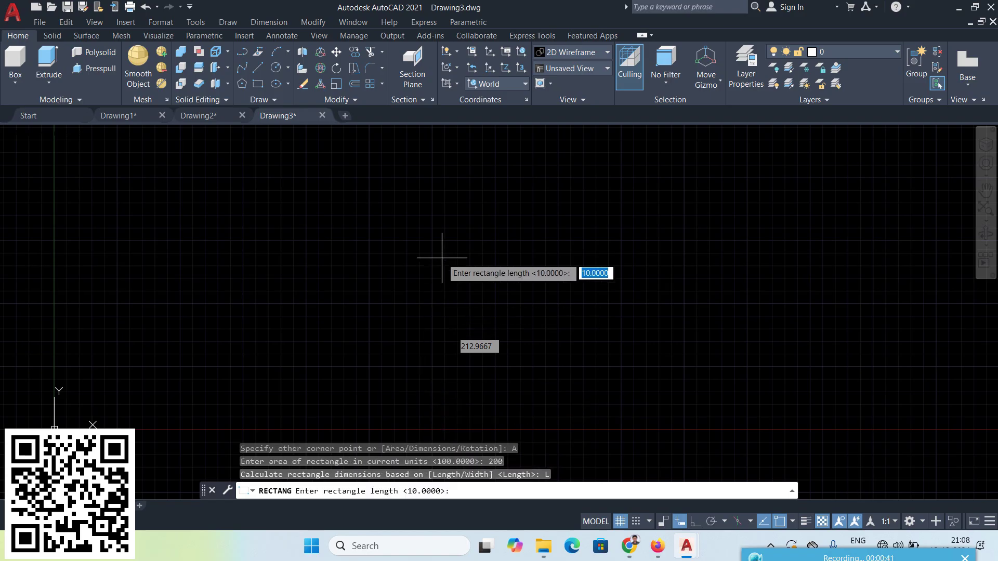
type("20")
key("Return")
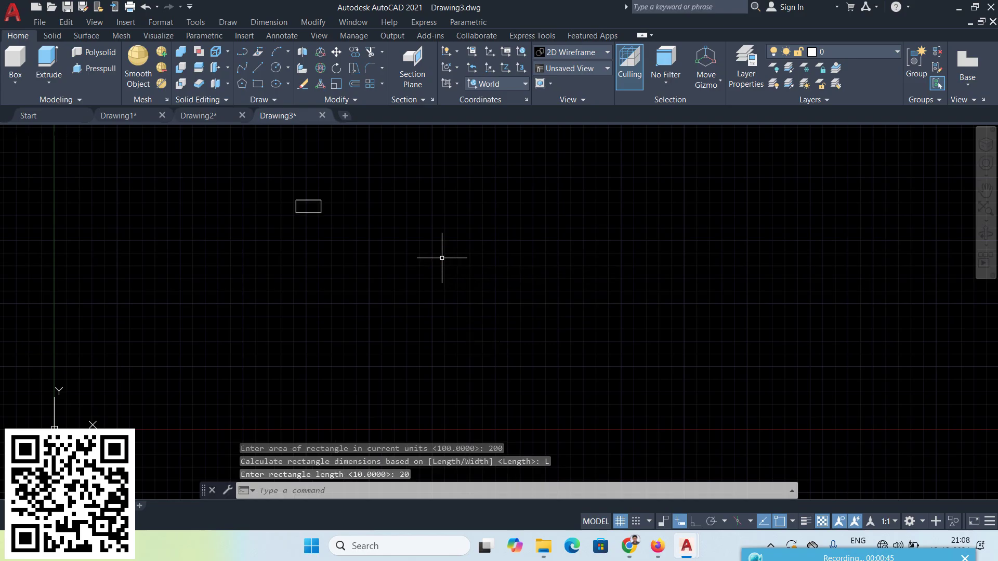
Add a horizontal linear dimension below the rectangle, measured between the two corners of its lower edge
scroll(296, 178, "up", 5)
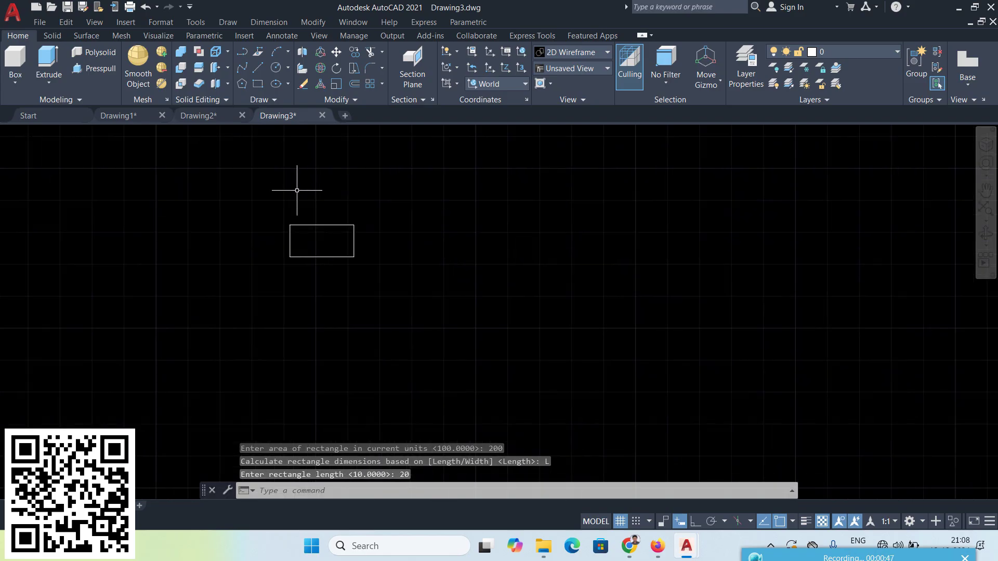
left_click(269, 22)
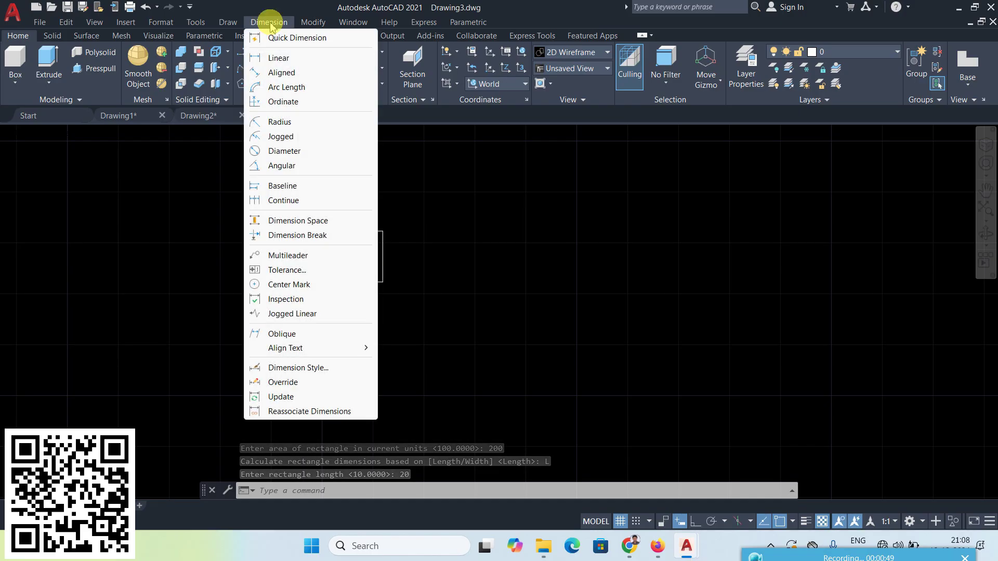
left_click(268, 58)
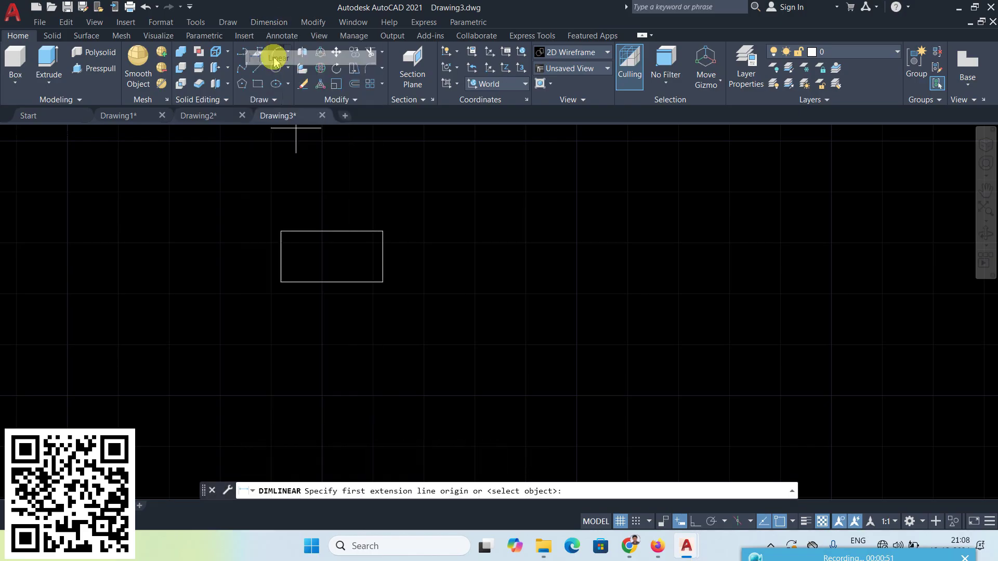
left_click(281, 282)
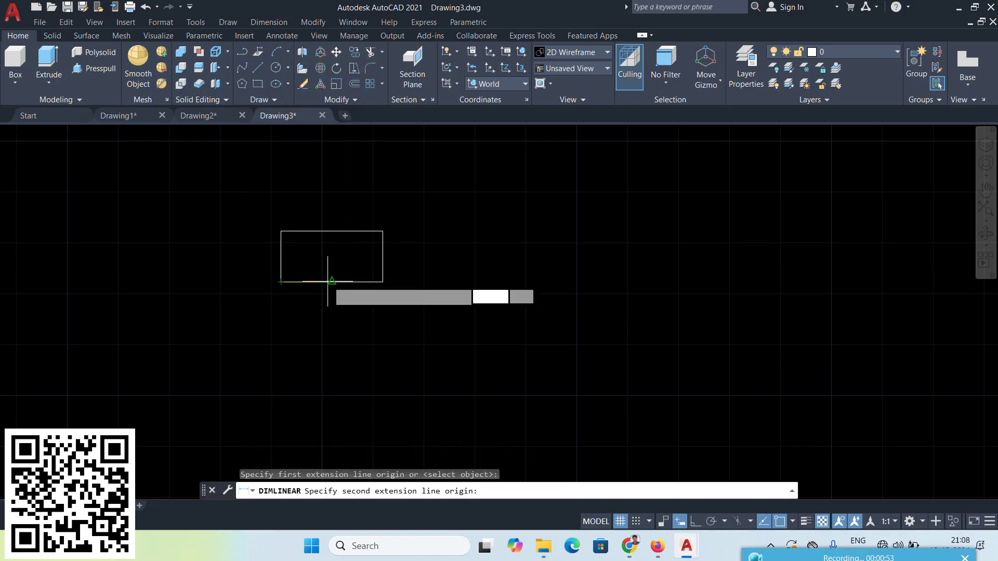
left_click(382, 282)
left_click(348, 326)
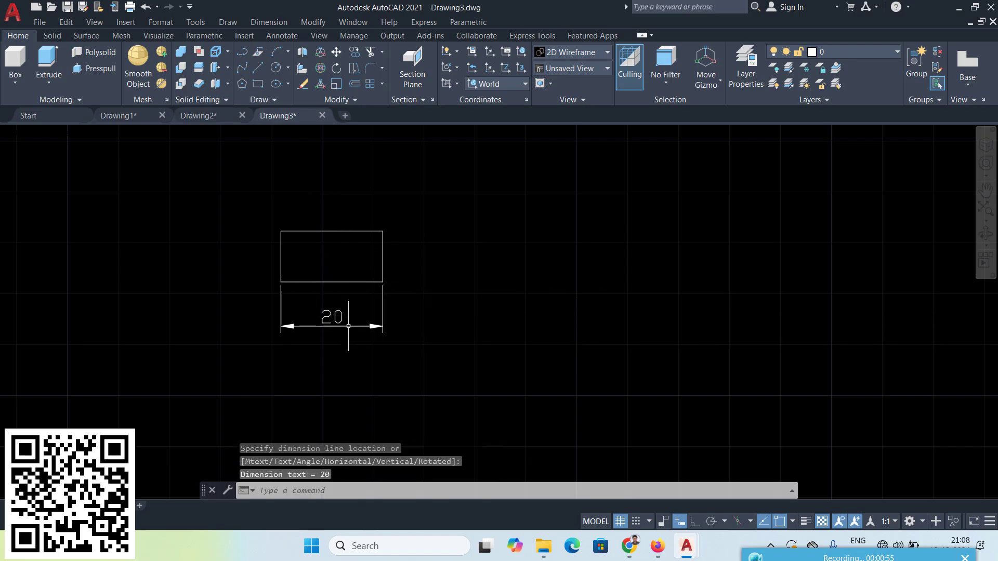
Add a vertical linear dimension beside the rectangle's right edge, measured between its upper and lower corners
left_click(268, 22)
left_click(276, 59)
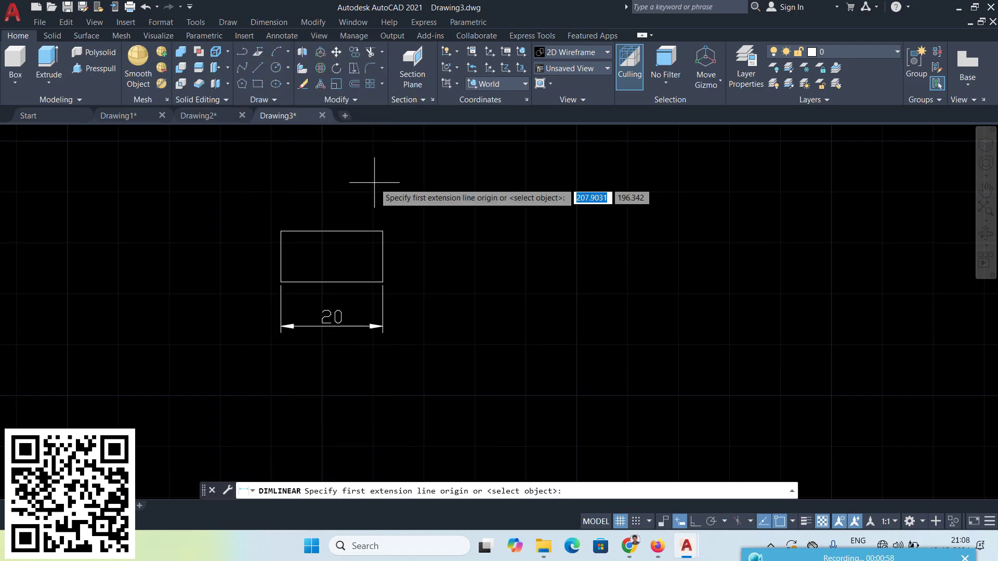
left_click(383, 231)
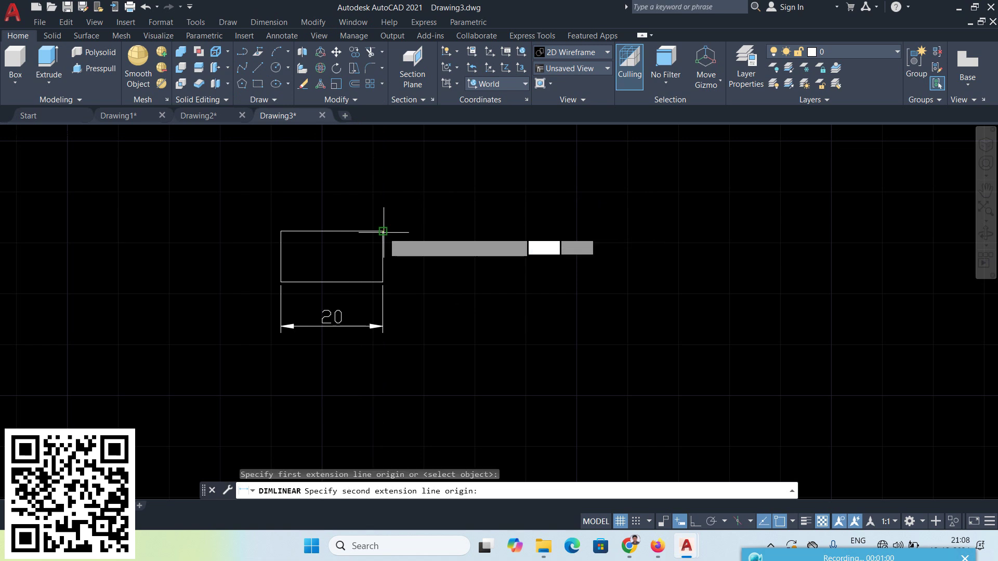
left_click(383, 282)
left_click(430, 254)
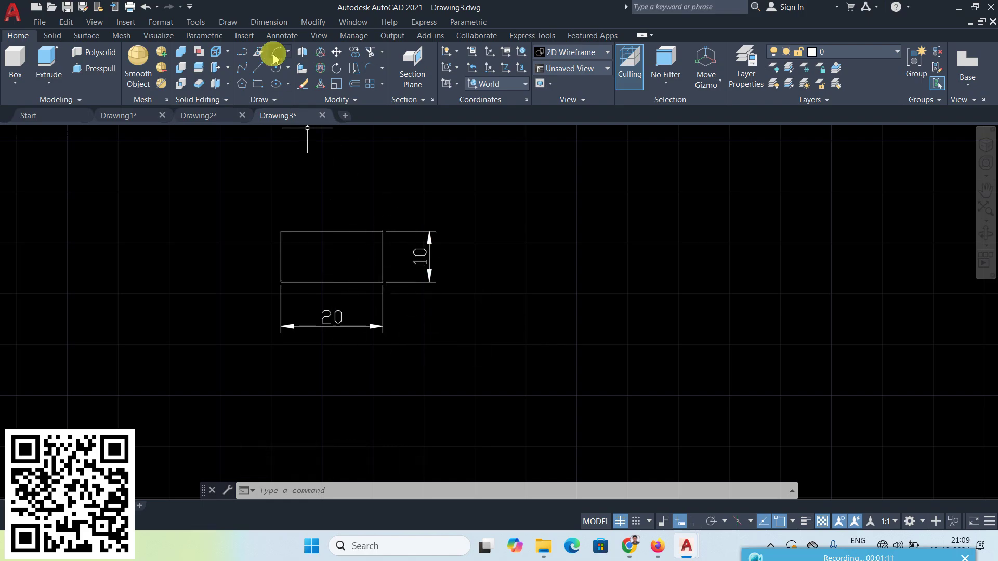
Draw a second rectangle to the right of the dimensioned one using the Dimensions option, with length 20 and width 15
left_click(257, 84)
middle_click_drag(569, 368, 487, 368)
left_click(459, 263)
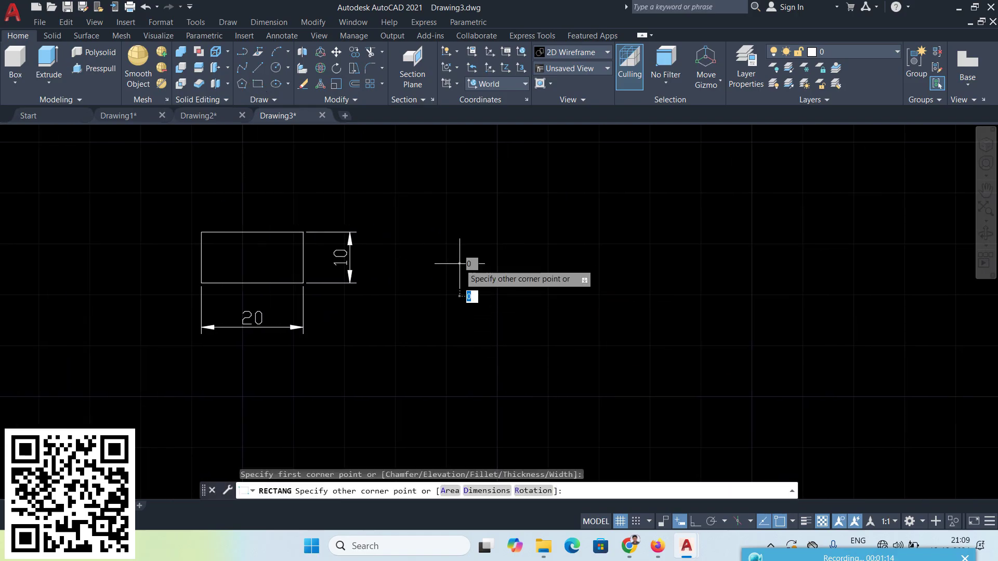
left_click(493, 491)
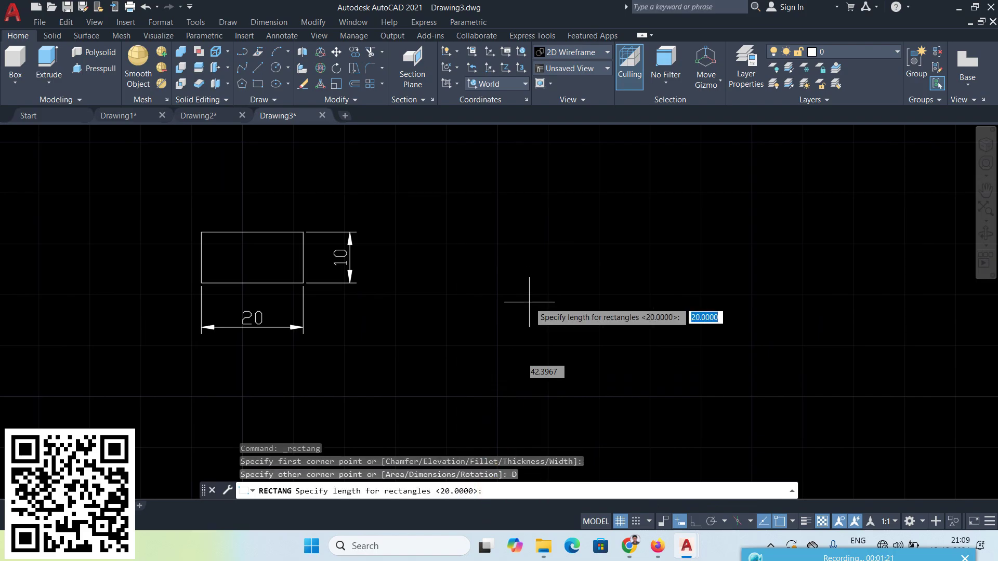
type("20")
key("Return")
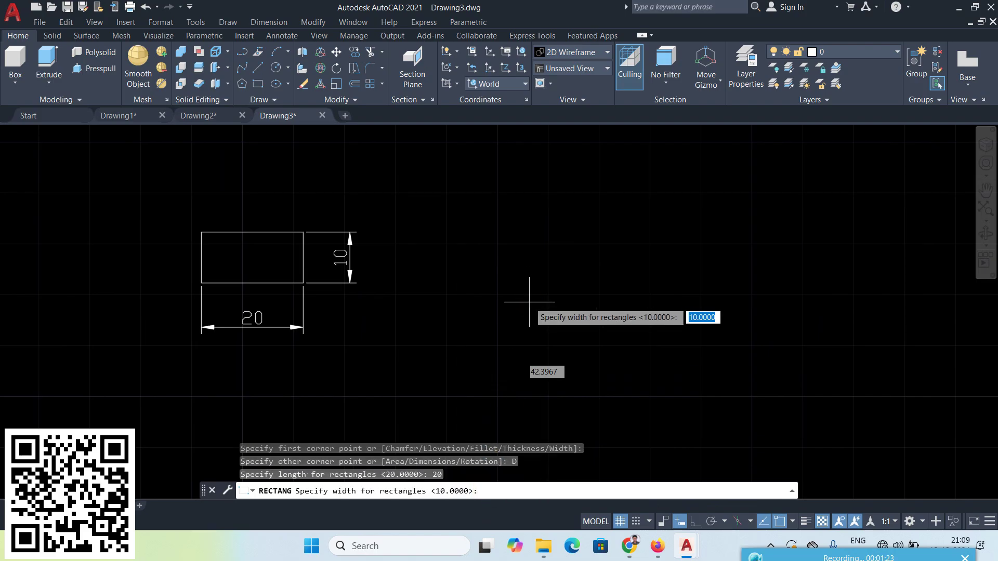
type("15")
key("Return")
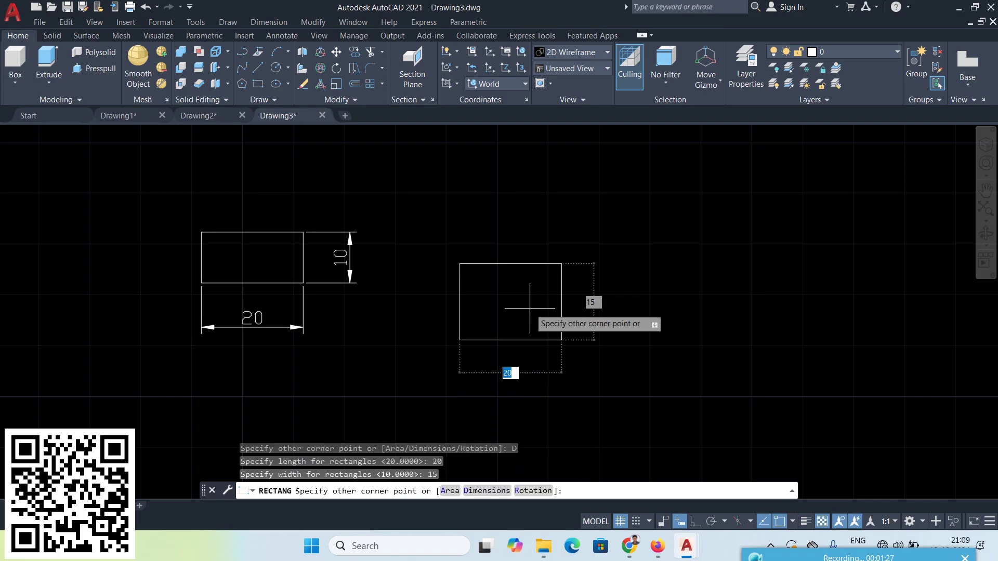
left_click(529, 302)
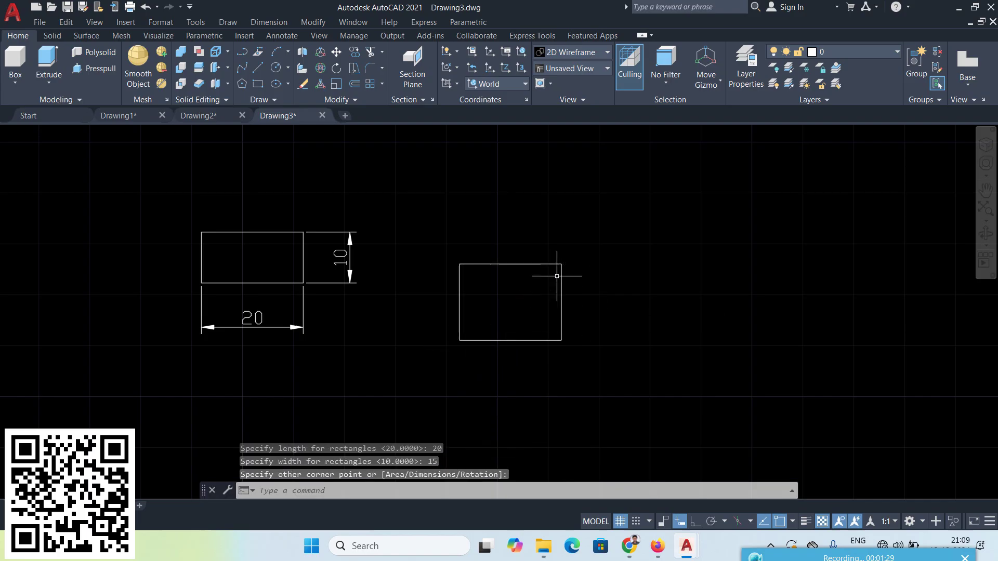
Draw a third rectangle right of the second, rotated 45 degrees and about 32.4 by 18.5 units in size
left_click(258, 82)
middle_click_drag(720, 381, 587, 387)
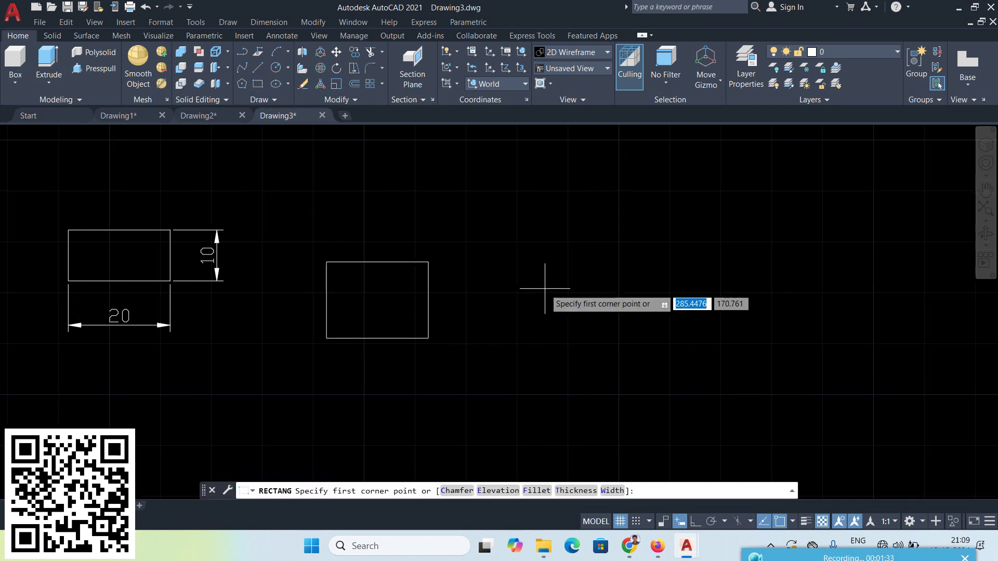
left_click(545, 287)
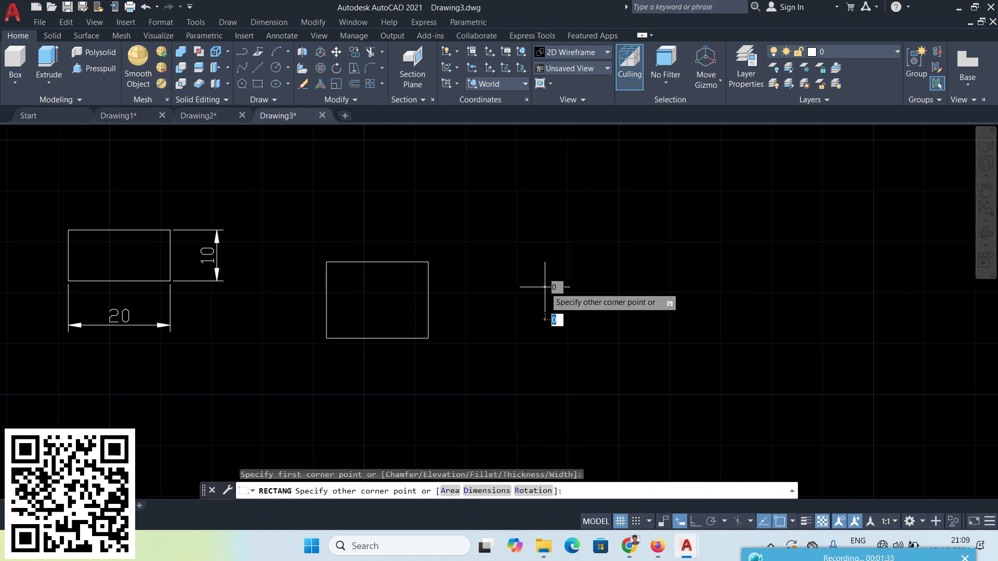
left_click(532, 491)
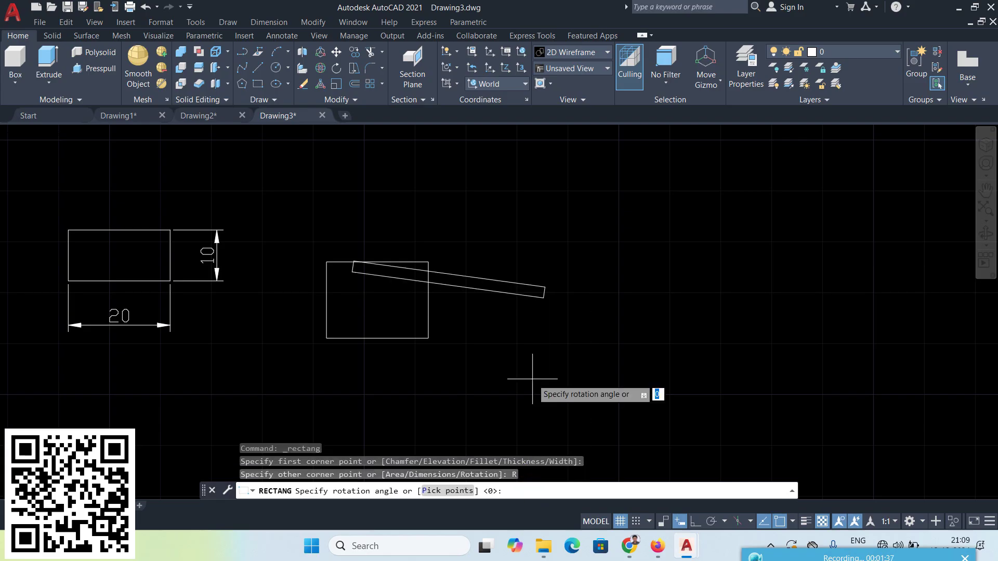
type("45")
key("Return")
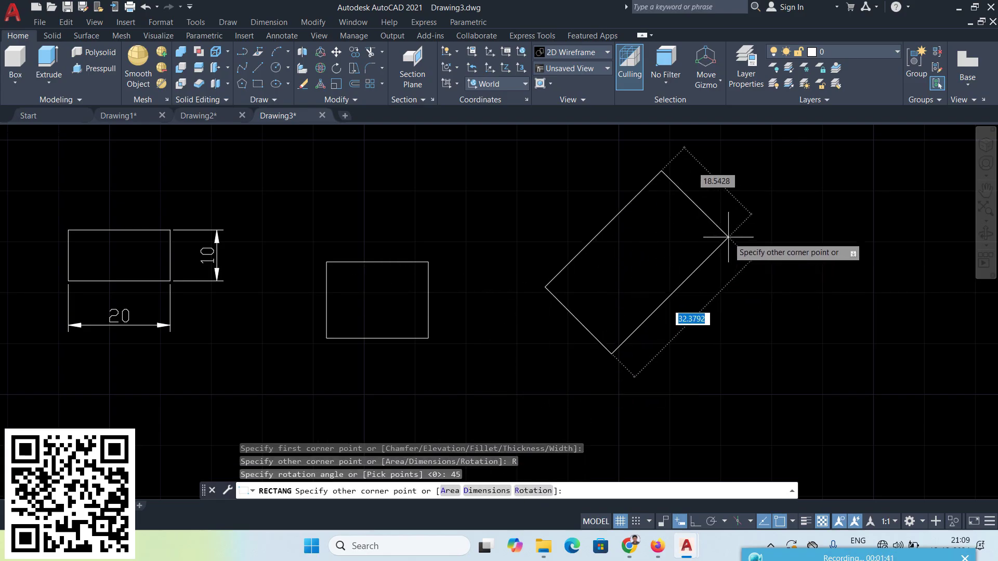
left_click(728, 237)
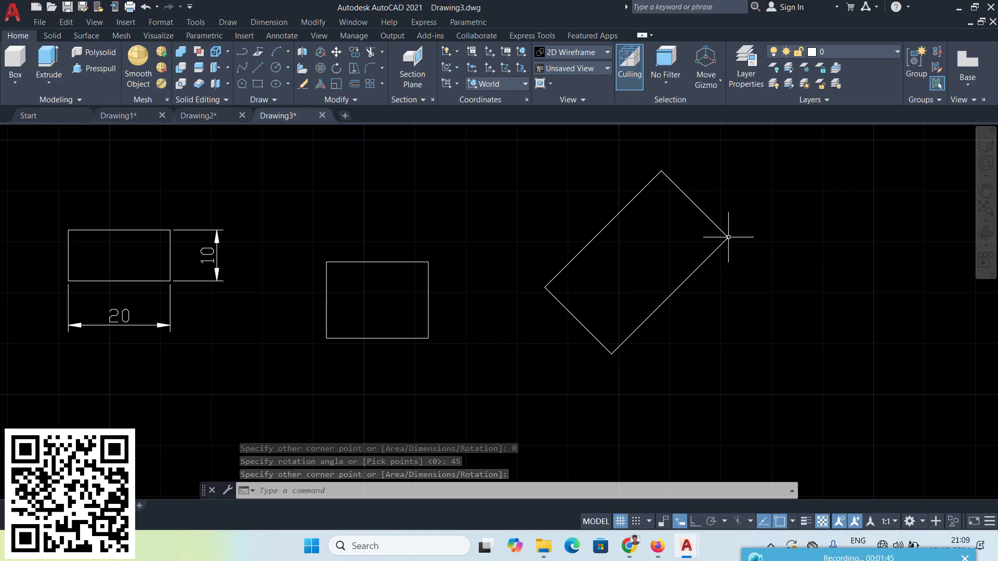
Draw an upright rectangle above the 20 by 15 one, with the Rectangle command's rotation angle set back to 0
left_click(257, 84)
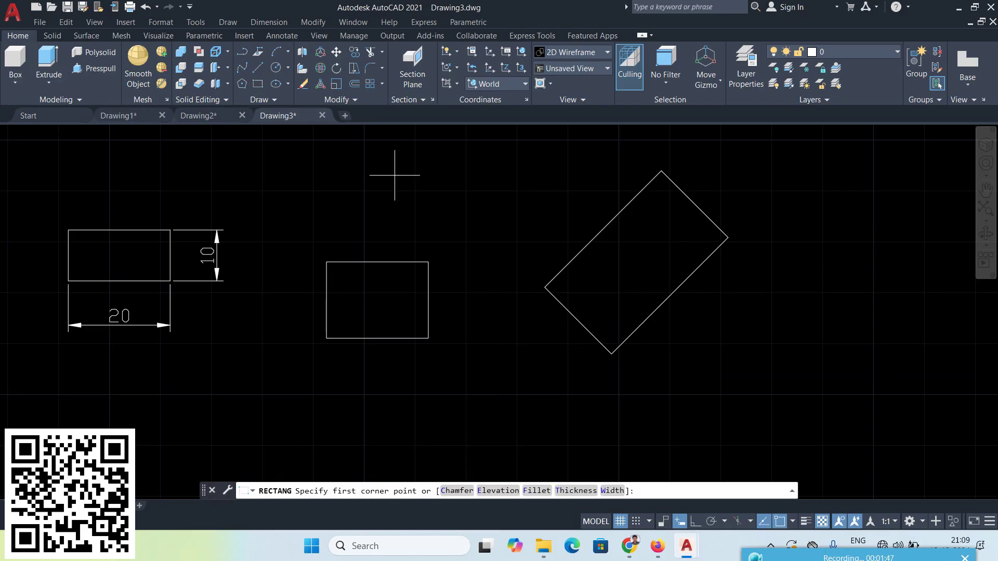
middle_click_drag(491, 325, 503, 380)
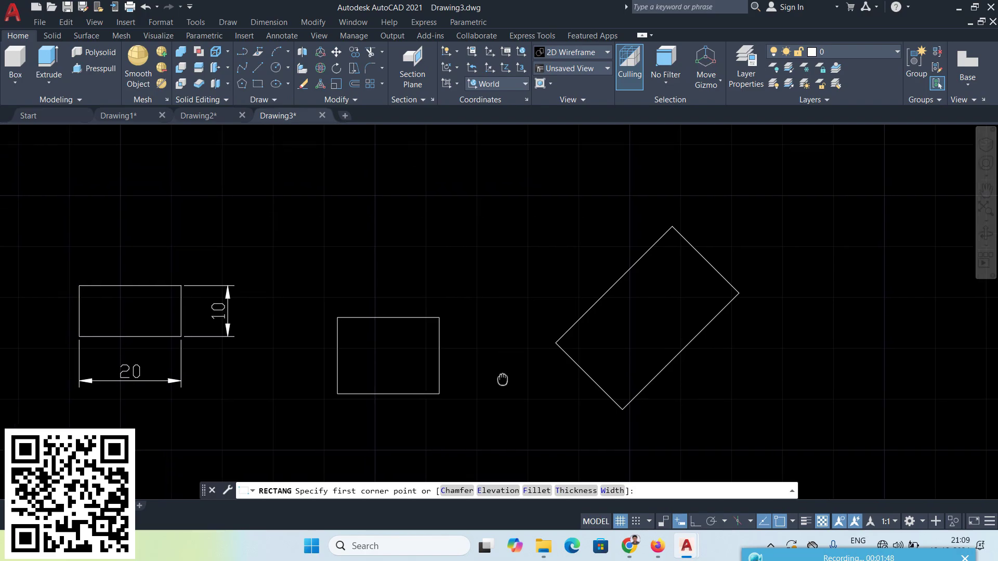
left_click(383, 265)
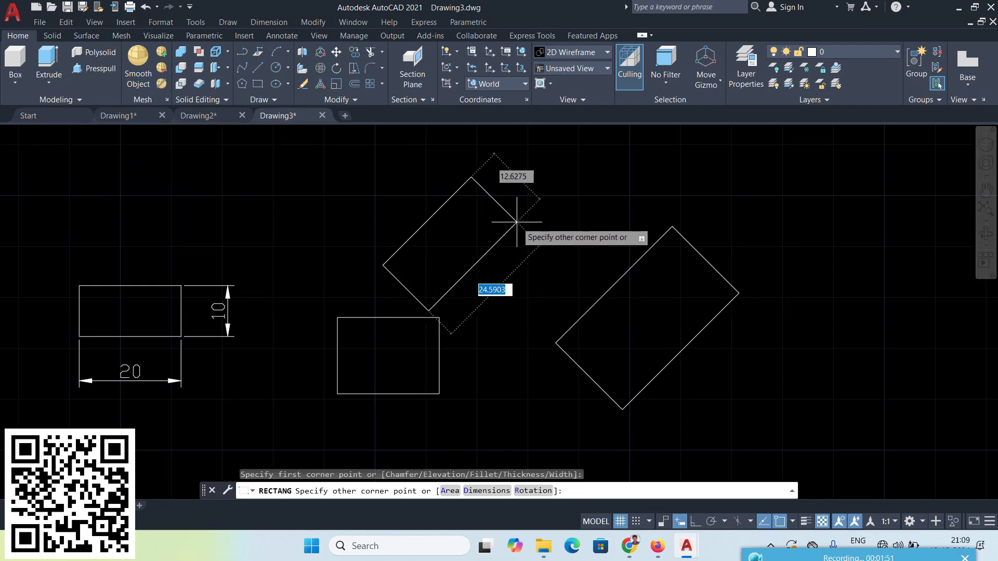
left_click(538, 491)
type("0")
key("Return")
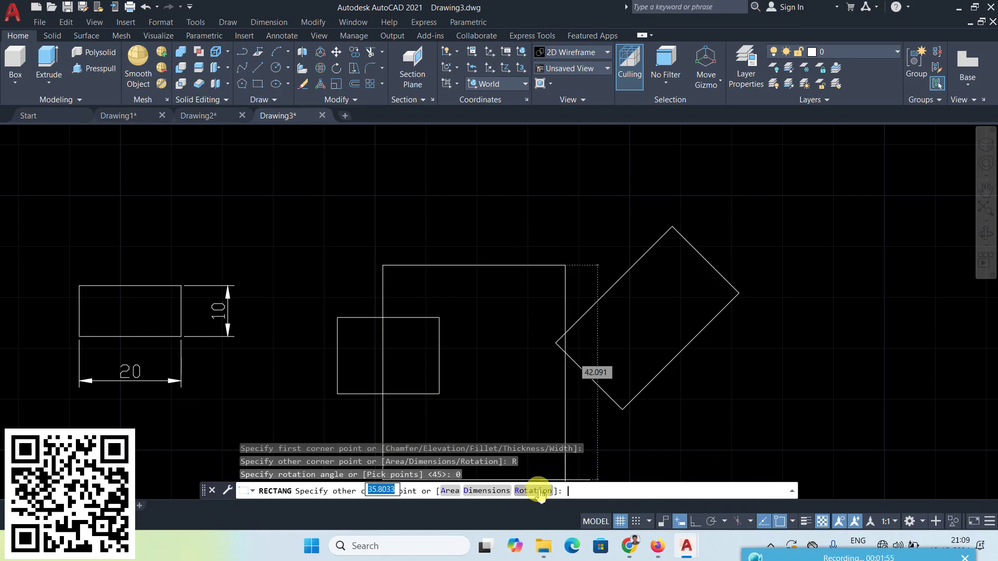
left_click(518, 198)
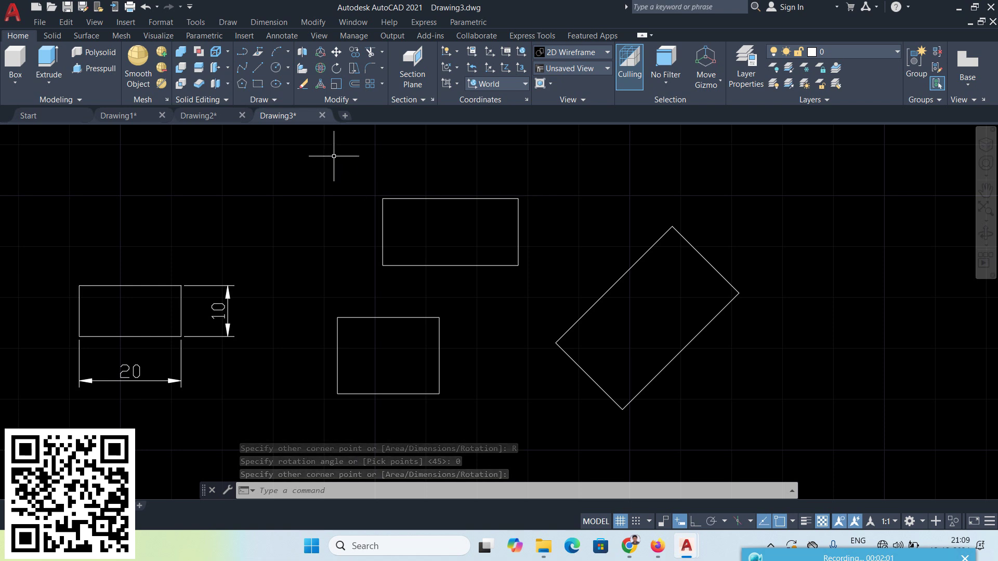
Draw a rectangle about 49.5 by 38.5 units right of the rotated one, with chamfer distances 5 and 6
left_click(257, 85)
middle_click_drag(780, 369, 496, 313)
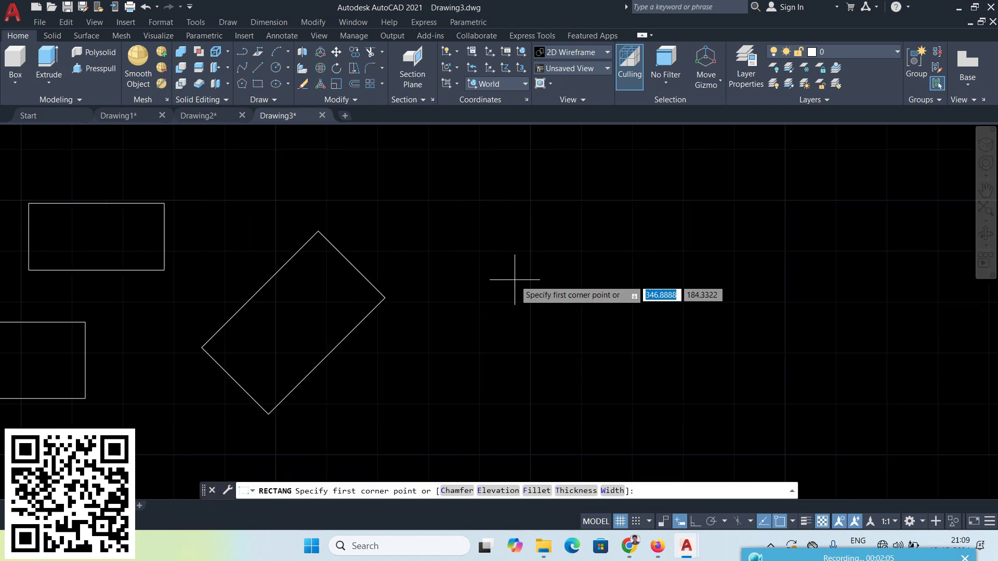
left_click(460, 491)
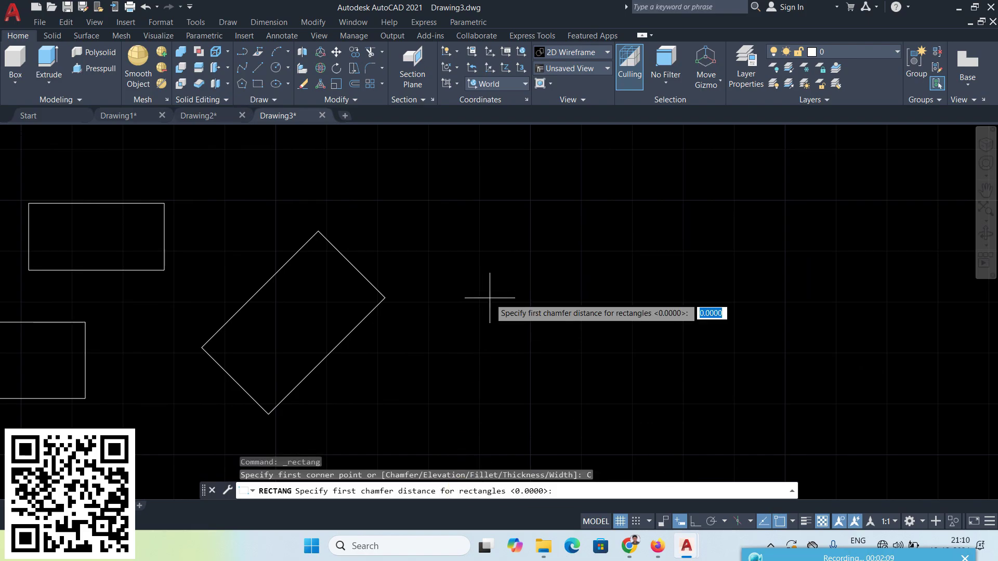
type("5")
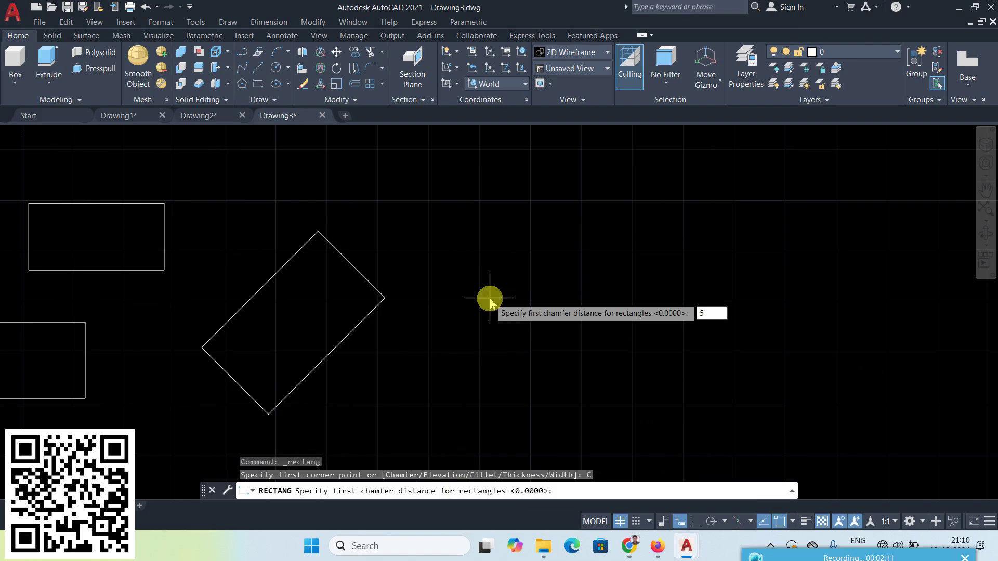
key("Return")
type("6")
key("Return")
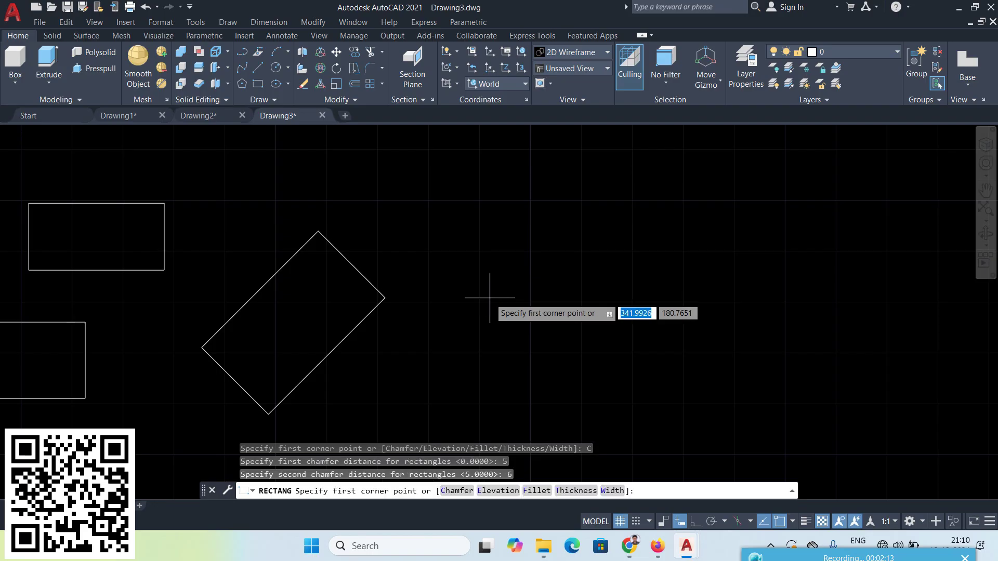
left_click(488, 215)
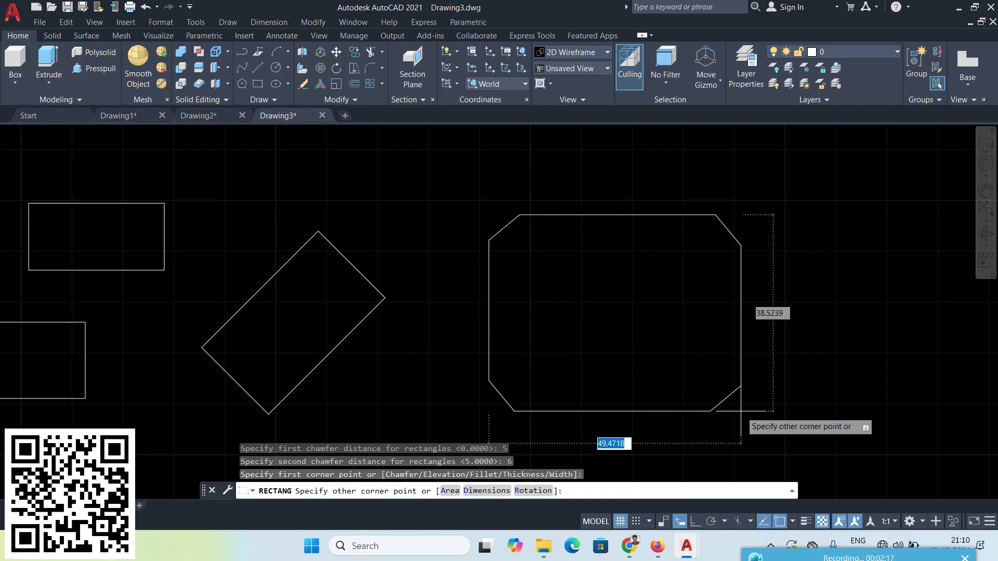
left_click(741, 411)
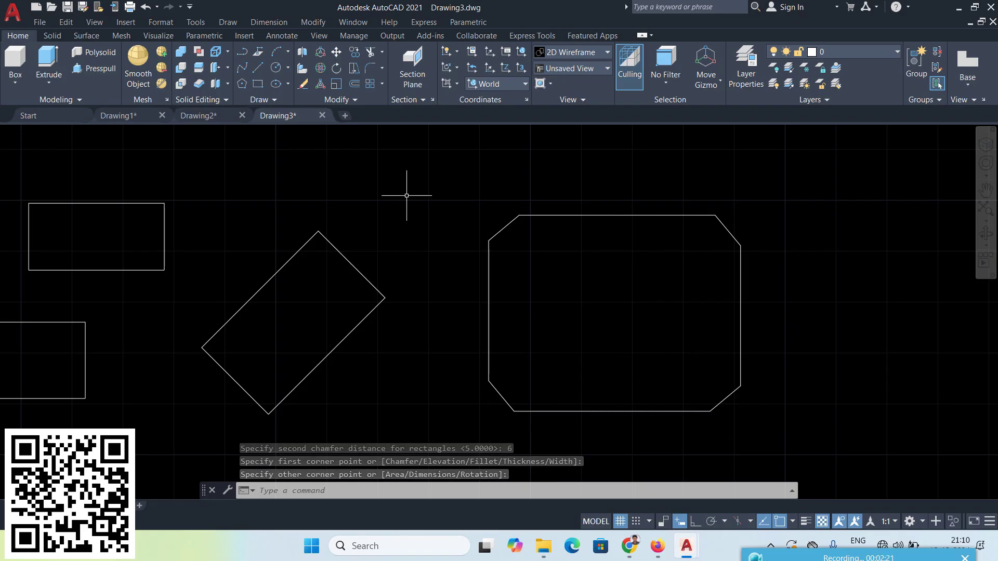
Add a vertical linear dimension across the upper-left chamfer, placed left of the chamfered rectangle
left_click(253, 23)
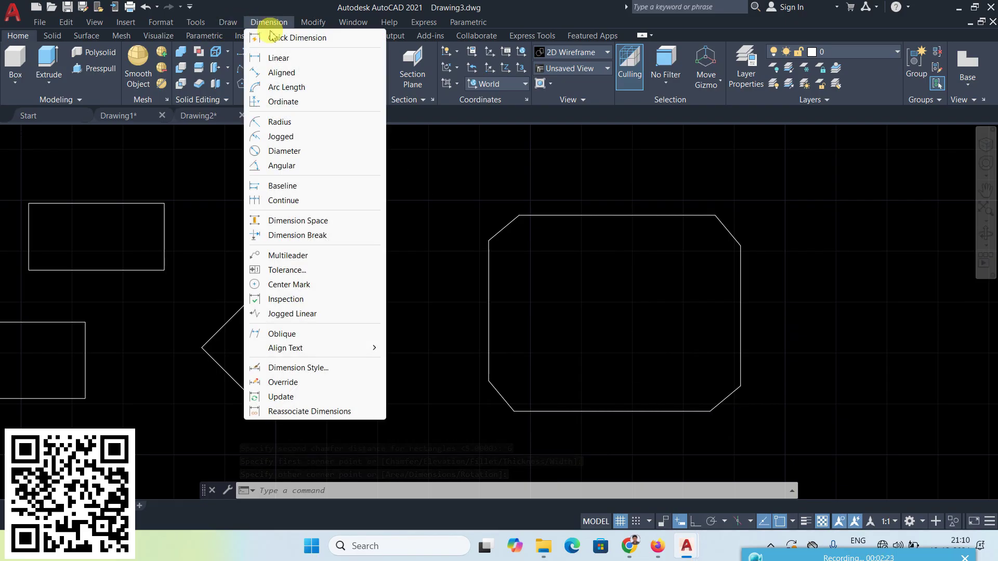
left_click(288, 61)
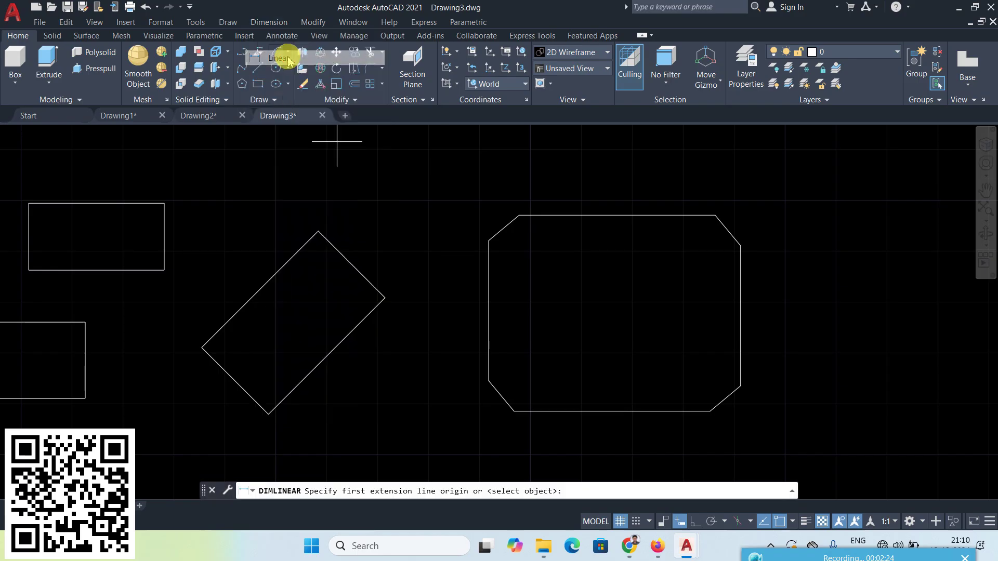
left_click(489, 238)
left_click(520, 215)
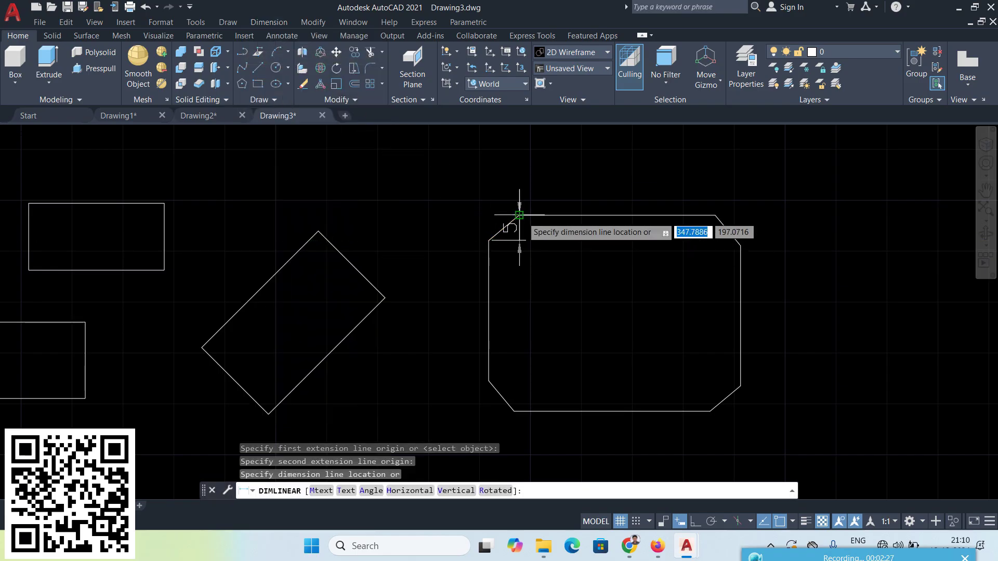
left_click(422, 232)
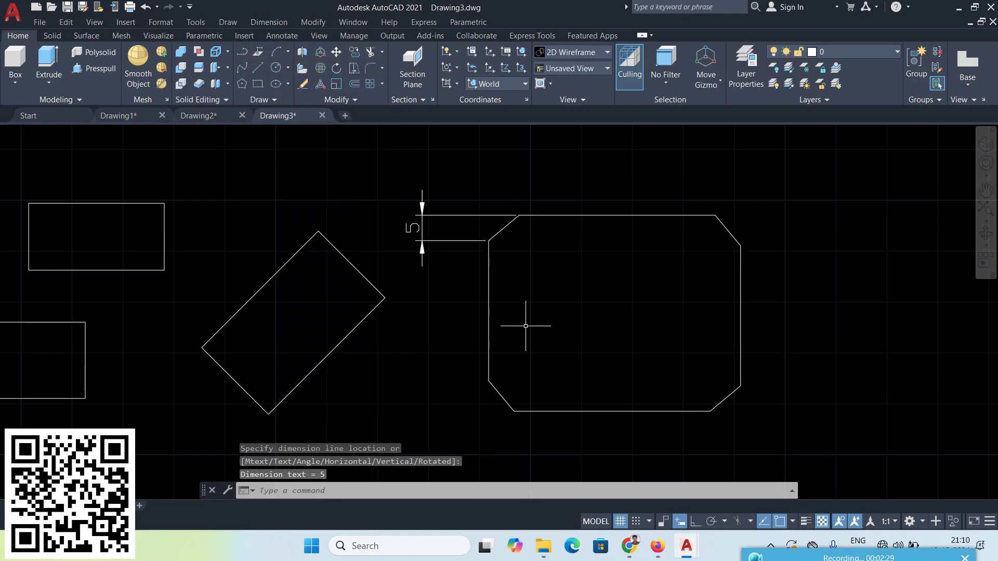
Add a horizontal linear dimension across the same upper-left chamfer, placed above the chamfered rectangle
left_click(269, 23)
left_click(275, 58)
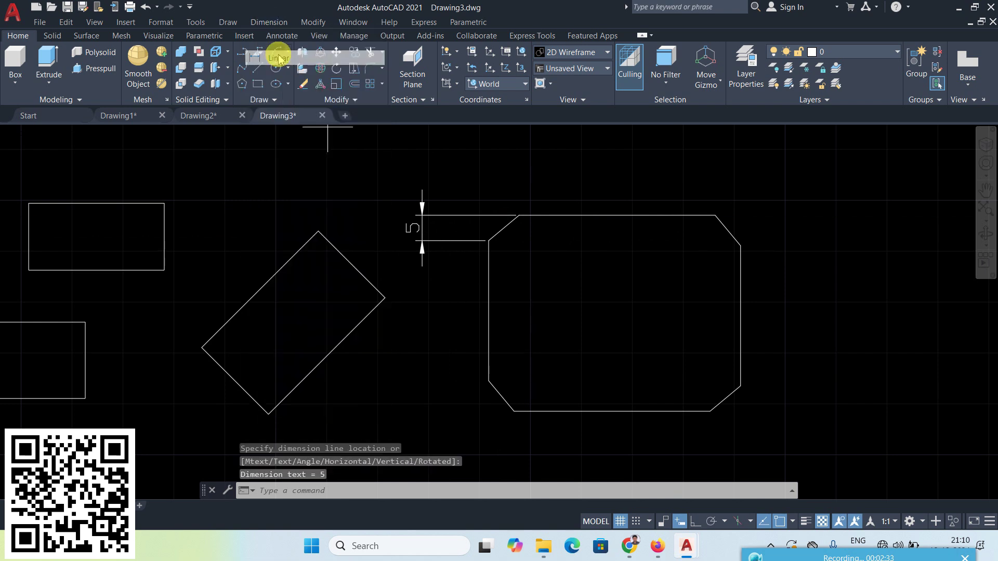
left_click(489, 240)
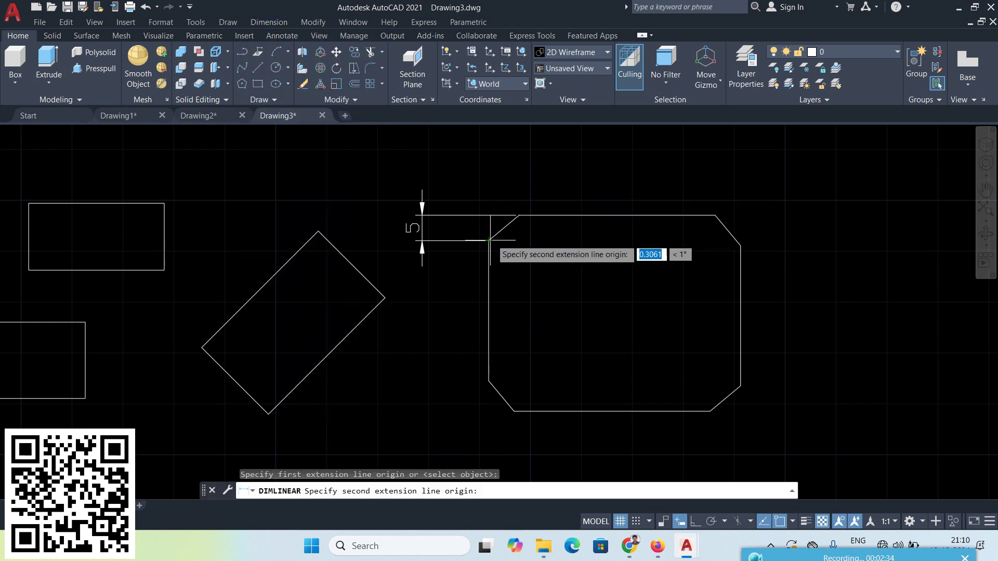
left_click(520, 215)
left_click(510, 171)
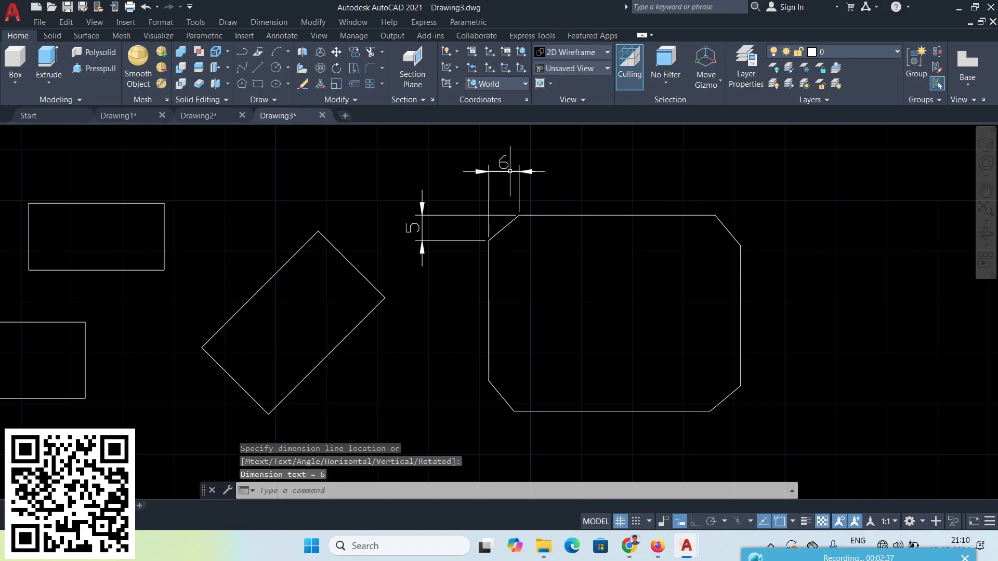
Add a horizontal linear dimension across the upper-right chamfer, placed above the chamfered rectangle
left_click(275, 22)
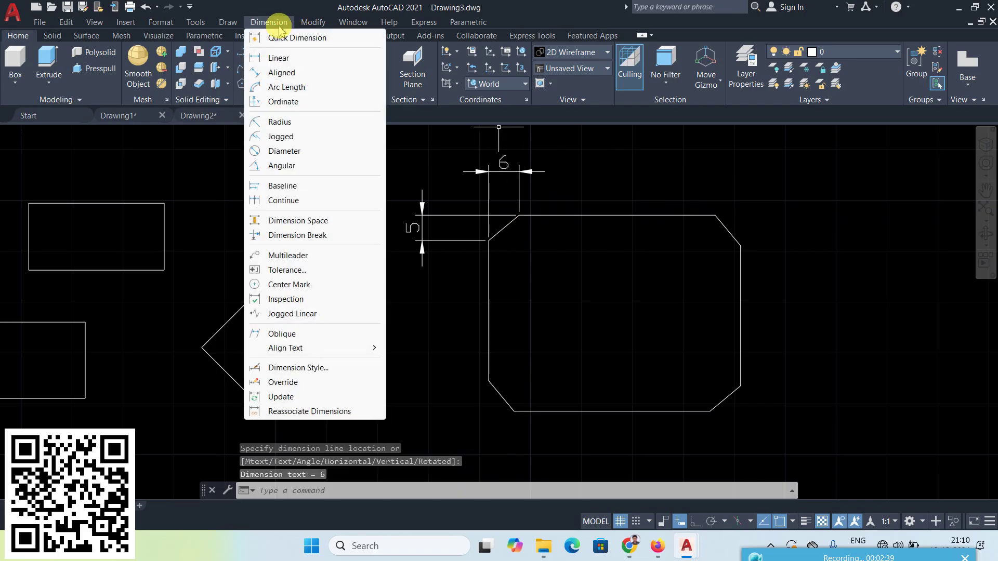
left_click(279, 58)
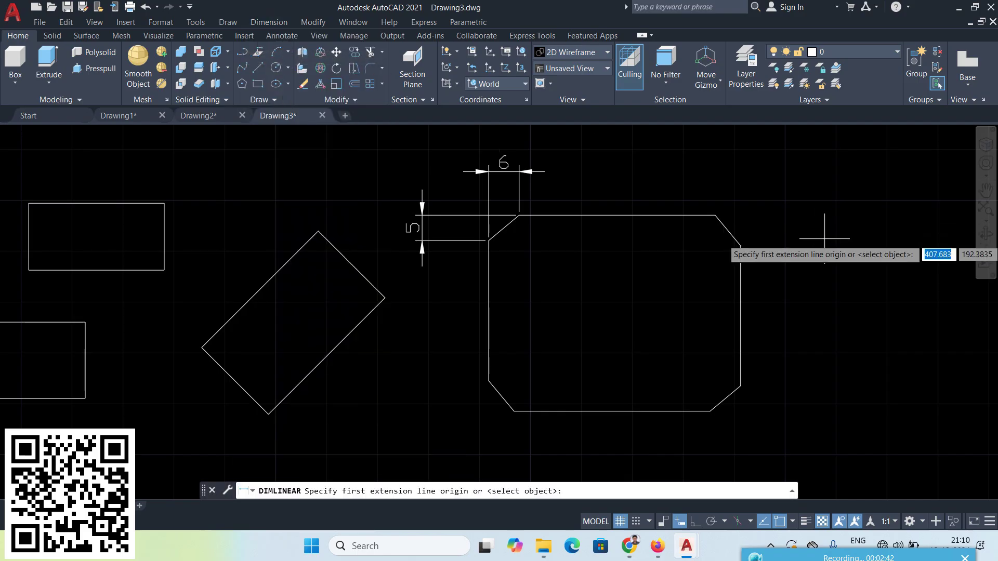
left_click(716, 217)
left_click(741, 241)
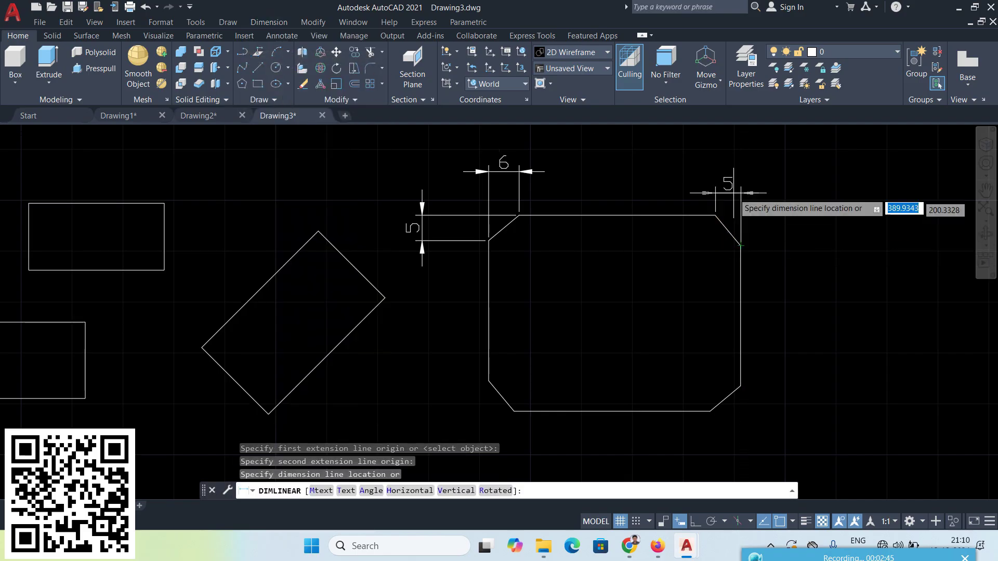
left_click(728, 171)
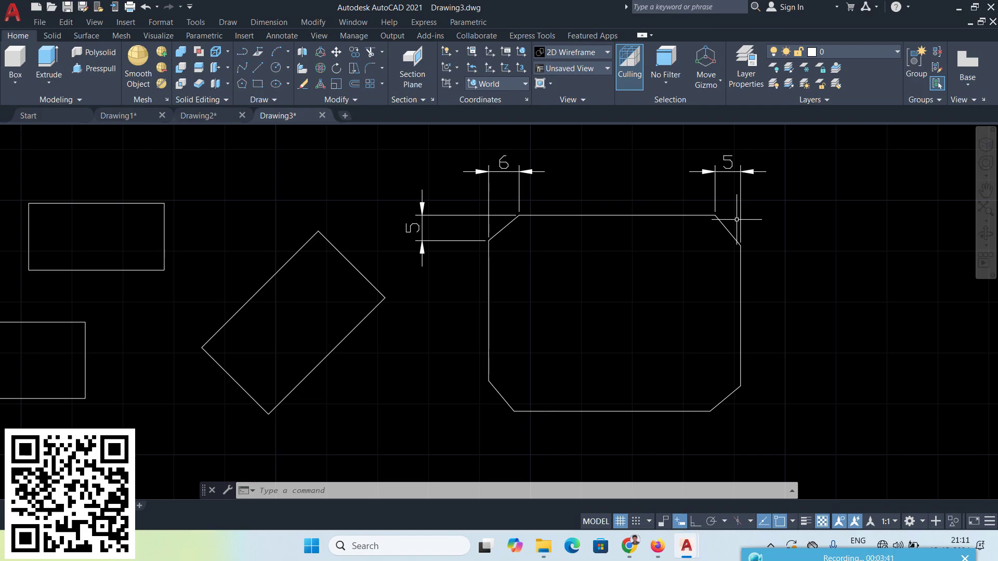
Draw a rectangle right of the chamfered one with its corners filleted at radius 5
left_click(257, 84)
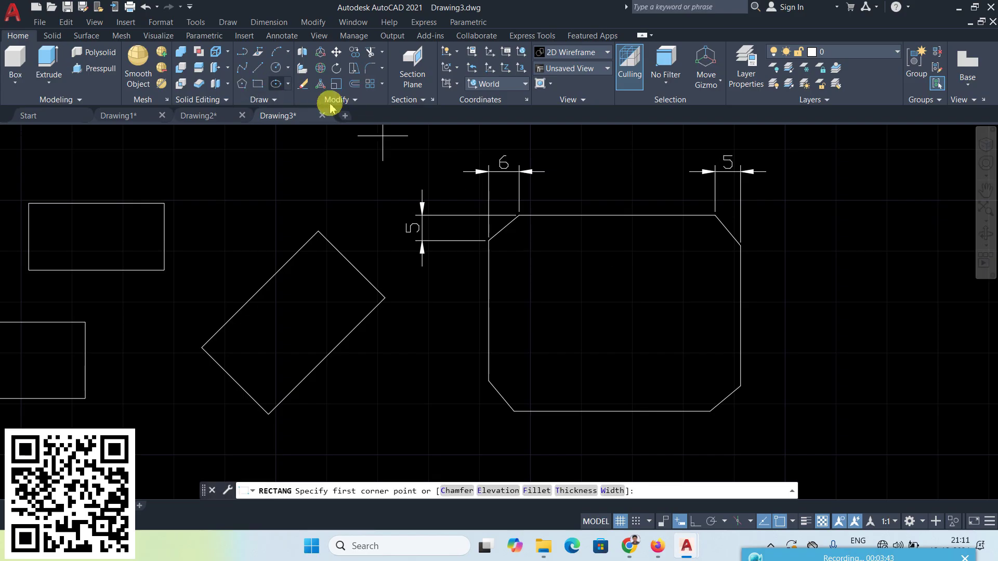
middle_click_drag(528, 330, 356, 333)
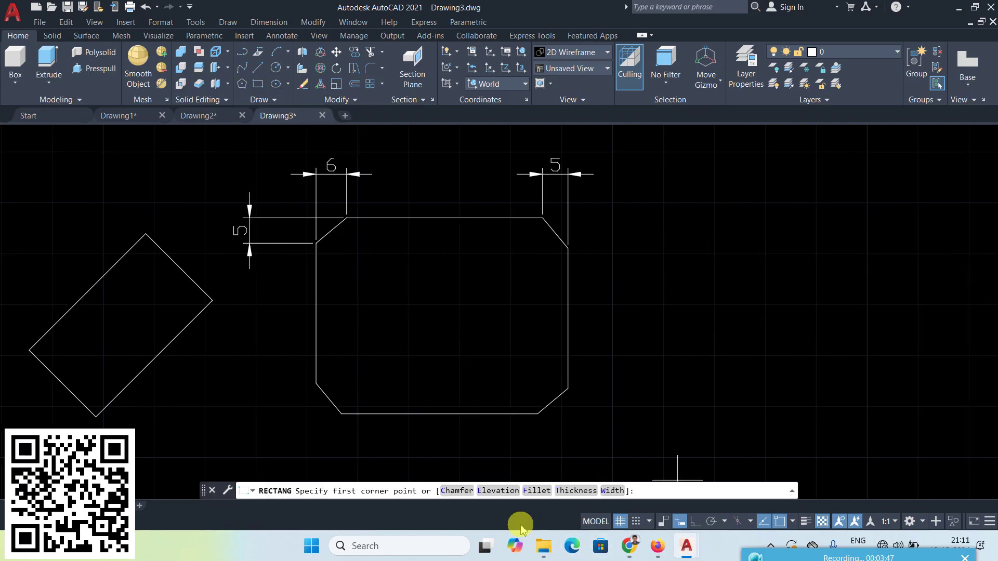
left_click(537, 492)
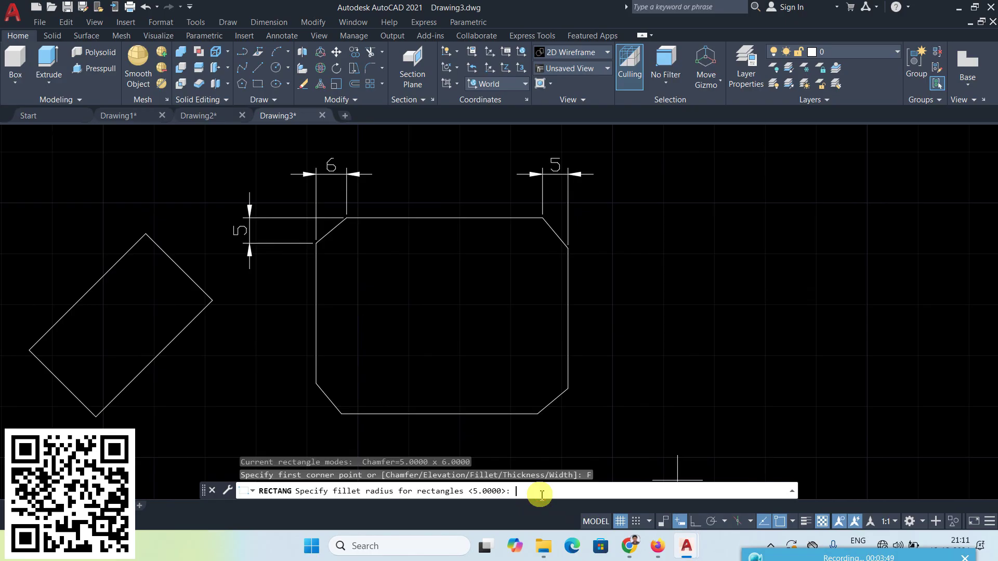
key("Return")
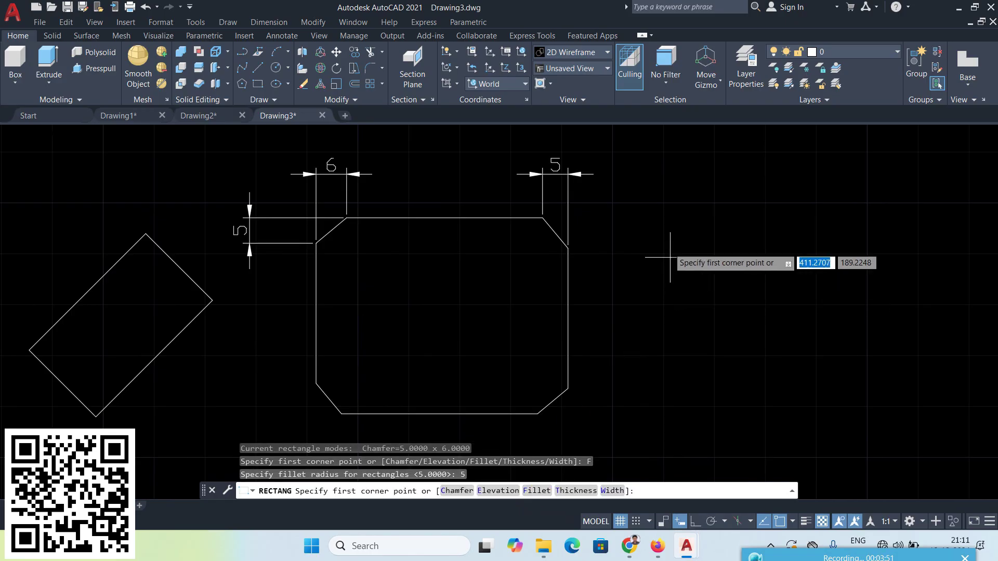
left_click(669, 226)
left_click(832, 399)
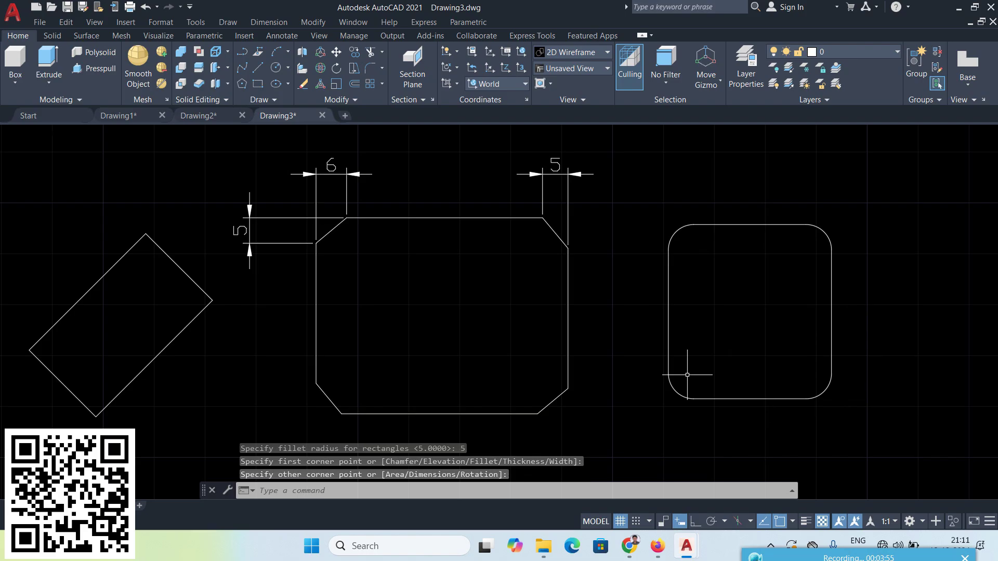
Draw another filleted rectangle right of the first filleted one, with the Rectangle command's elevation set to 200
left_click(263, 82)
middle_click_drag(774, 415, 592, 441)
left_click(508, 491)
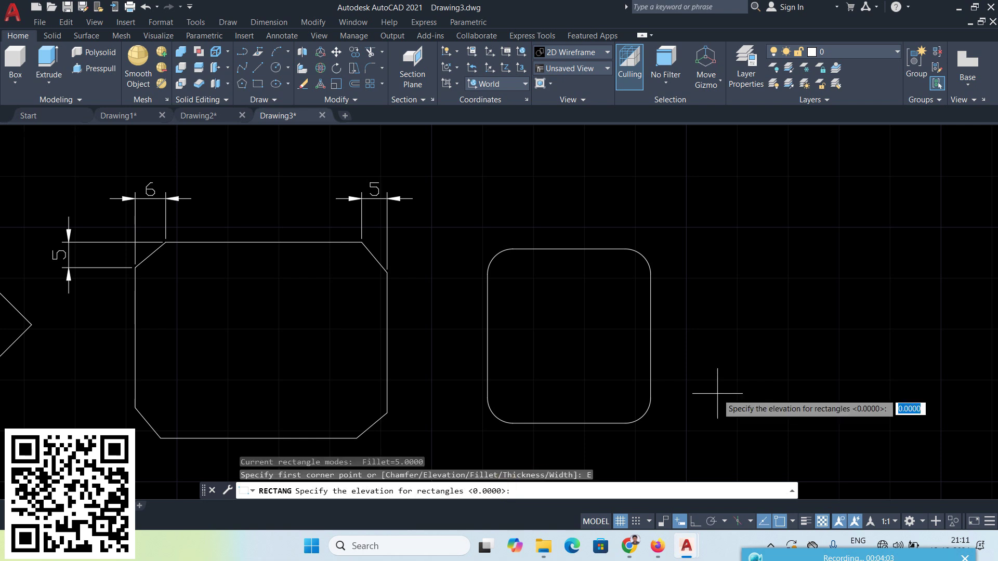
type("200")
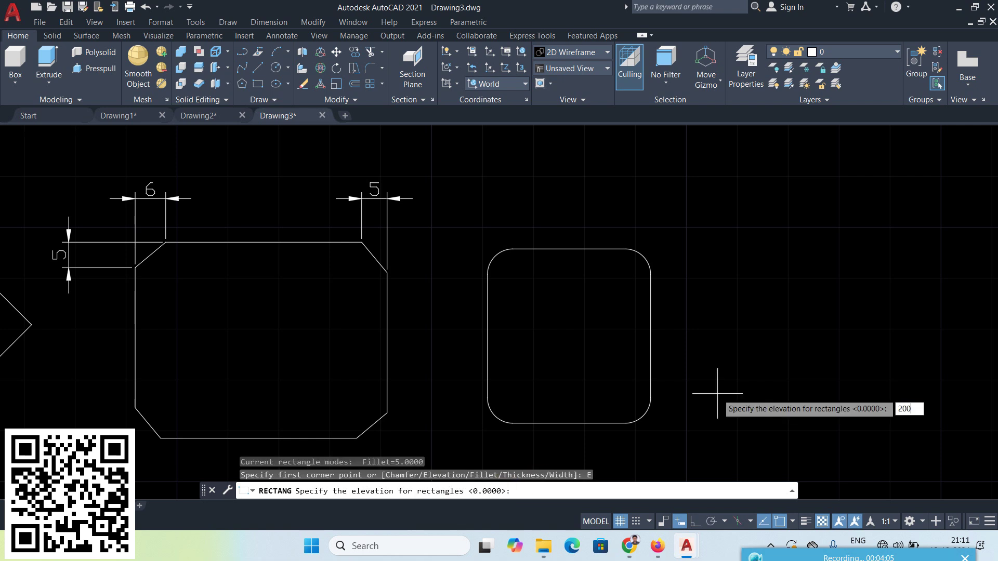
key("Return")
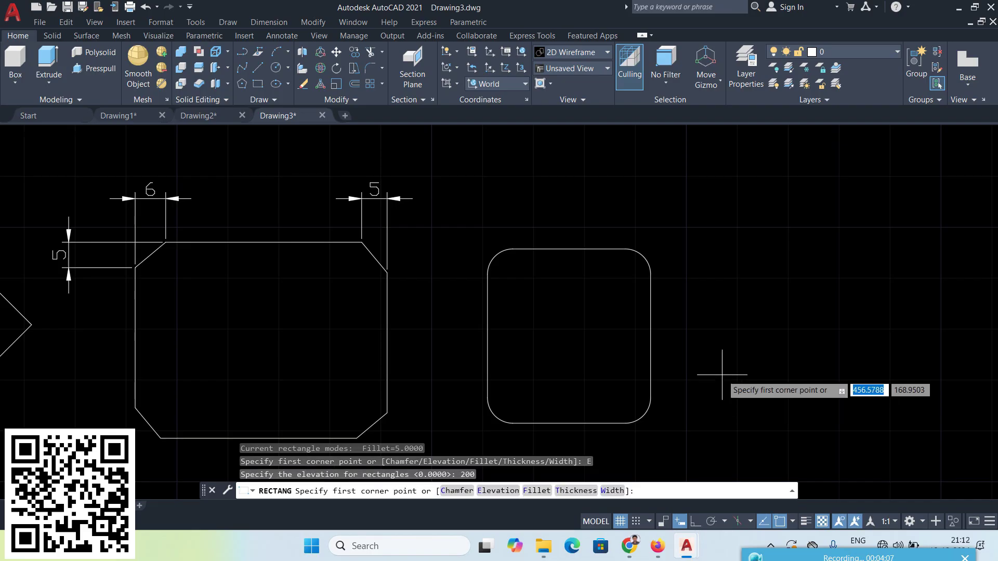
left_click(698, 226)
left_click(882, 414)
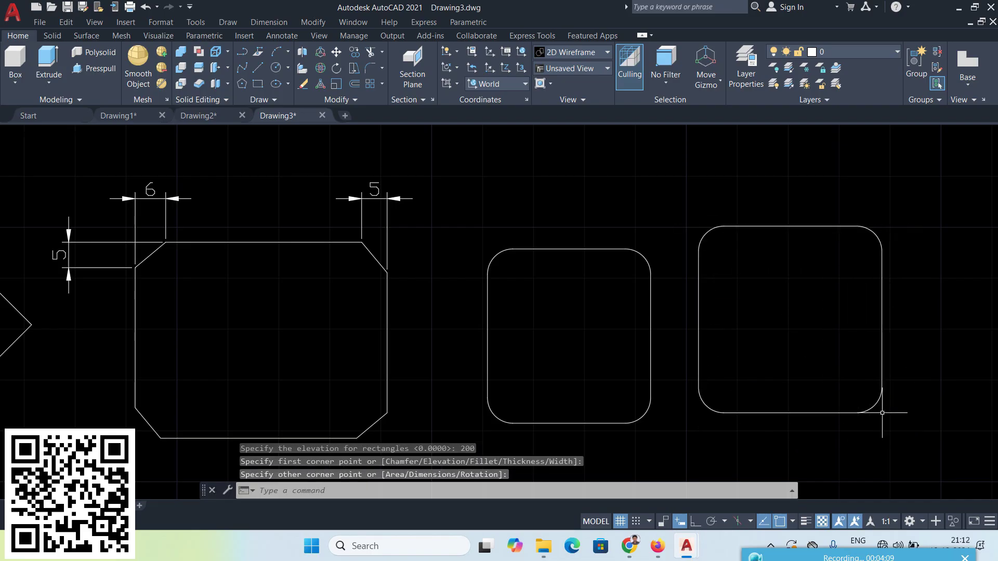
Switch to the SW Isometric view with all the rectangles in sight to examine the elevated one
scroll(654, 365, "down", 2)
scroll(654, 369, "down", 2)
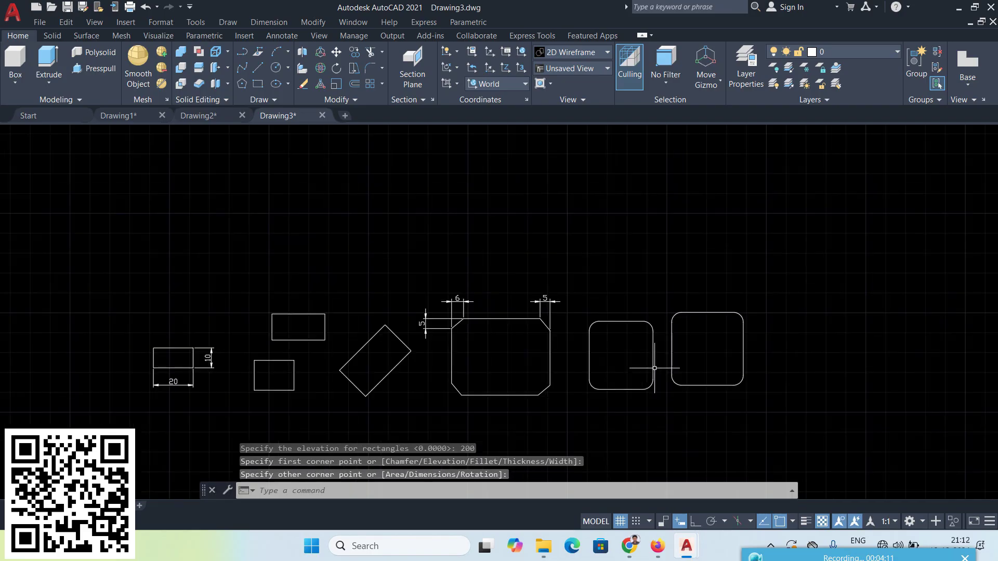
middle_click_drag(648, 368, 692, 334)
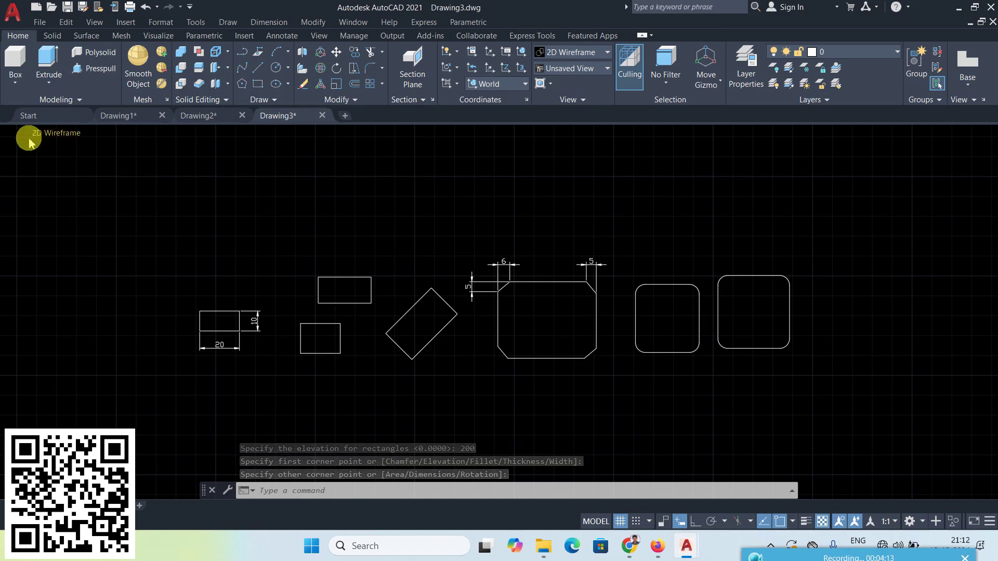
left_click(21, 133)
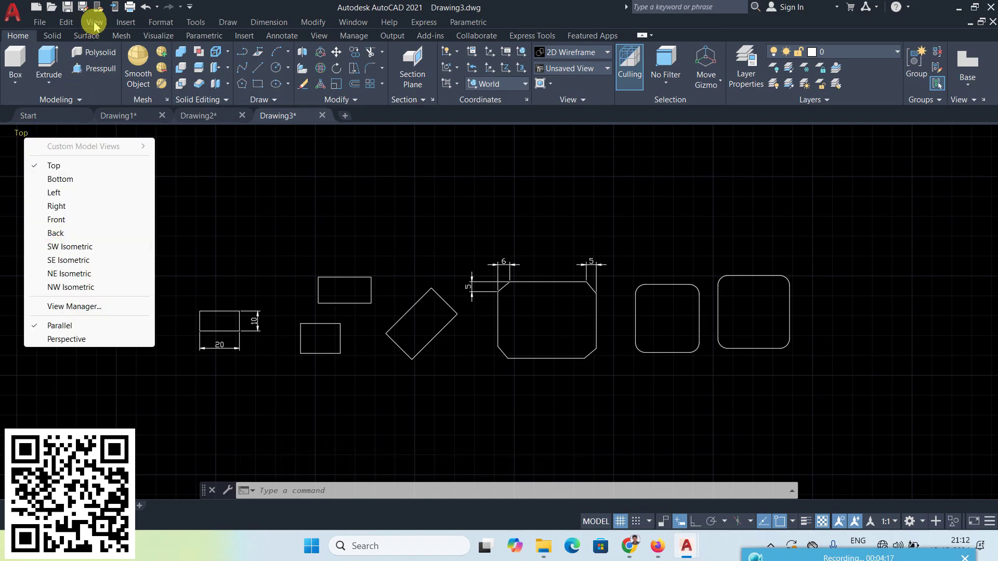
left_click(95, 26)
left_click(95, 24)
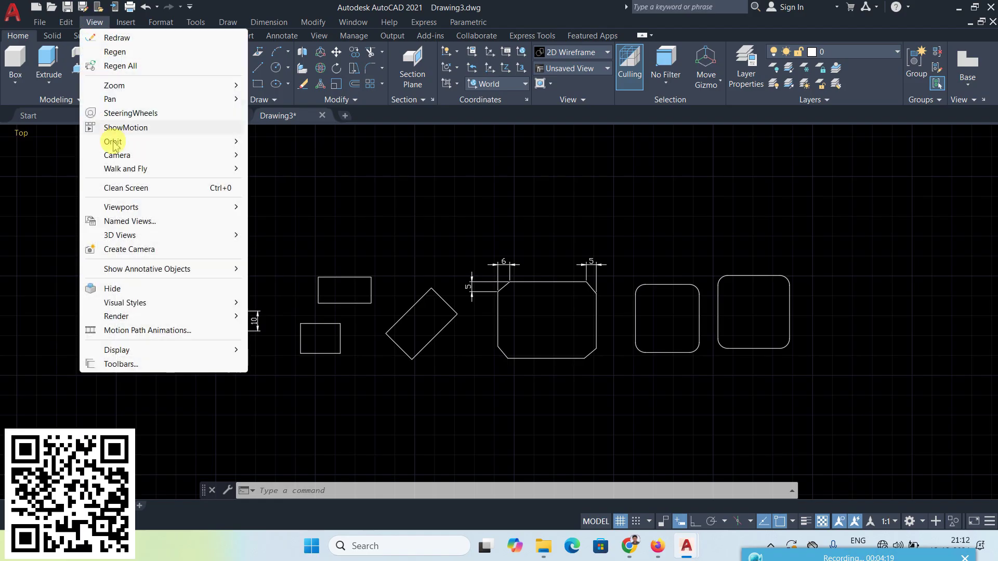
mouse_move(130, 239)
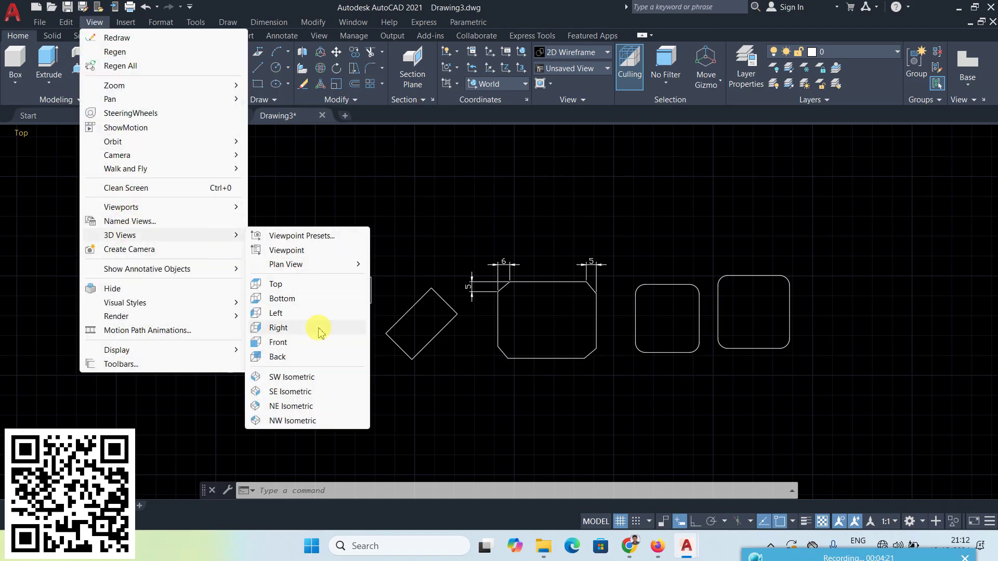
left_click(290, 377)
scroll(661, 329, "down", 2)
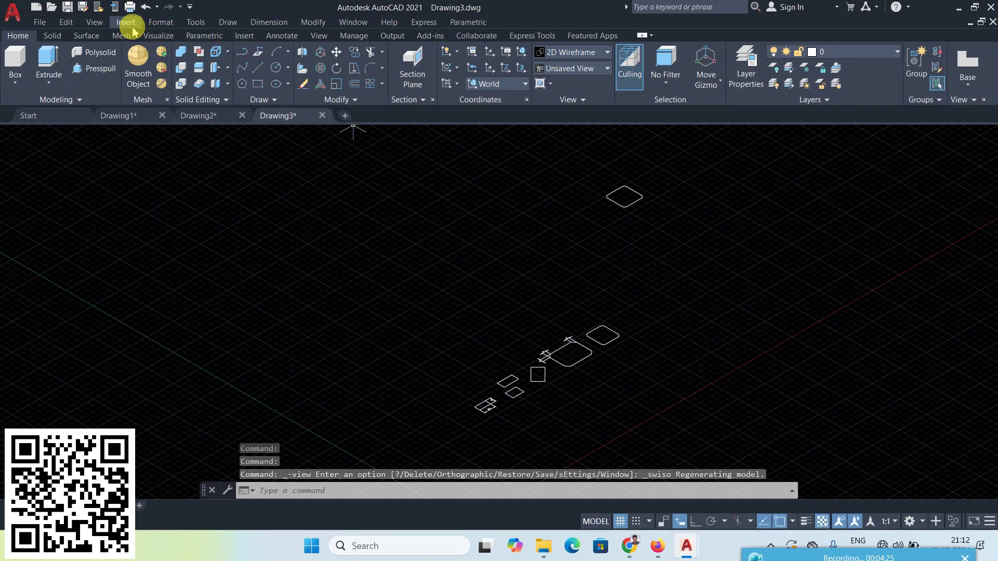
Examine the elevated rectangle's height above the others from the side and at an angle using Constrained Orbit
left_click(95, 23)
mouse_move(130, 141)
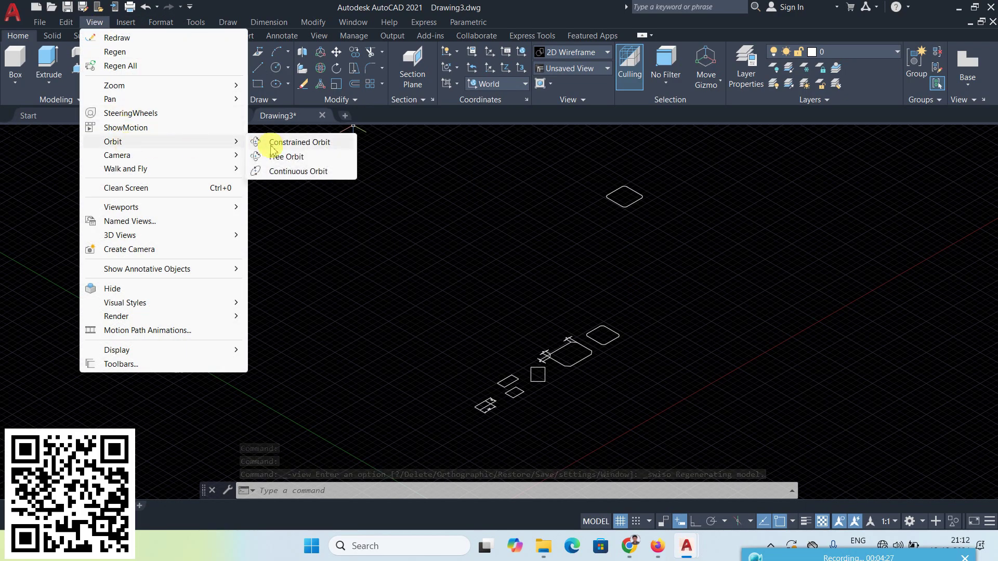
left_click(276, 140)
left_click_drag(675, 394, 635, 282)
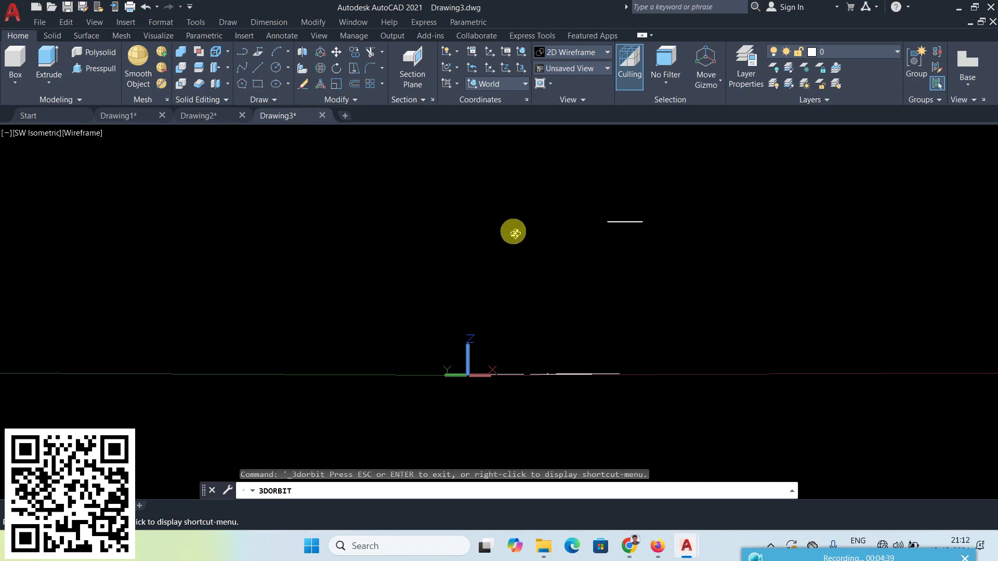
left_click_drag(518, 224, 501, 267)
right_click(423, 216)
left_click(450, 223)
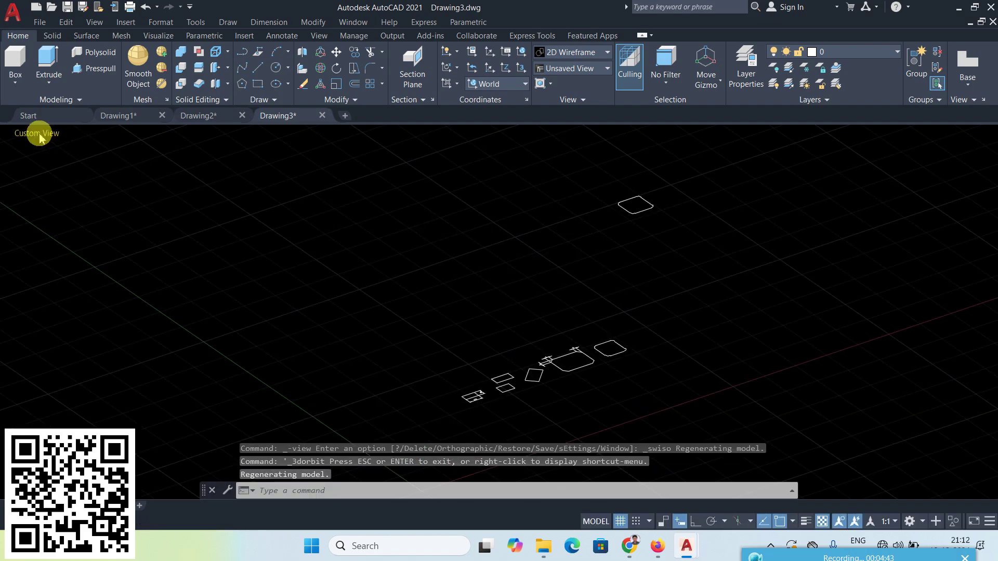
Return to the Top view and draw a filleted rectangle with thickness 50 to the right of the elevated one
left_click(40, 134)
left_click(67, 165)
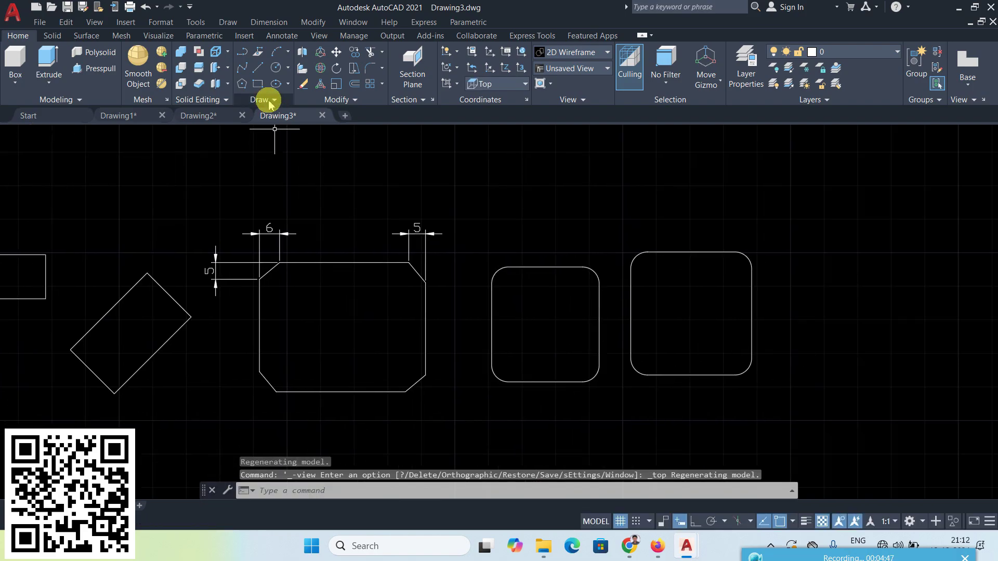
left_click(262, 86)
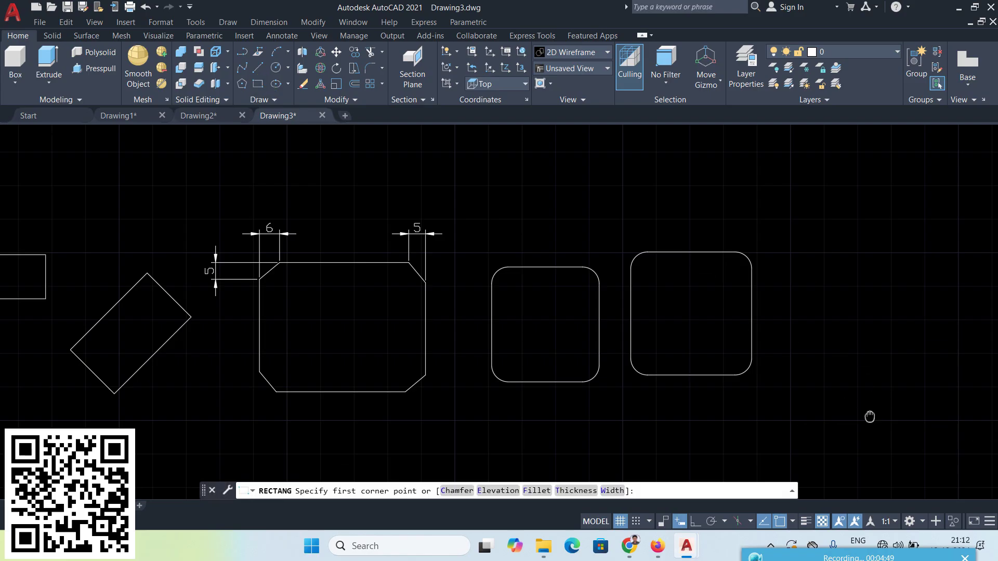
middle_click_drag(852, 421, 743, 423)
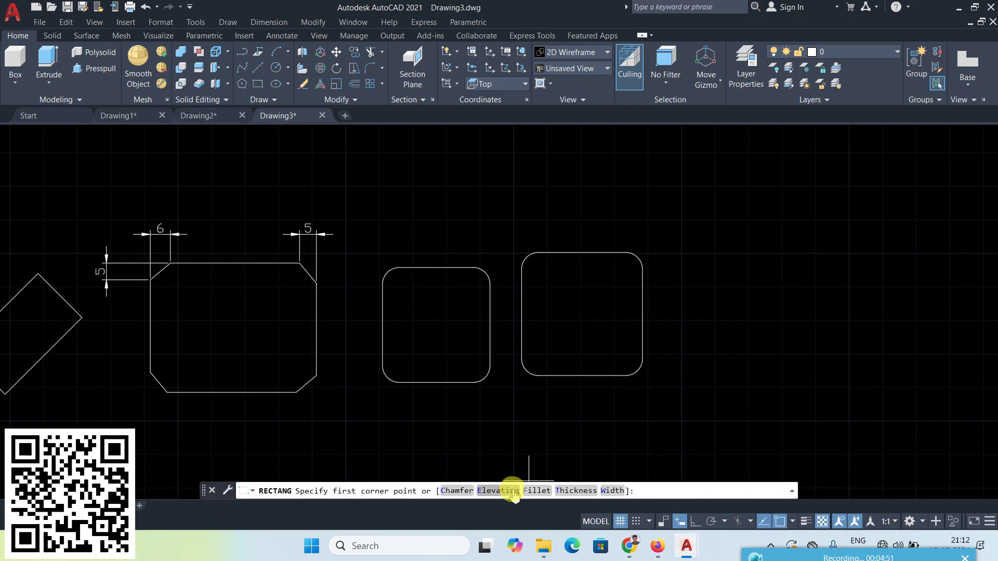
left_click(575, 491)
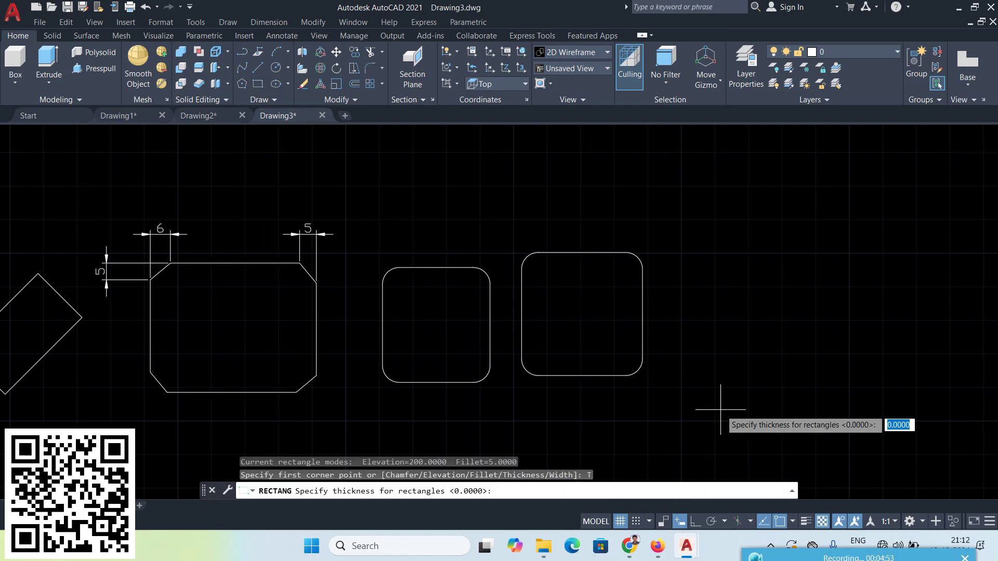
type("50")
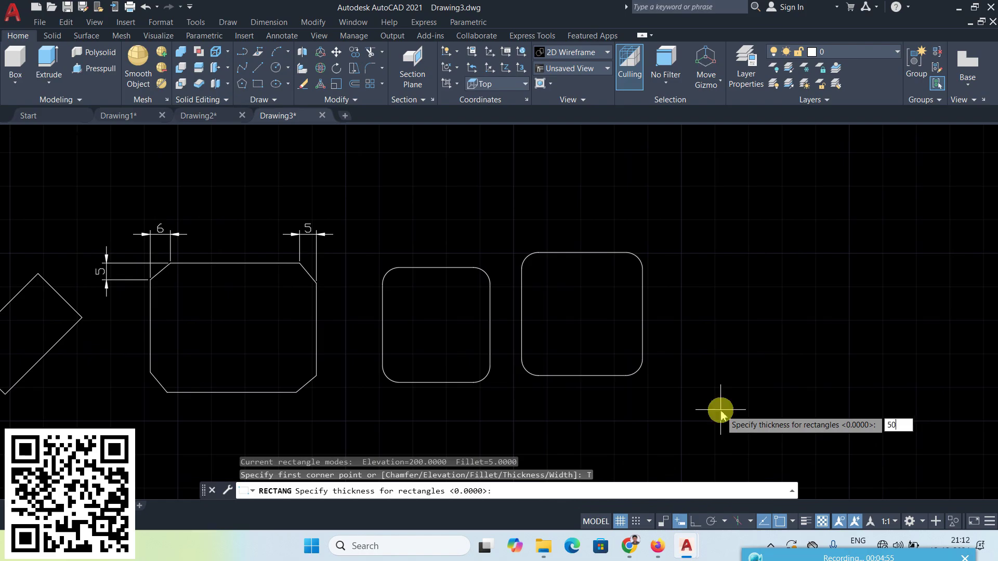
key("Return")
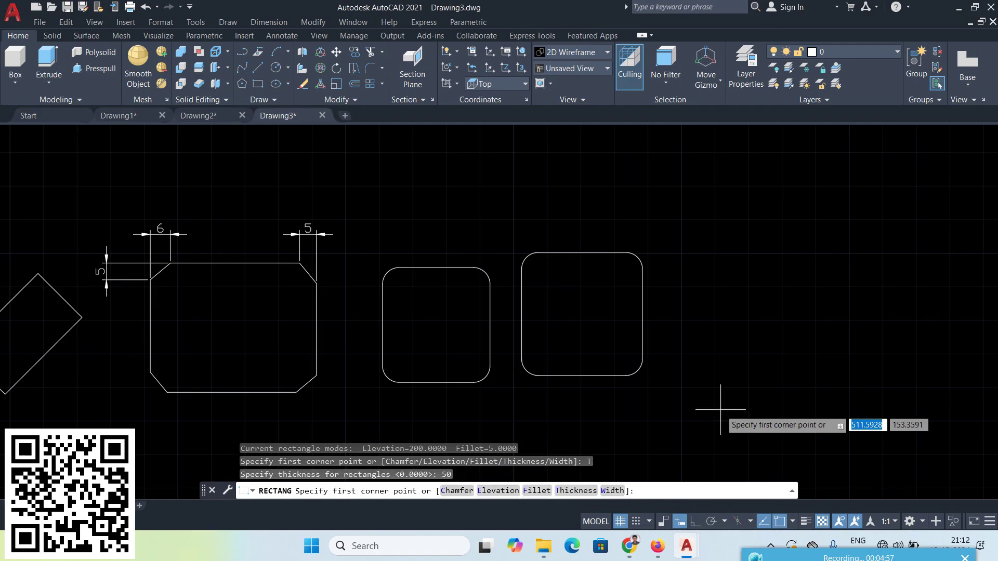
left_click(717, 229)
left_click(866, 391)
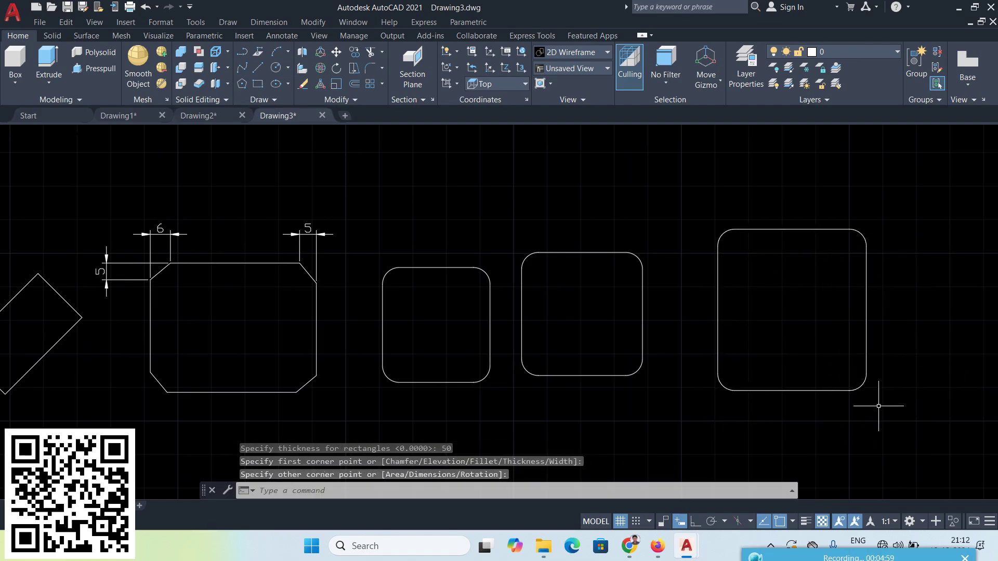
Examine the thick rectangle's extruded sides in the SW Isometric view and return to the Top view
left_click(22, 133)
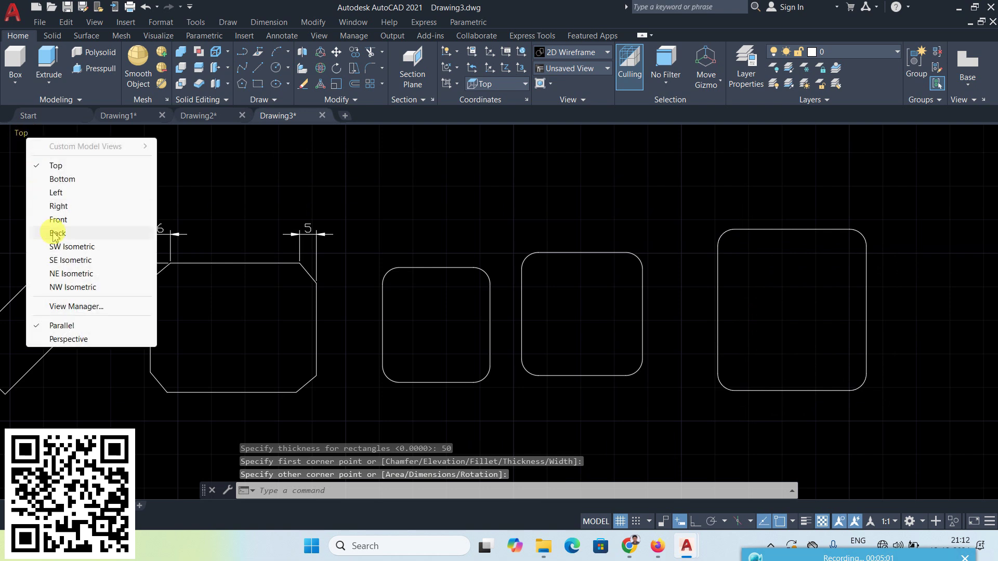
left_click(64, 247)
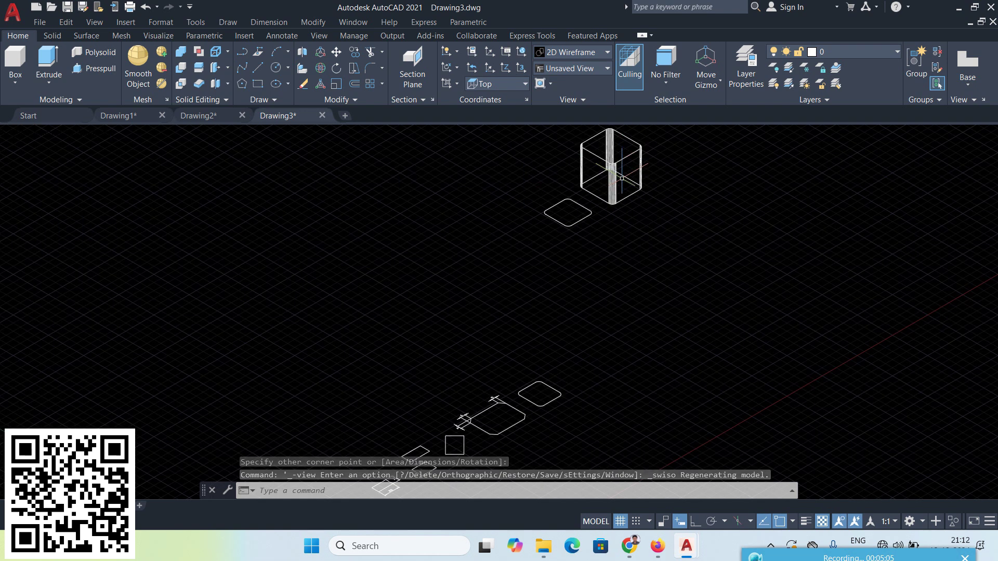
left_click(40, 136)
left_click(66, 162)
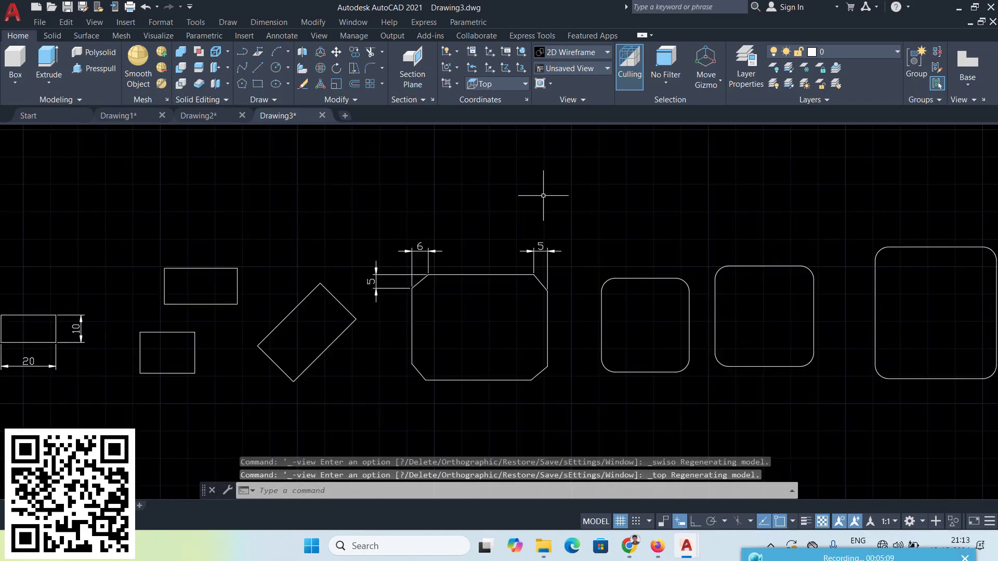
Draw a filleted rectangle with line width 5 to the right of the thick rectangle
middle_click_drag(704, 346, 470, 352)
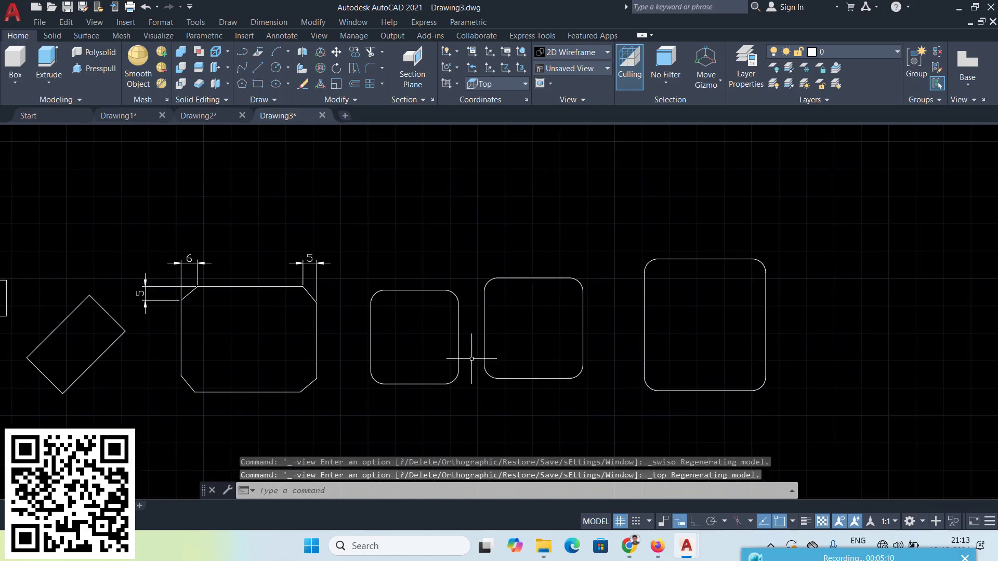
left_click(259, 84)
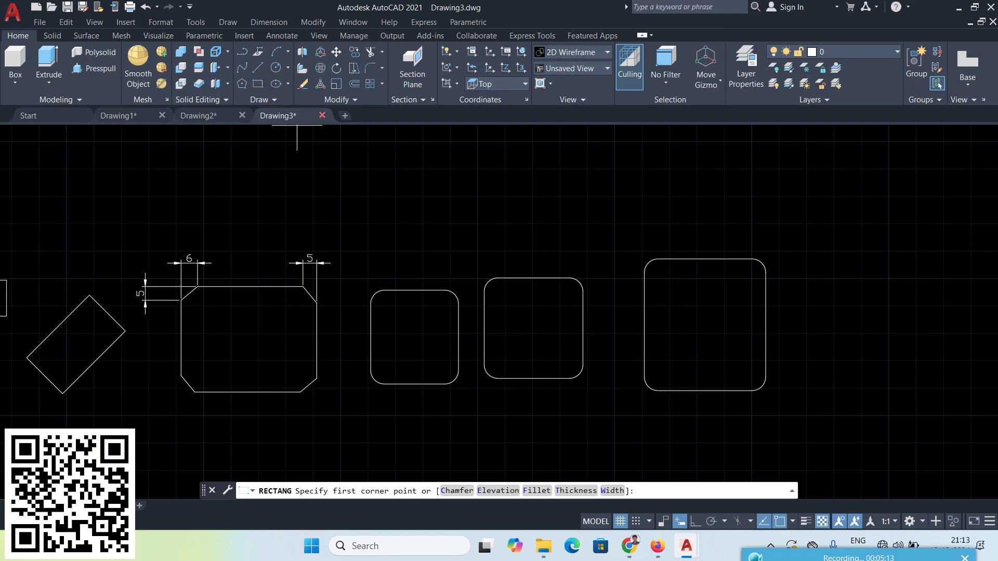
left_click(619, 494)
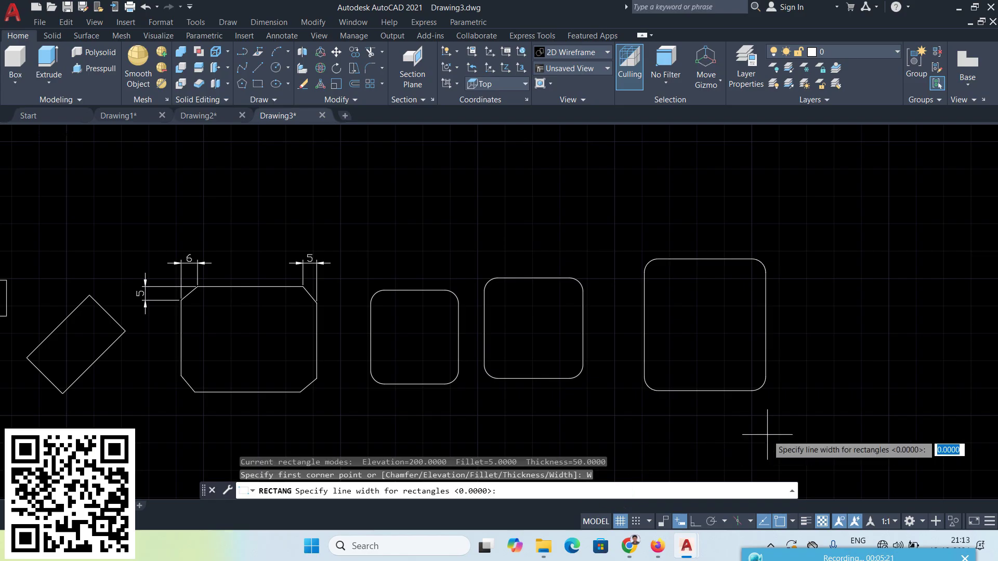
type("5")
key("Return")
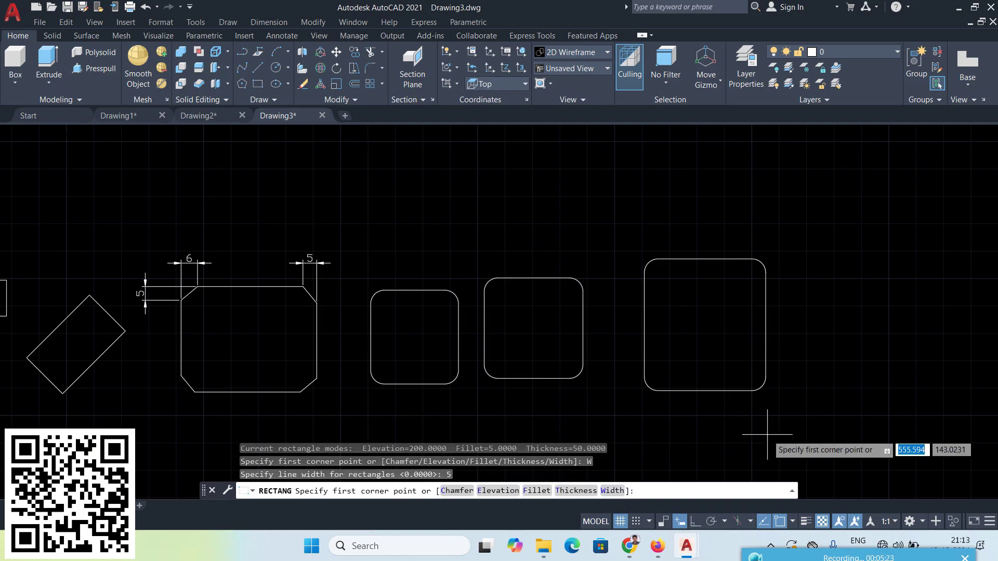
left_click(830, 206)
left_click(969, 396)
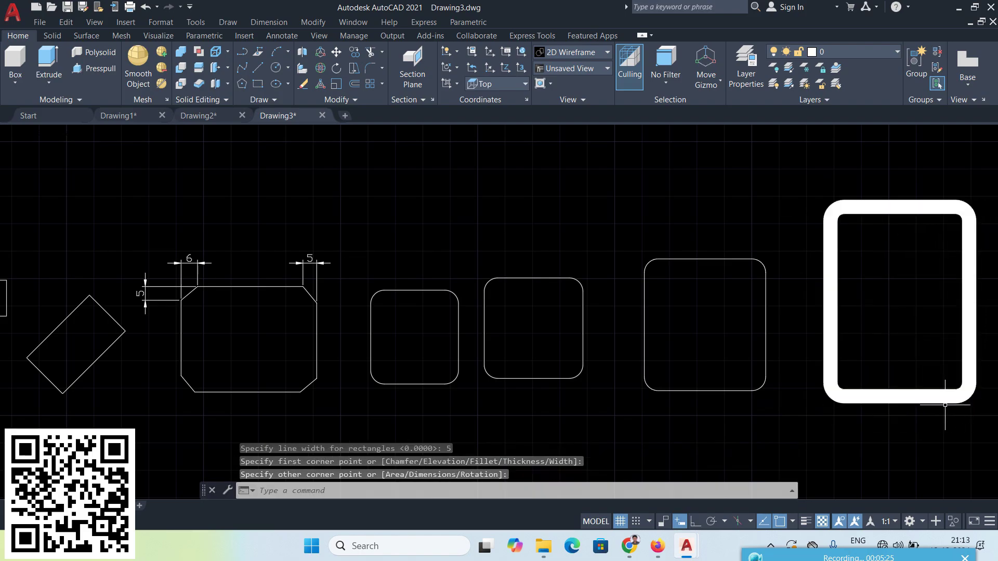
middle_click_drag(945, 405, 791, 403)
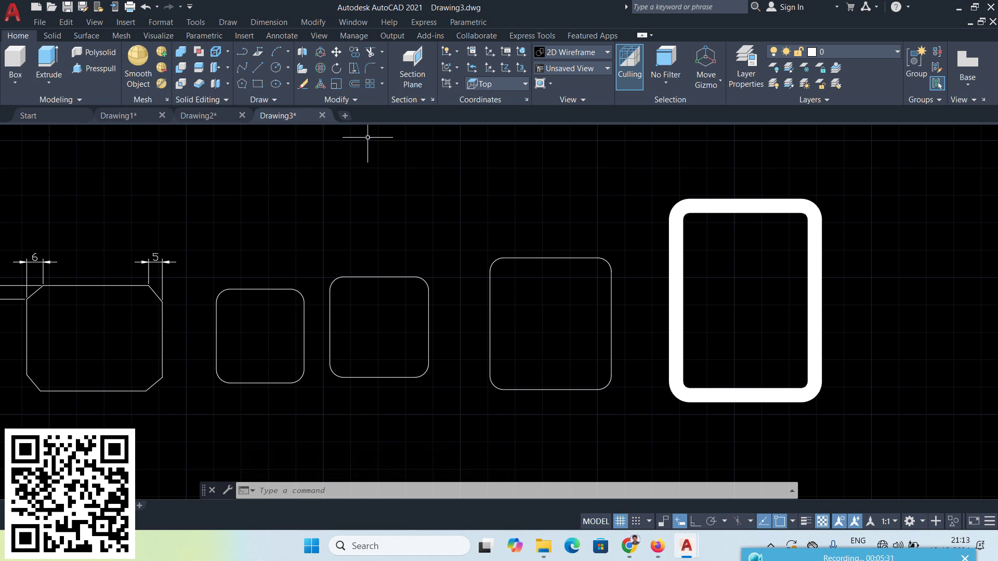
Reset the Rectangle command's line width, thickness, fillet radius and elevation to 0
left_click(258, 85)
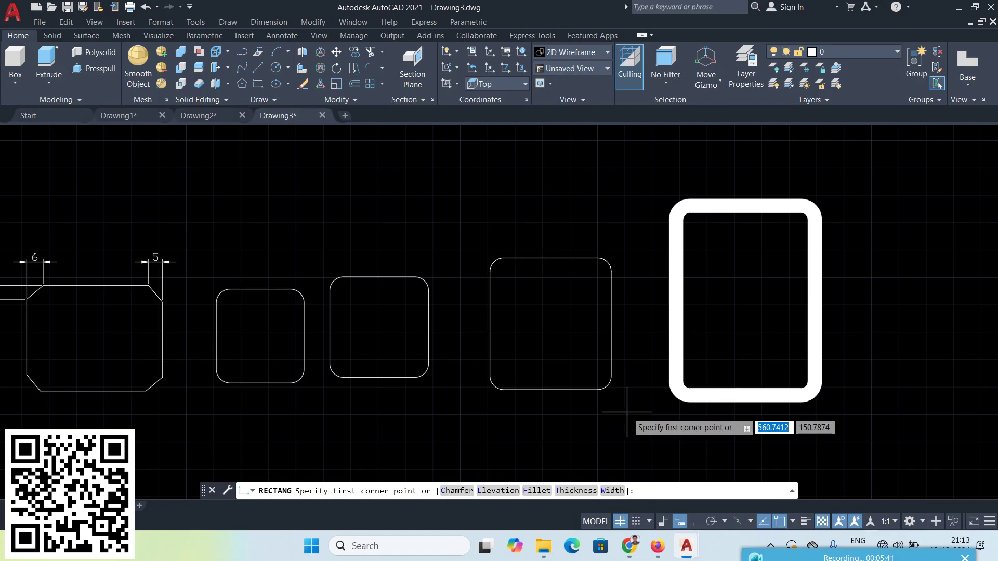
left_click(612, 491)
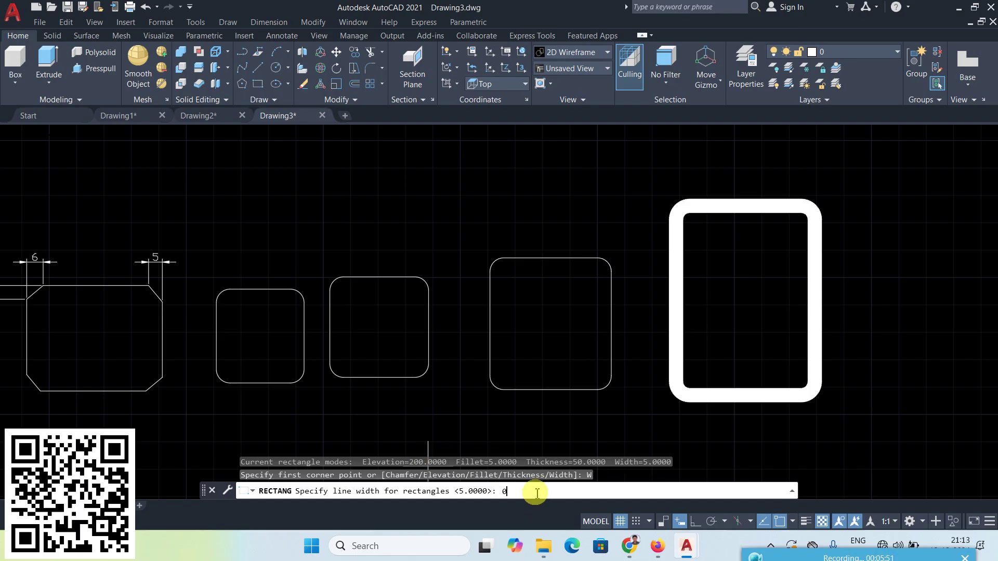
key("Return")
left_click(571, 491)
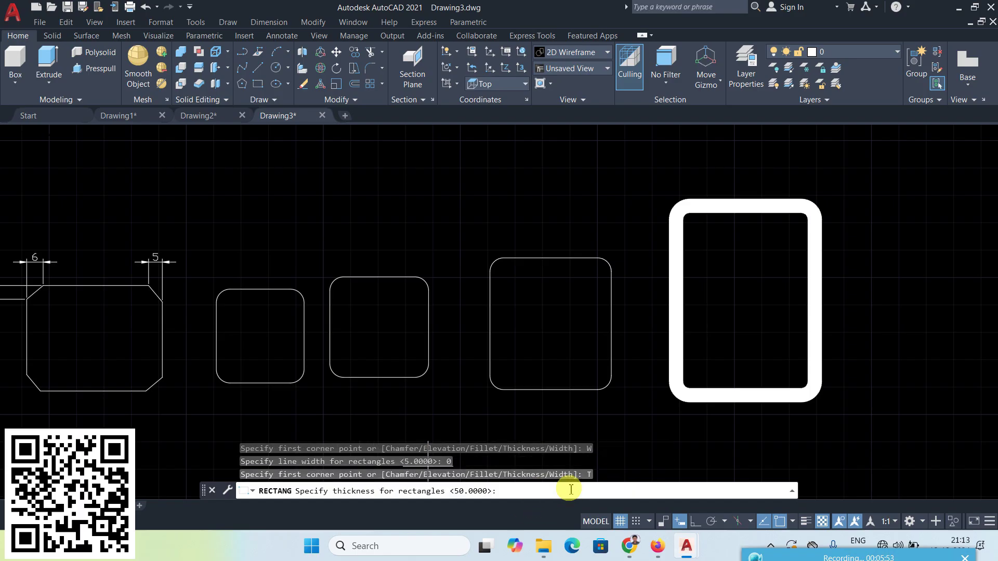
key("Return")
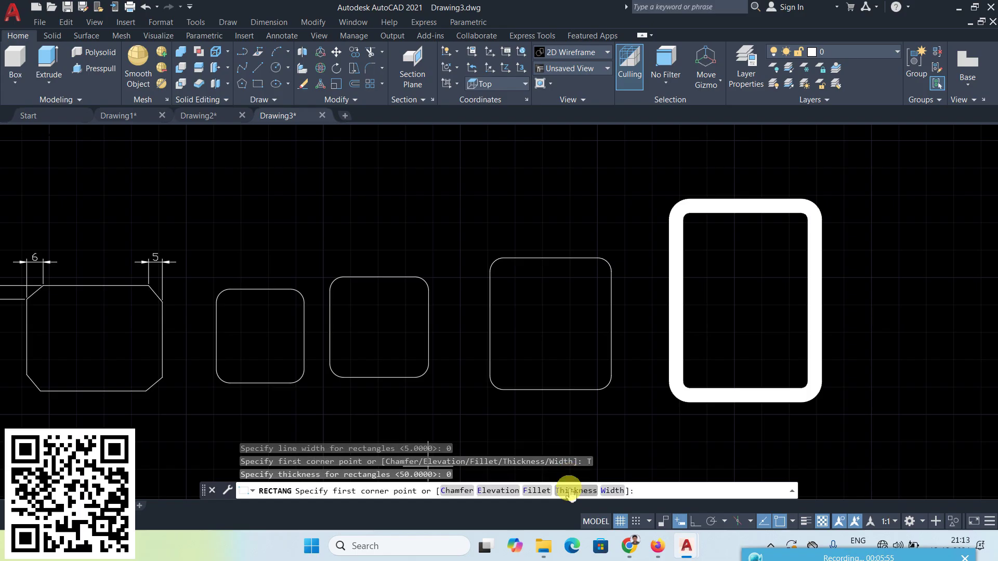
left_click(540, 492)
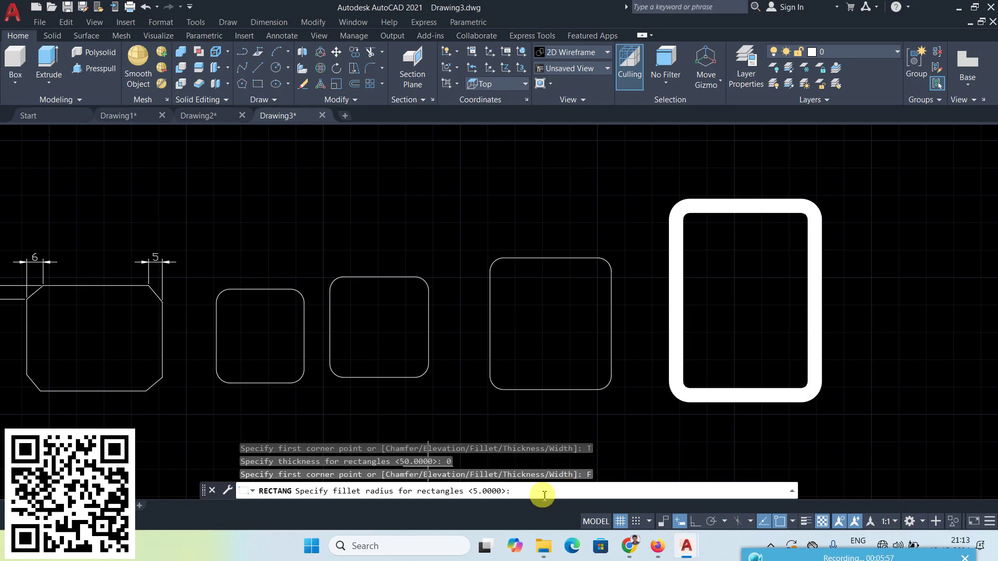
key("Return")
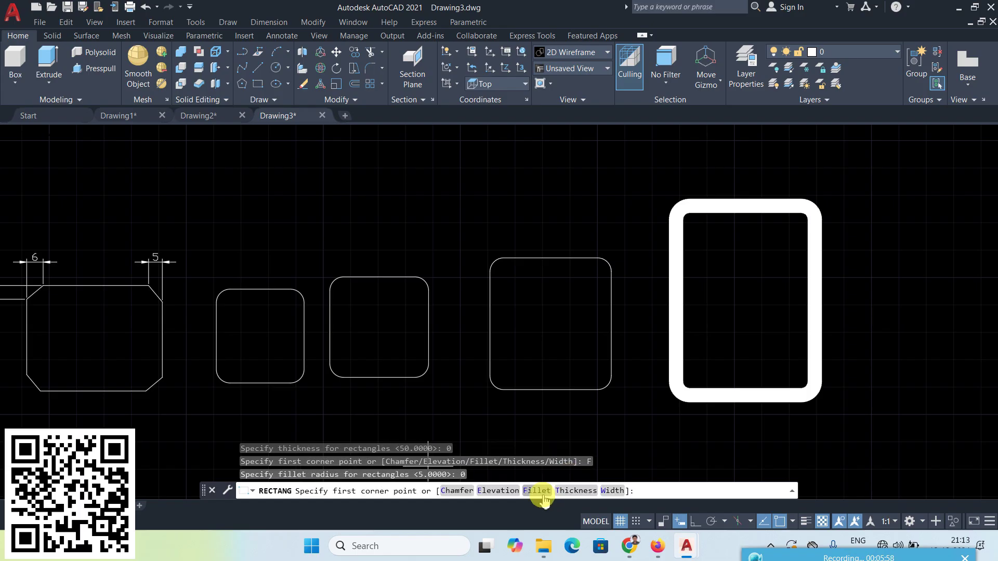
left_click(502, 492)
type("0")
key("Return")
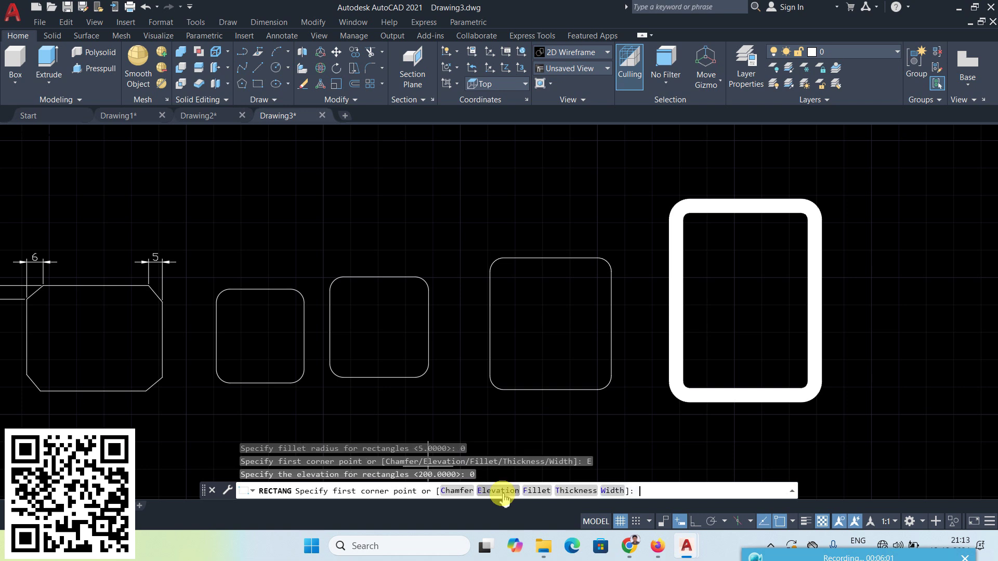
Draw a plain sharp-cornered rectangle in the empty space above the row of filleted rectangles
middle_click_drag(443, 244, 447, 321)
left_click(357, 173)
left_click(490, 289)
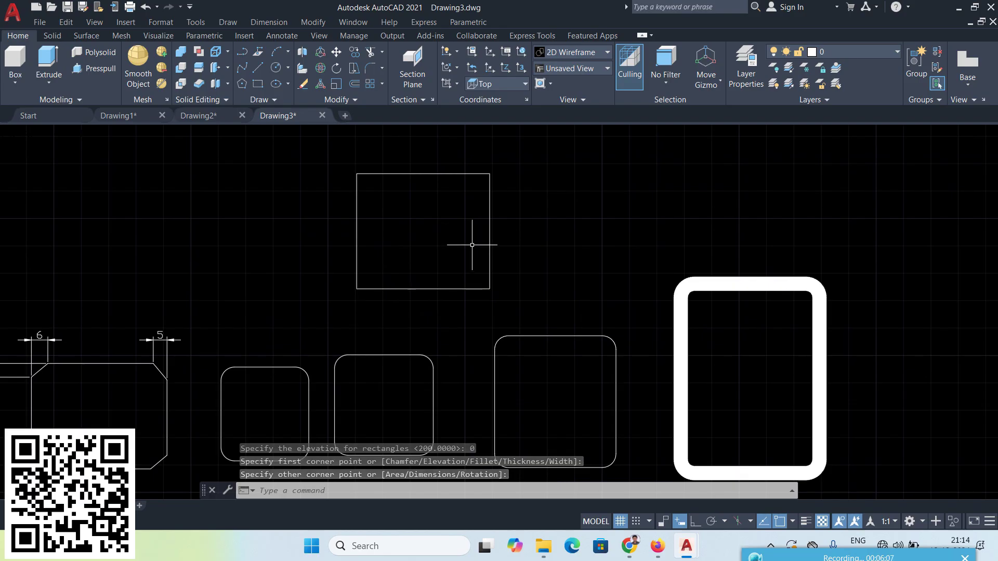
middle_click_drag(470, 253, 411, 274)
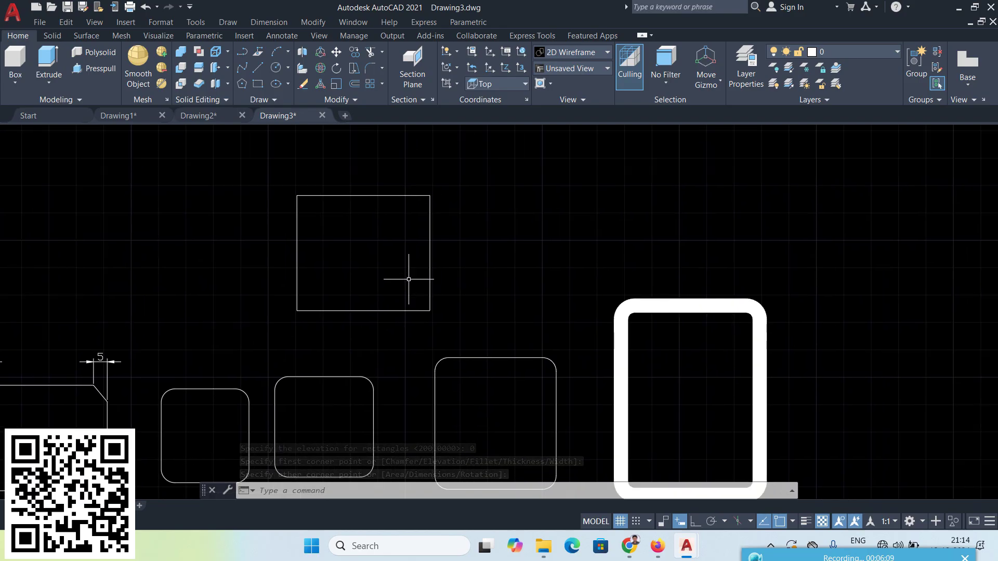
left_click(227, 22)
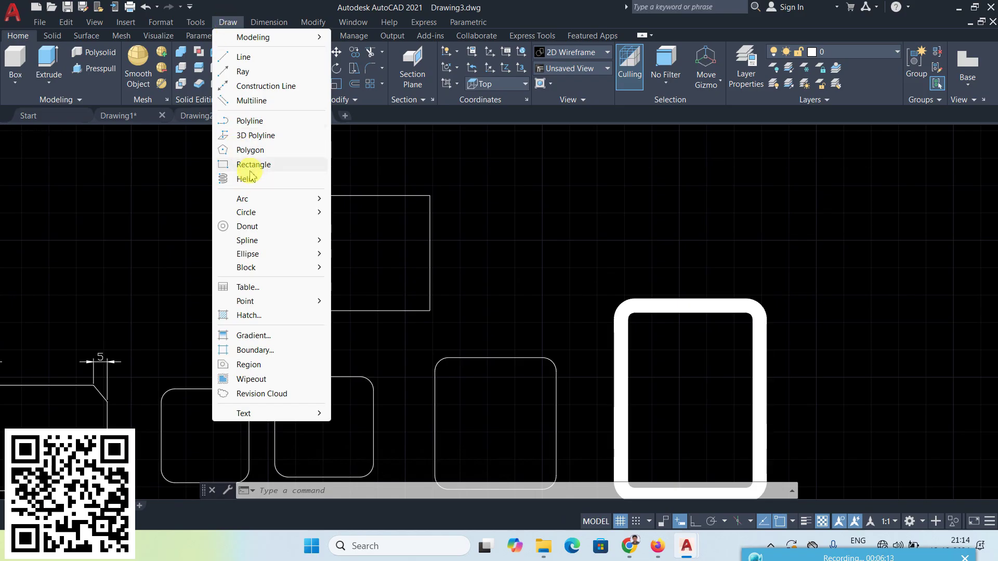
left_click(150, 210)
key("Escape")
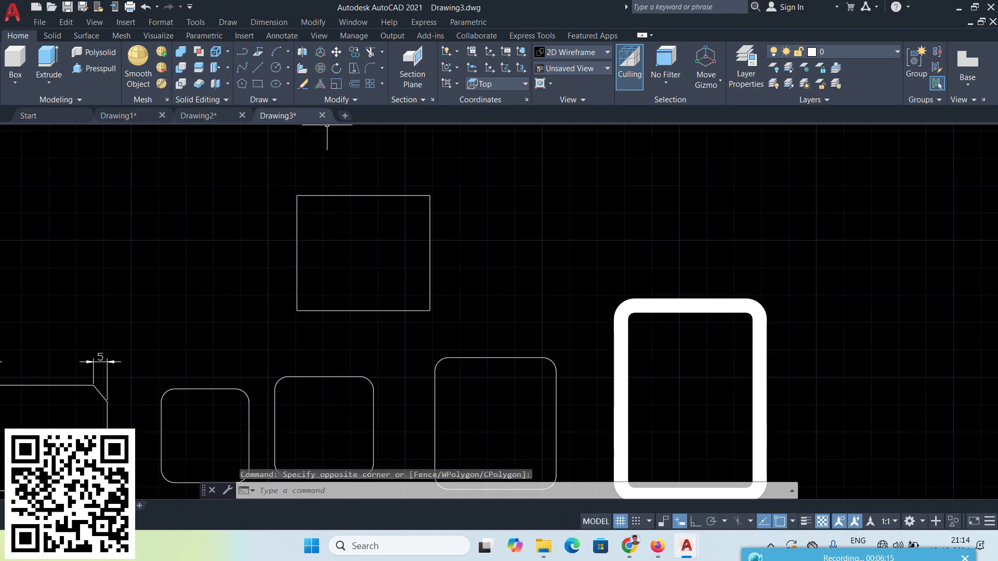
Create a new blank drawing and turn on its grid display
left_click(343, 116)
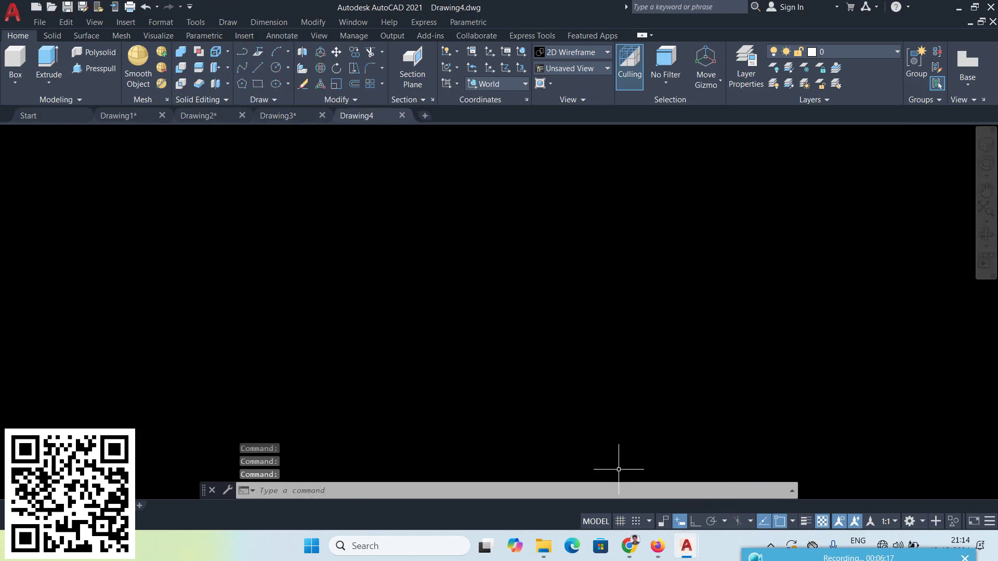
left_click(621, 522)
scroll(486, 312, "down", 3)
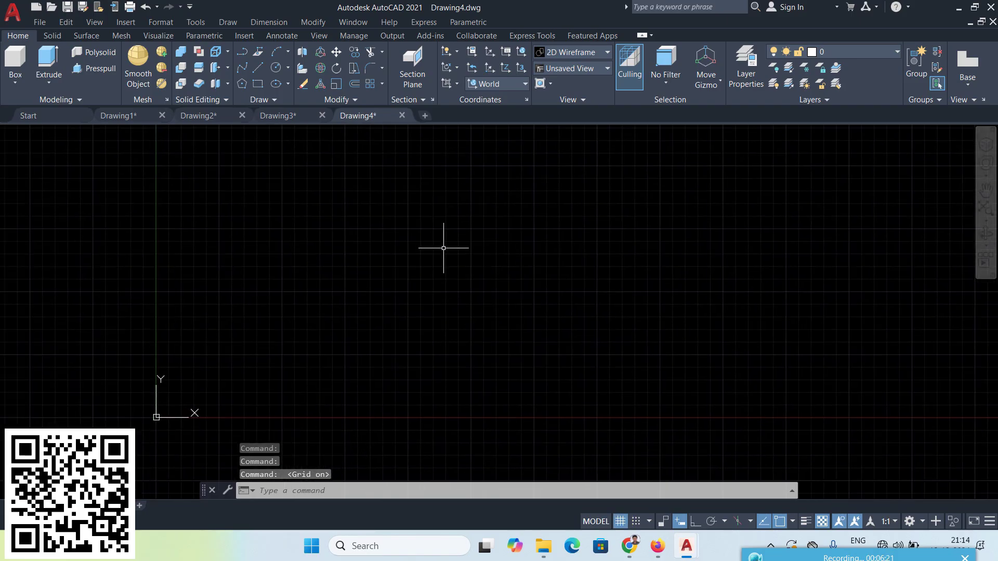
Draw a helix in the empty drawing with a base radius of 50, a top radius of 50 and a height of 200
left_click(228, 22)
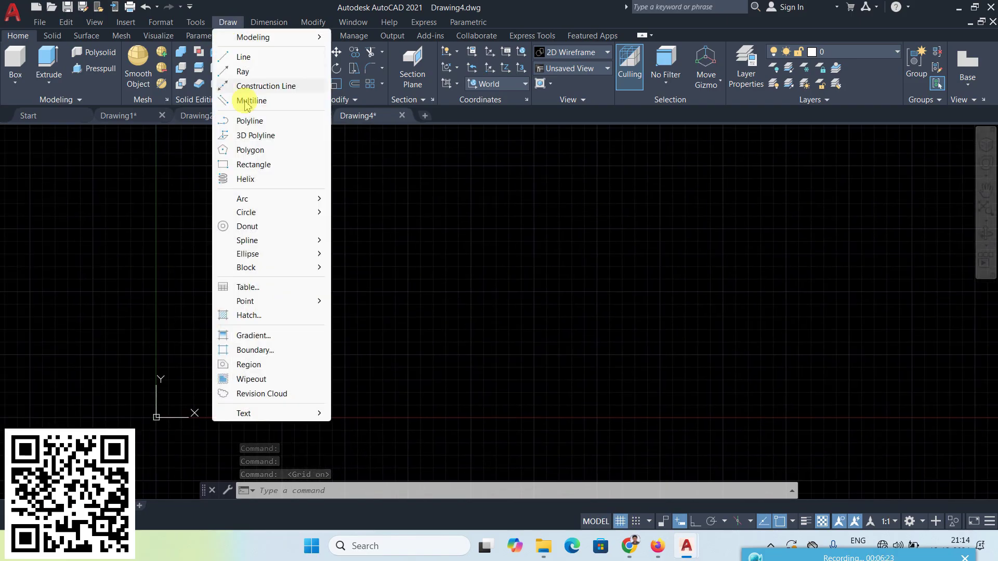
left_click(249, 179)
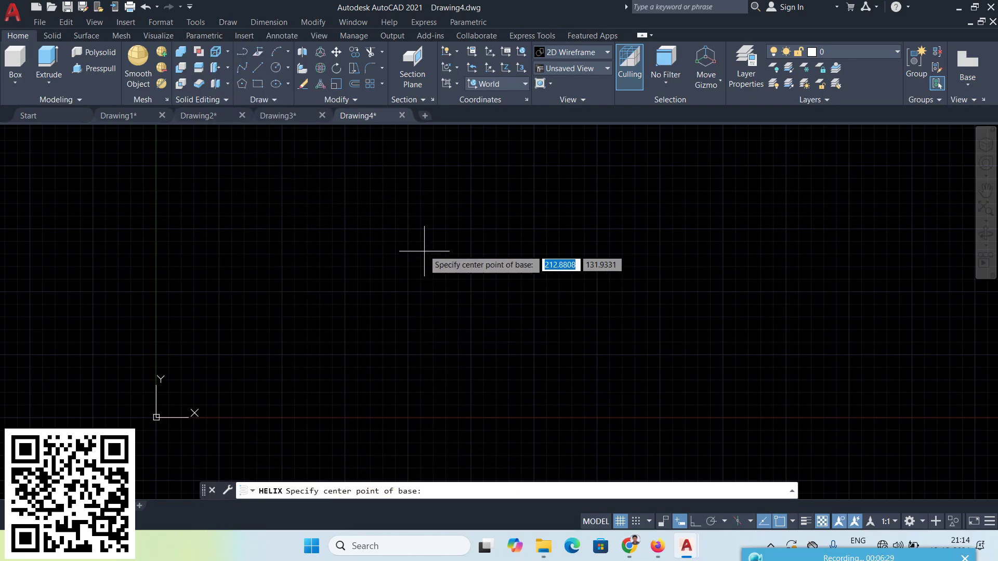
left_click(422, 235)
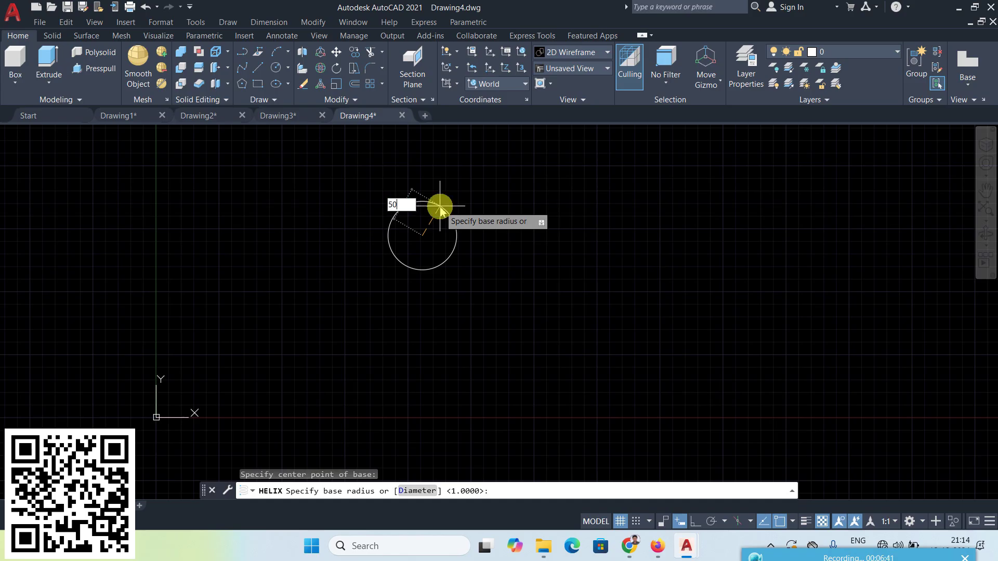
left_click(440, 207)
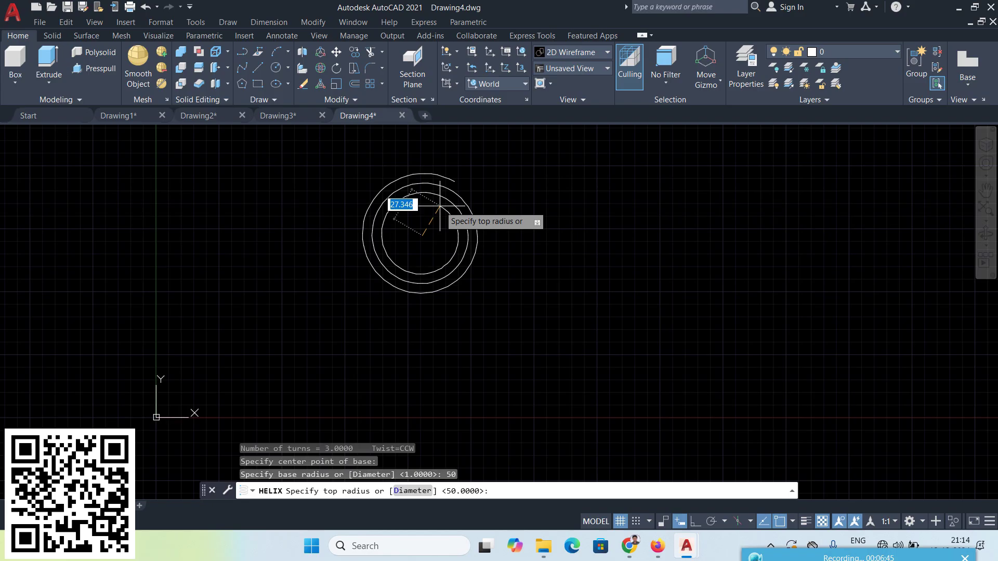
type("50")
left_click(440, 208)
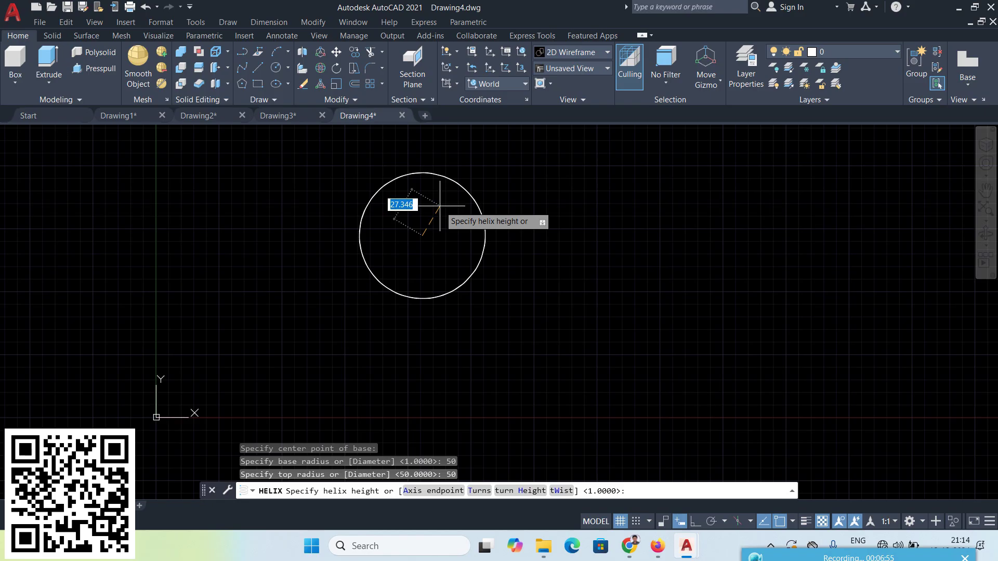
type("200")
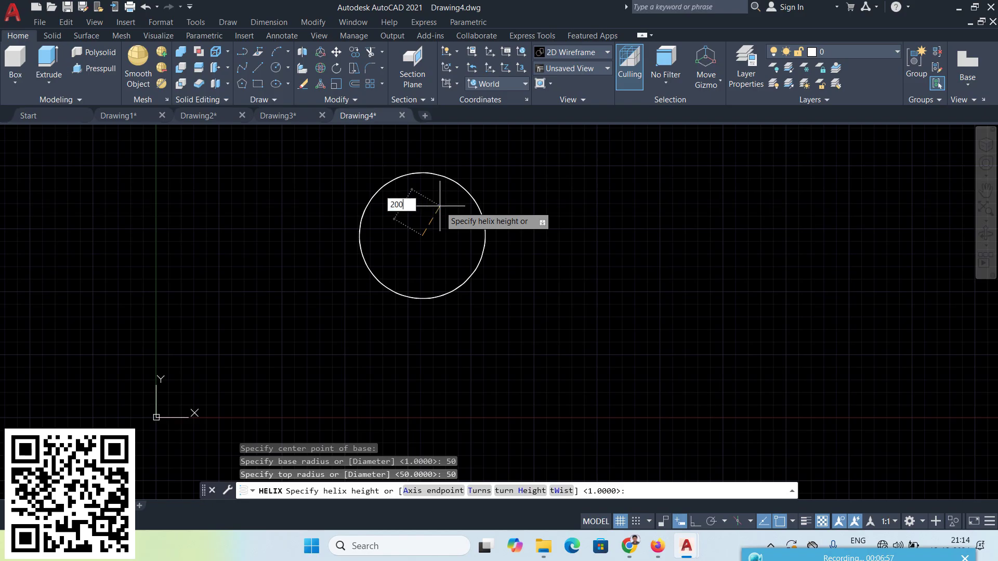
key("Return")
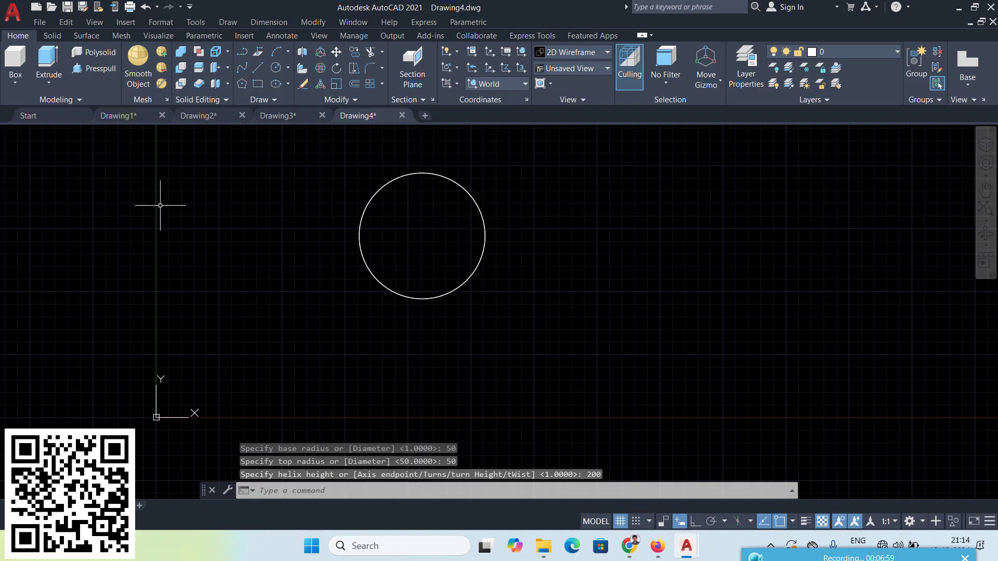
Inspect the helix in 3D from the SW Isometric view with Constrained Orbit and return to the Top view
left_click(23, 134)
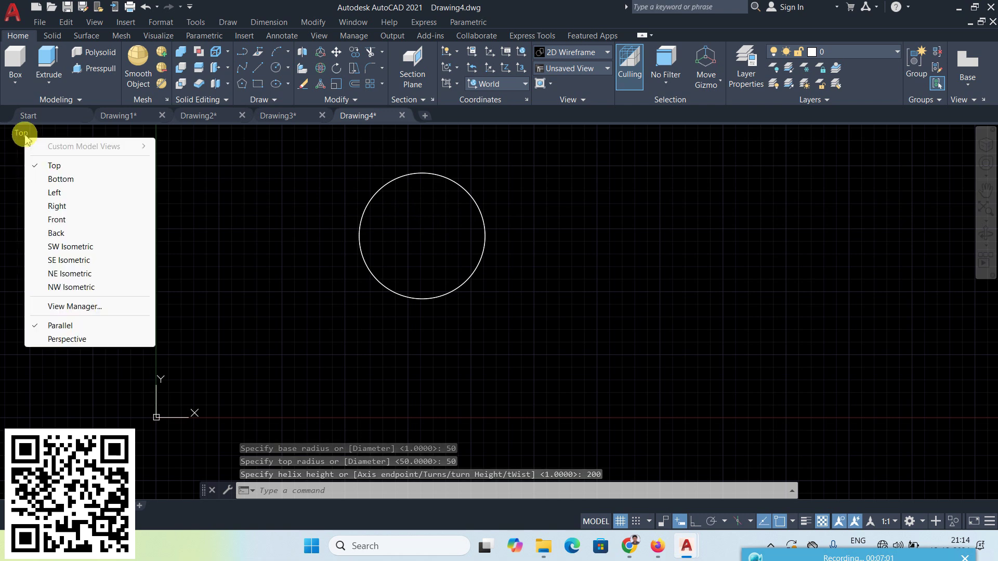
left_click(72, 246)
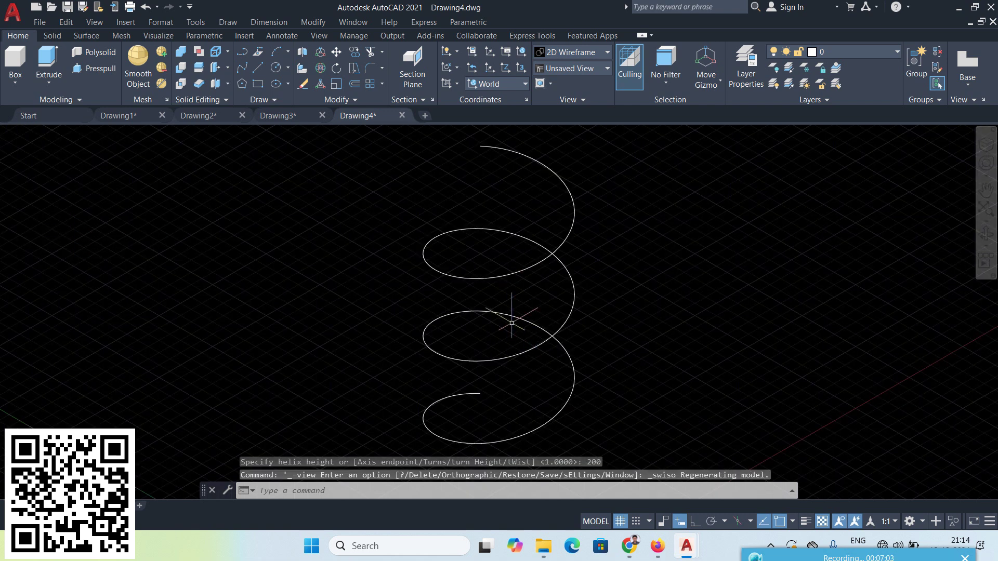
scroll(567, 354, "down", 3)
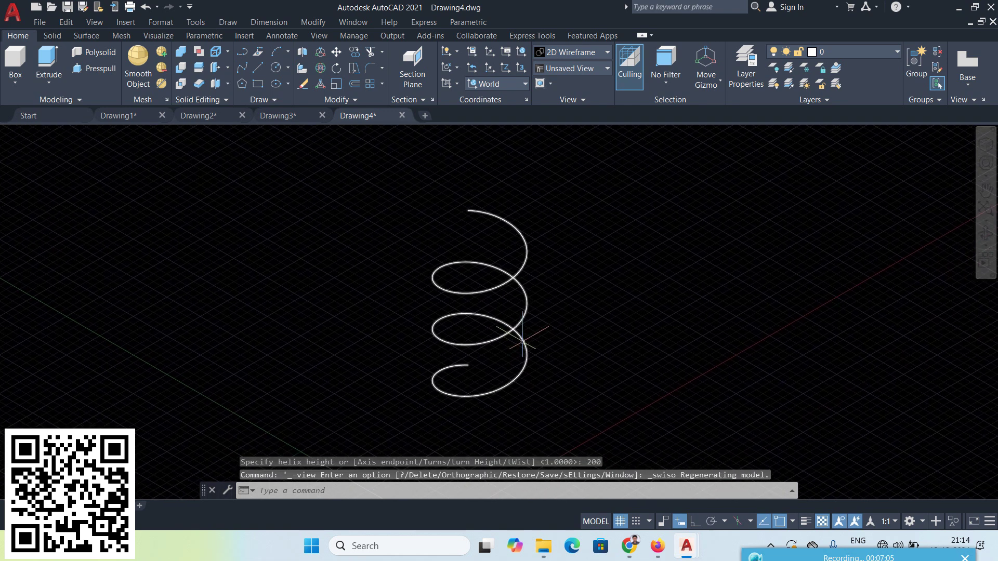
left_click(95, 22)
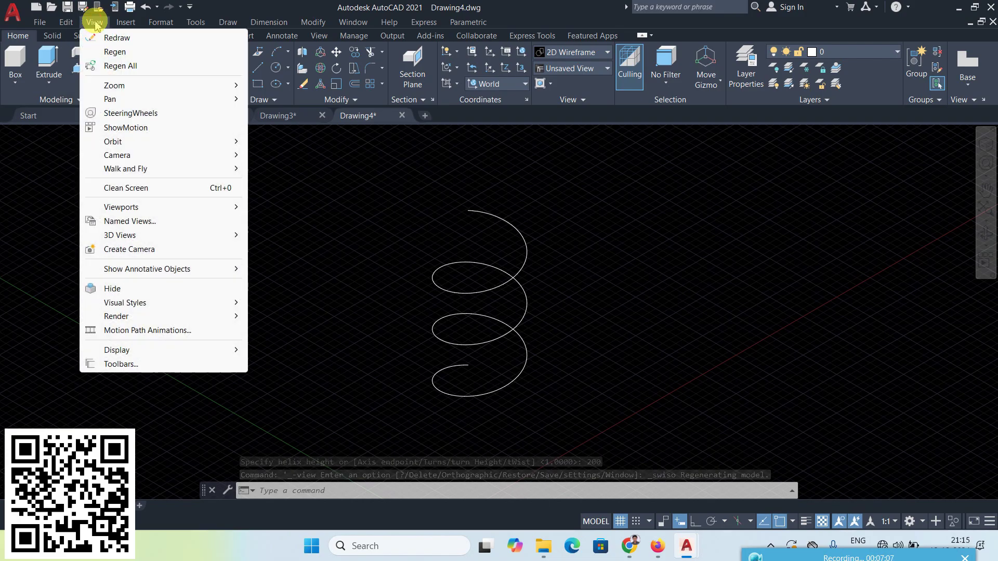
mouse_move(113, 144)
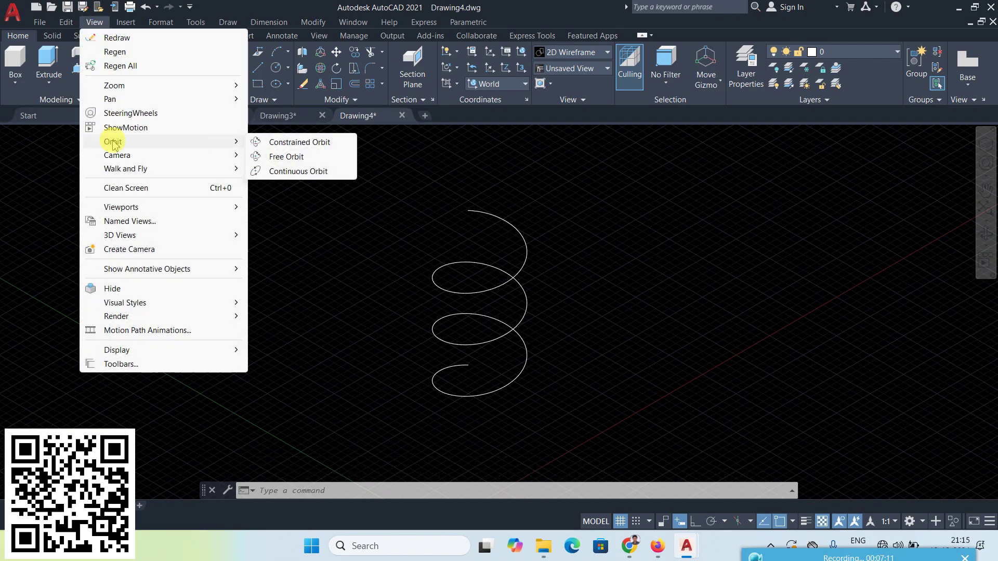
left_click(276, 142)
mouse_move(584, 295)
left_mouse_down()
mouse_move(477, 301)
mouse_move(459, 272)
mouse_move(469, 228)
mouse_move(508, 274)
mouse_move(564, 254)
mouse_move(556, 290)
mouse_move(482, 283)
mouse_move(506, 276)
mouse_move(494, 283)
mouse_move(510, 413)
mouse_move(490, 261)
mouse_move(524, 304)
left_mouse_up()
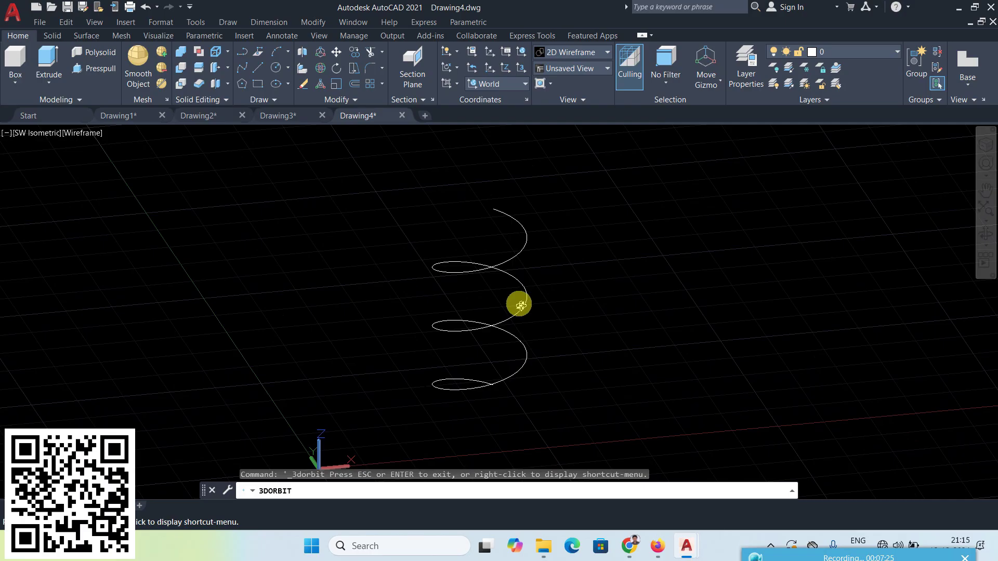
right_click(225, 202)
left_click(234, 206)
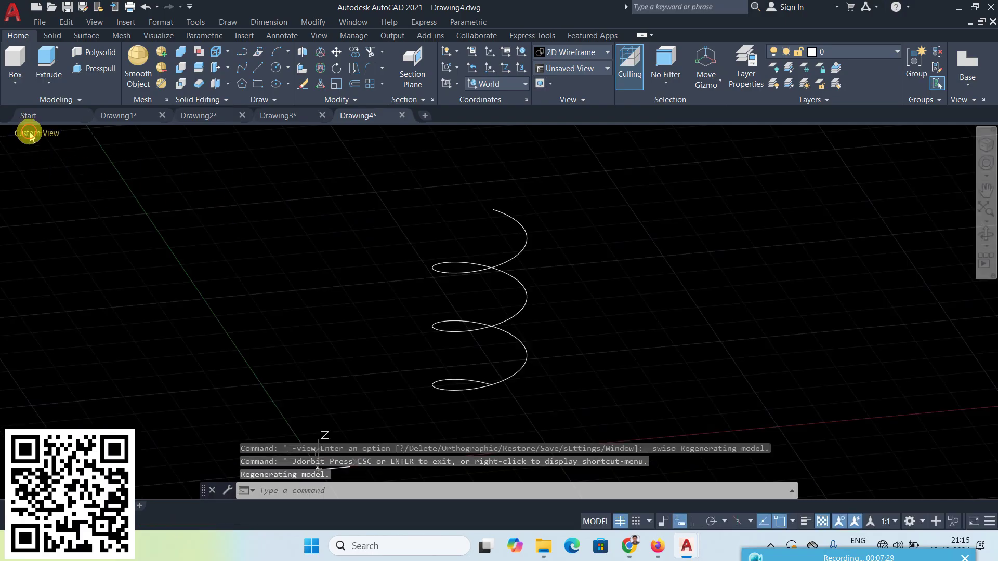
left_click(29, 131)
left_click(52, 165)
scroll(402, 294, "down", 4)
middle_click_drag(415, 305, 365, 289)
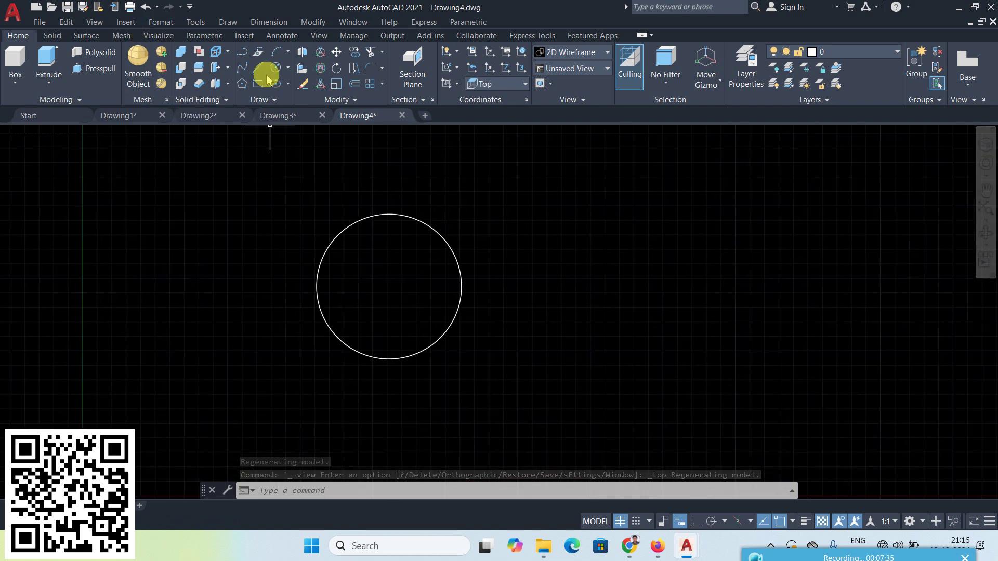
Draw a second helix to the right of the first with base radius 50, top radius 100 and height 300
left_click(231, 29)
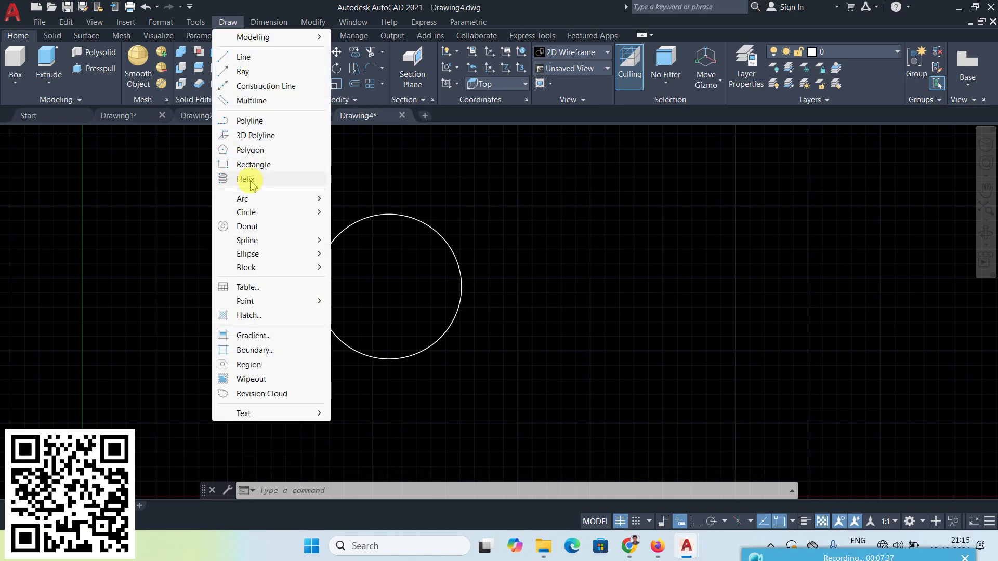
left_click(232, 179)
middle_click_drag(535, 405, 442, 414)
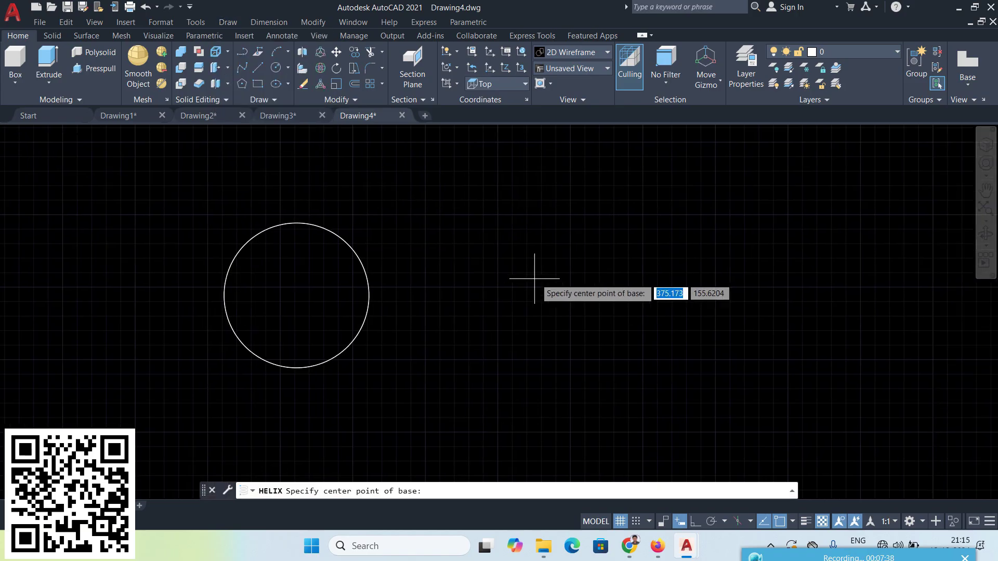
left_click(563, 279)
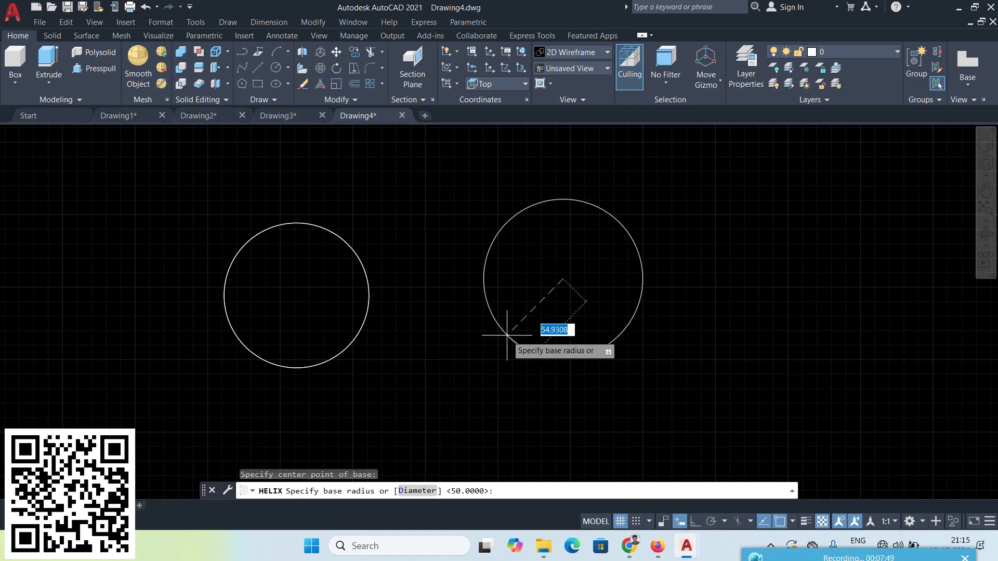
type("50")
key("Return")
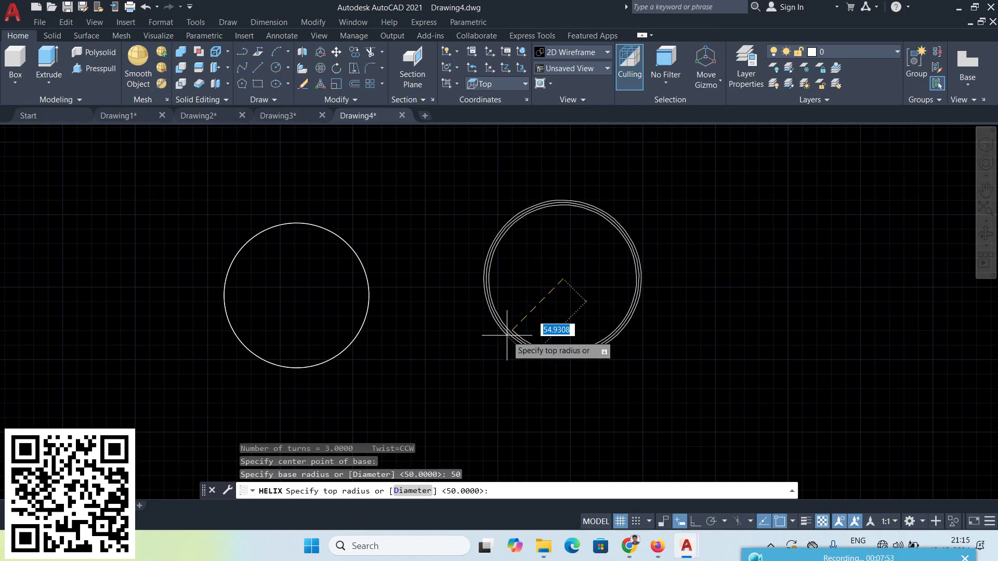
type("100")
key("Return")
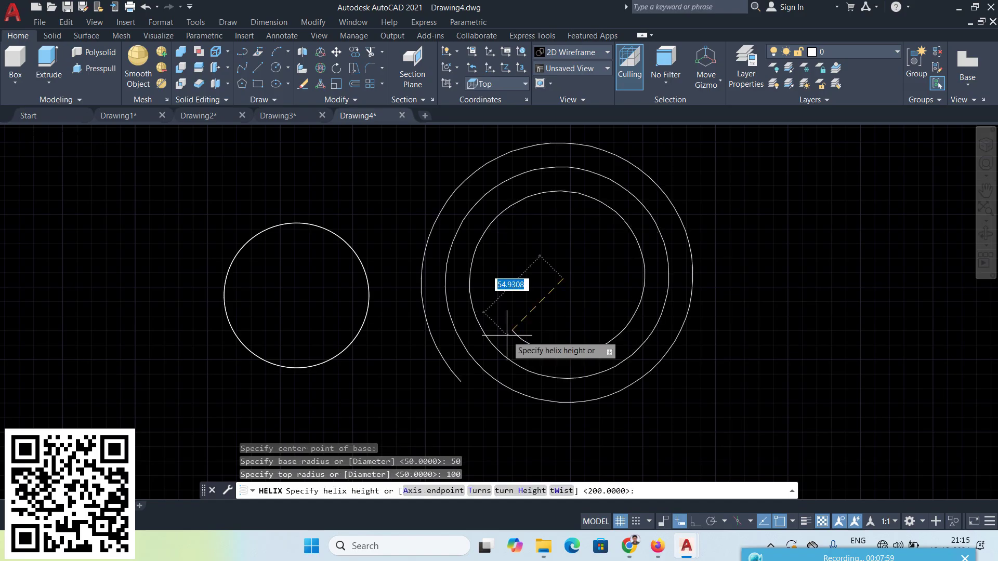
type("300")
key("Return")
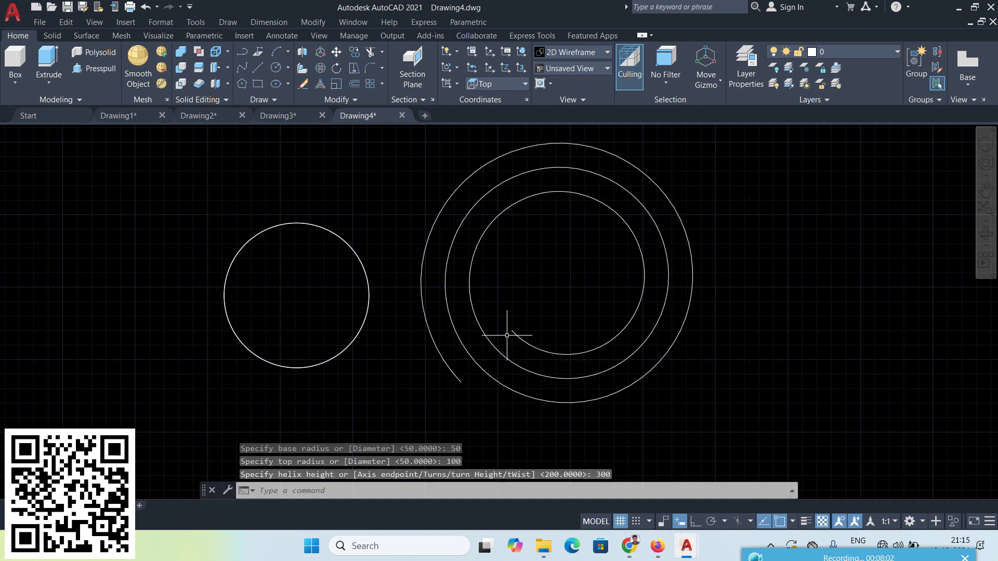
Inspect both helices in 3D from the SW Isometric view, orbit around them and return to the Top view
left_click(22, 133)
left_click(69, 247)
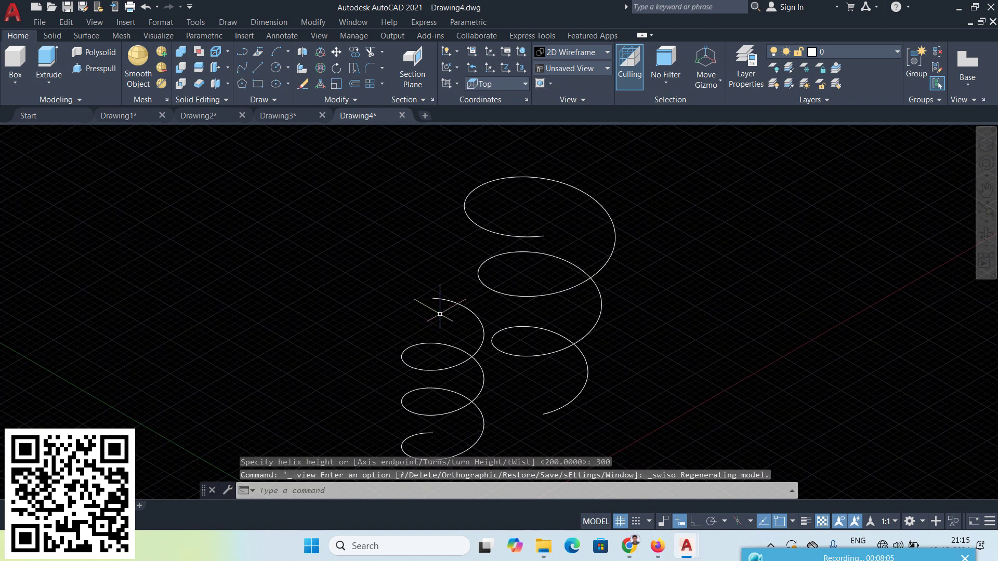
middle_click_drag(595, 348, 517, 314)
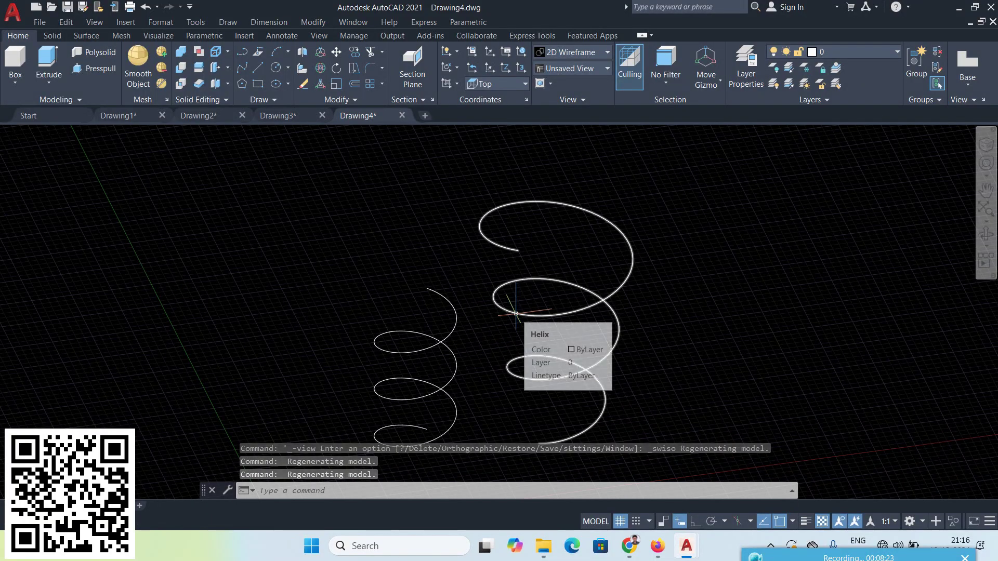
left_click(17, 135)
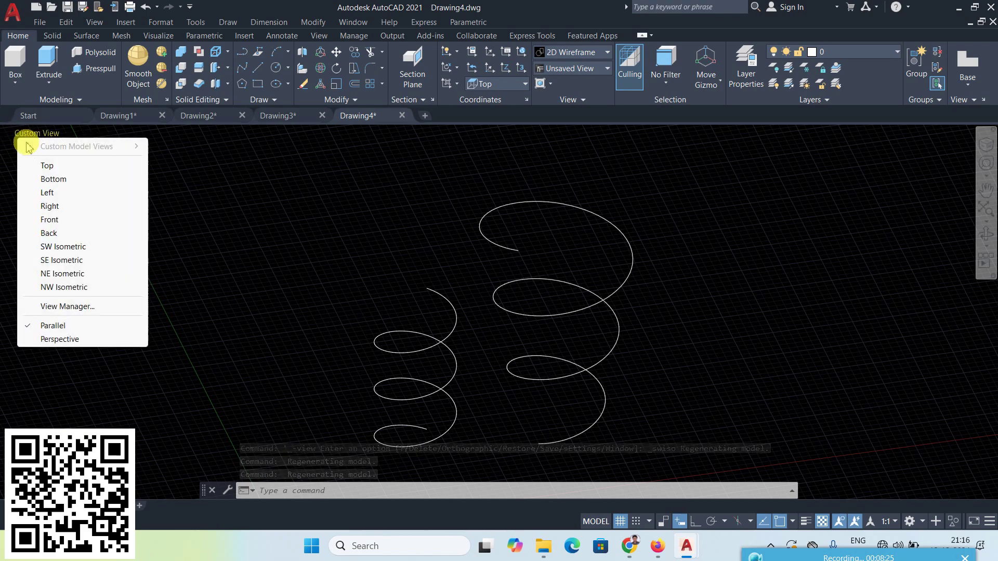
left_click(40, 163)
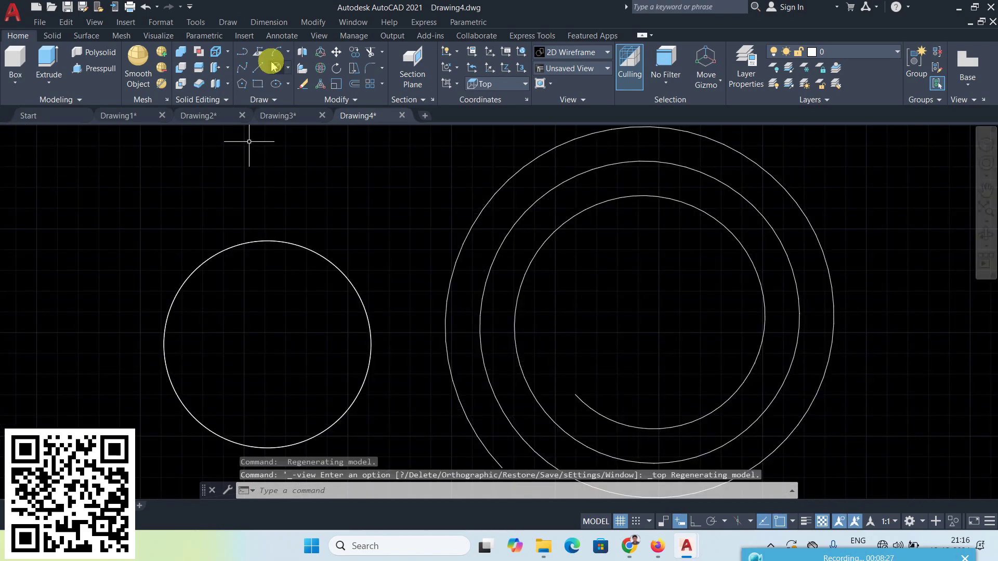
Start a third helix to the right of the tapered one with a base radius of 50 and a top radius of 50
left_click(228, 22)
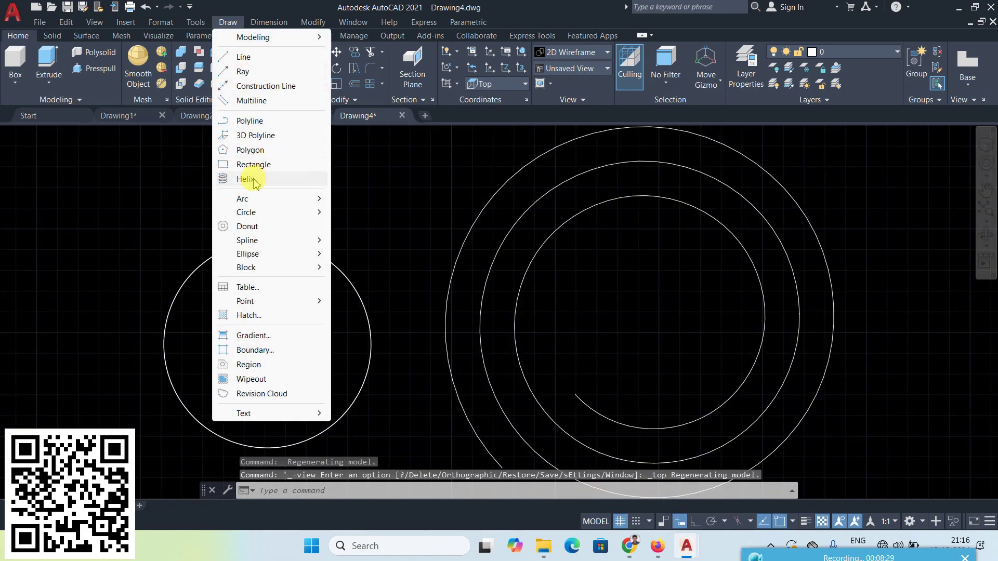
left_click(250, 179)
scroll(401, 283, "down", 2)
middle_click_drag(590, 374, 477, 383)
middle_click_drag(640, 396, 514, 404)
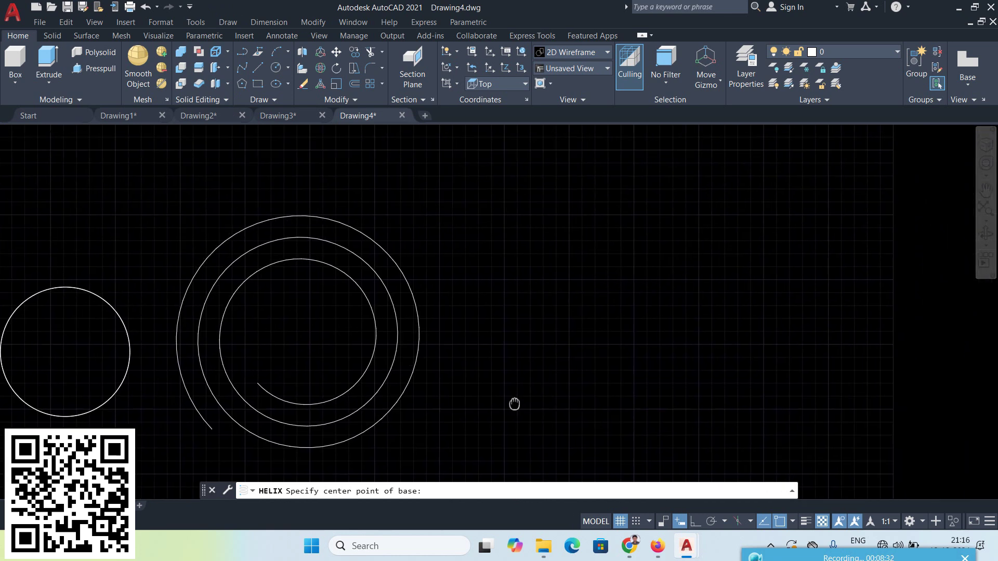
left_click(575, 291)
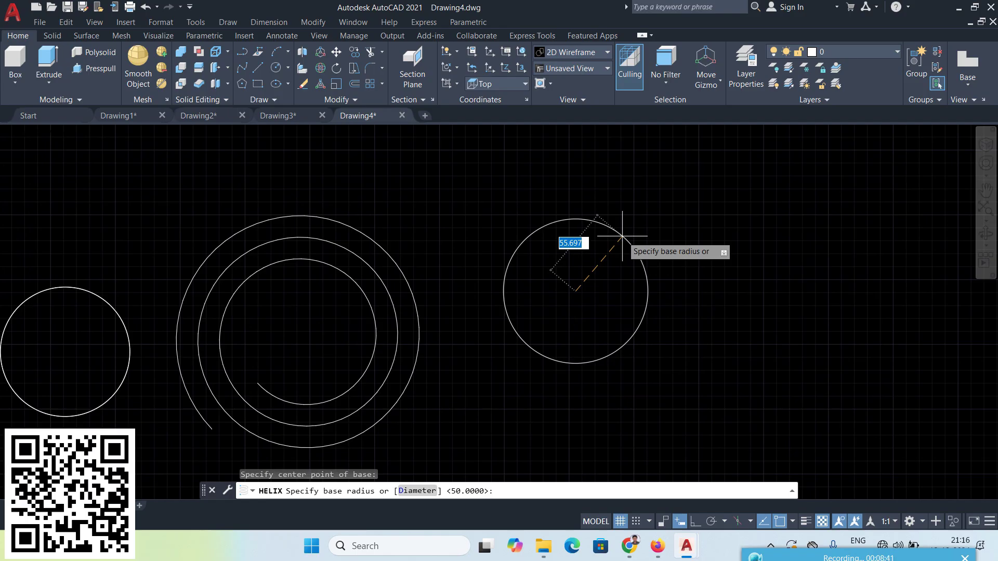
type("50")
key("Return")
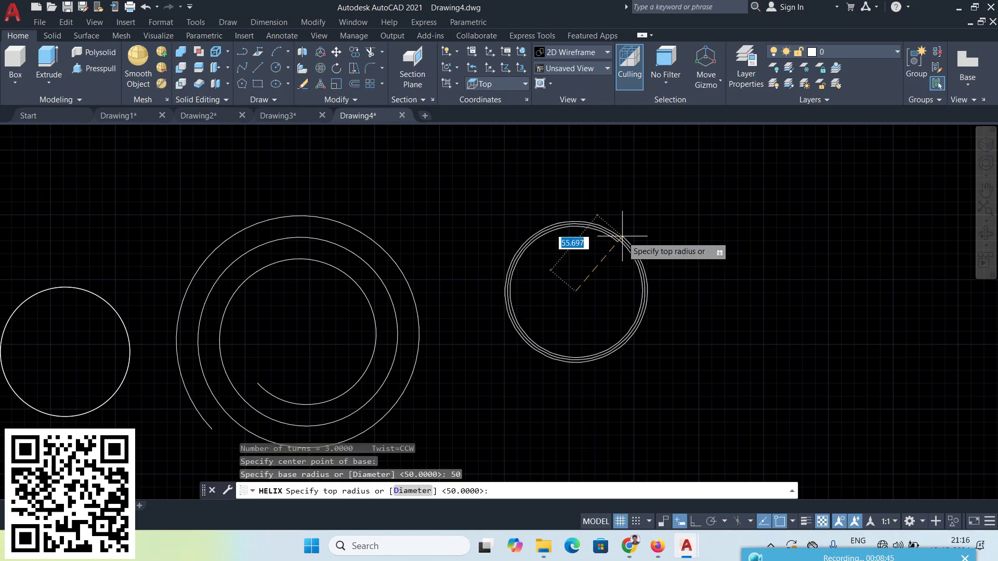
type("50")
key("Return")
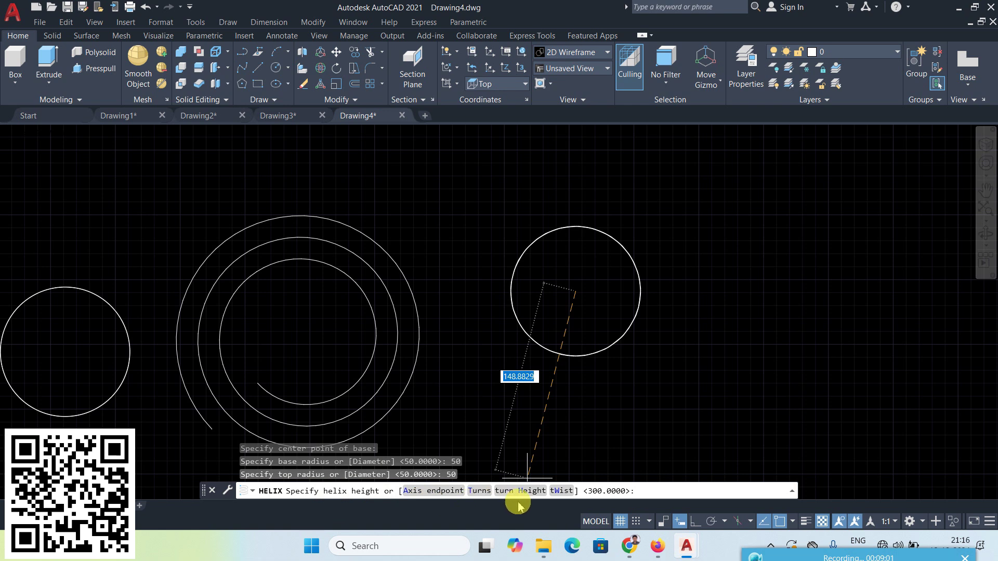
Complete the third helix with 10 turns and a height of 300, and show the drawing in SW Isometric view
left_click(479, 491)
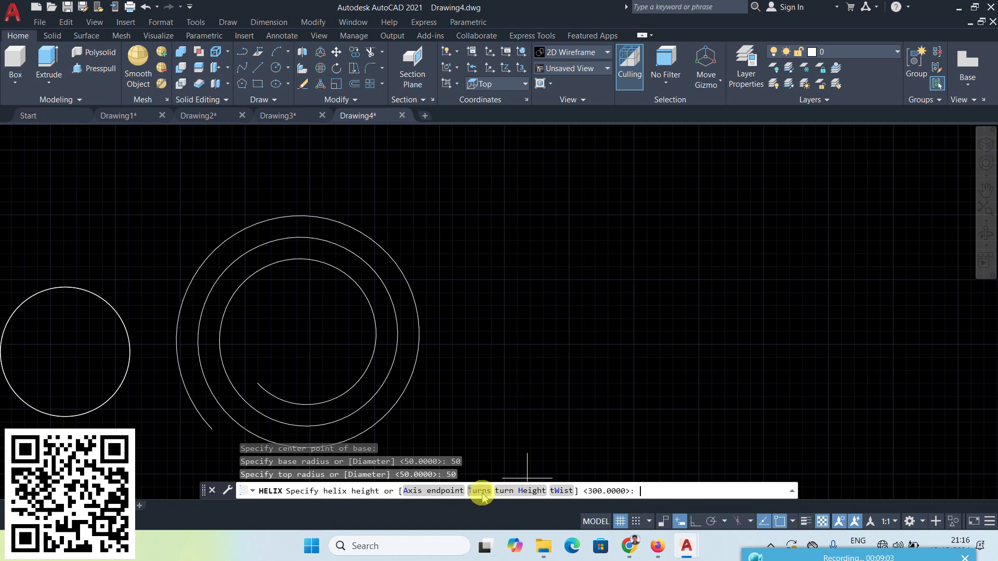
left_click(496, 413)
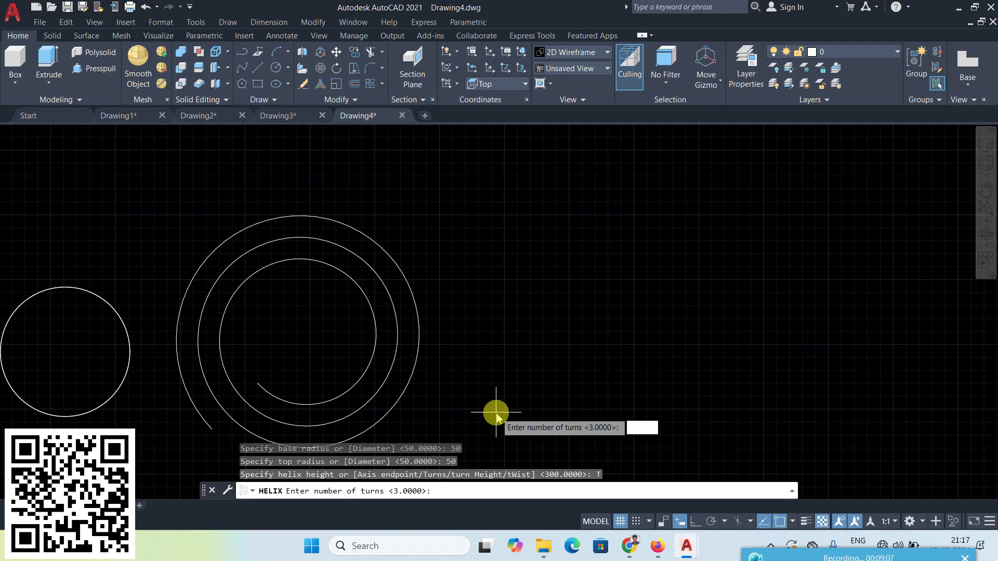
type("10")
key("Return")
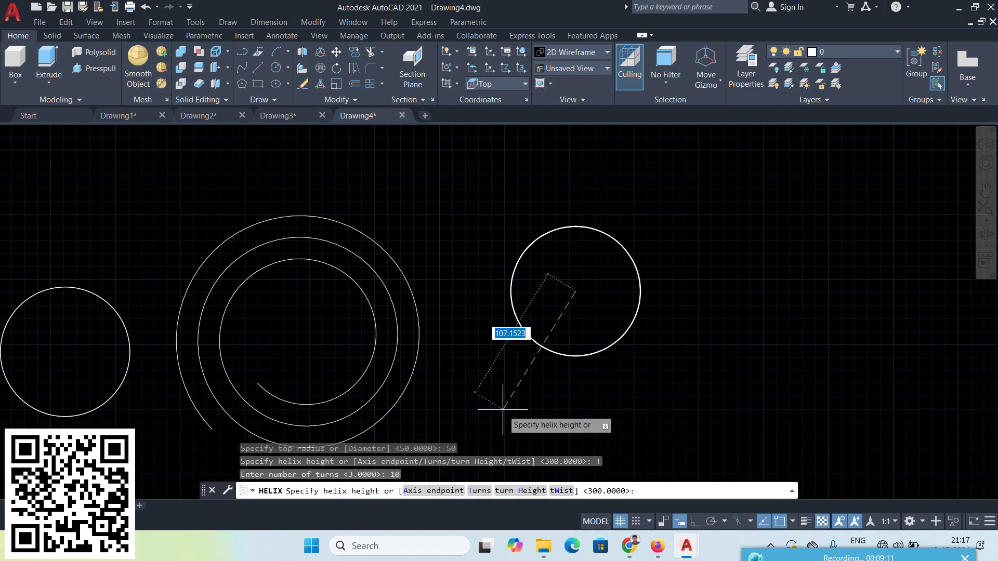
type("300")
key("Return")
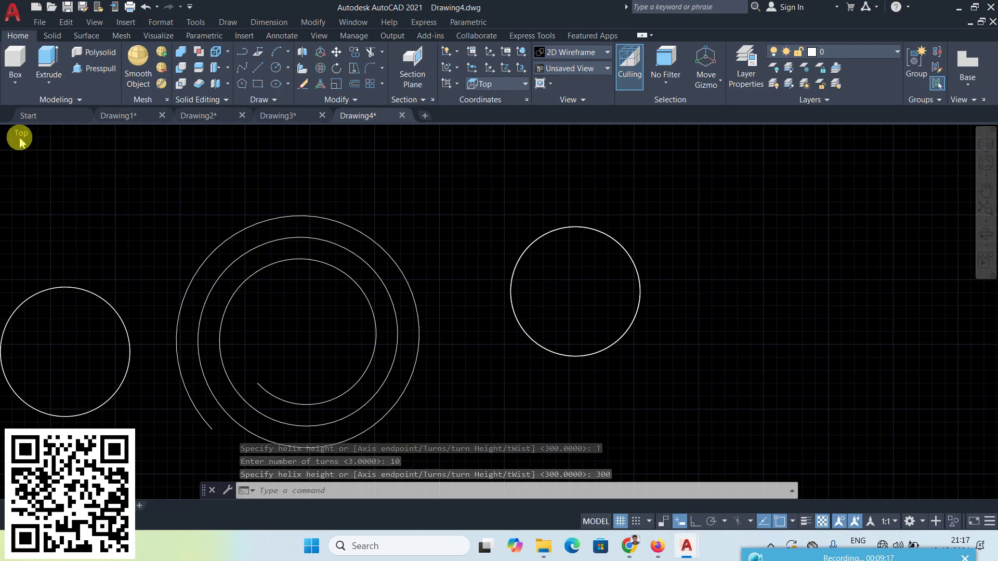
left_click(20, 139)
left_click(54, 242)
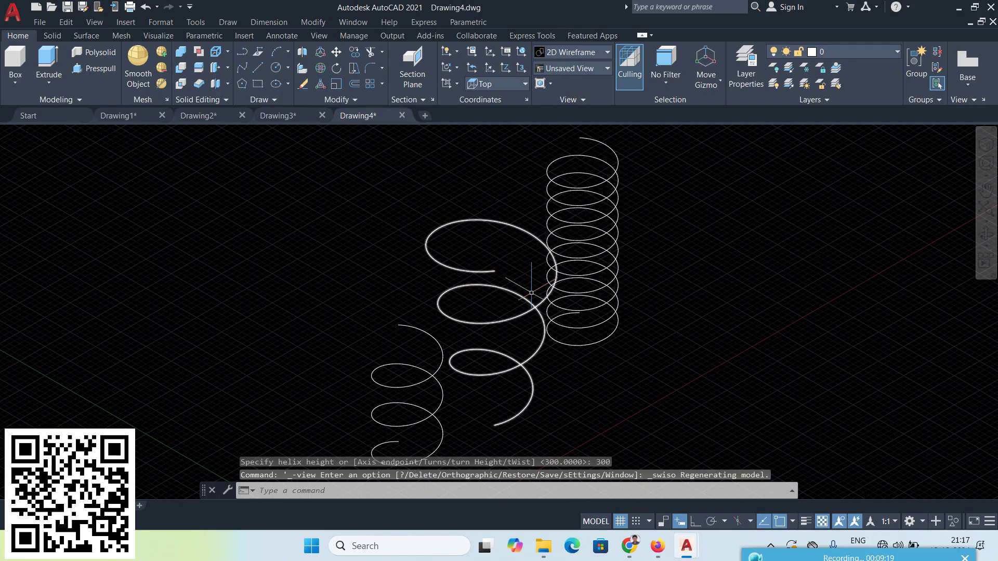
Orbit around the three helices to inspect them in 3D and return to the Top view
middle_click_drag(691, 345, 651, 329, "shift")
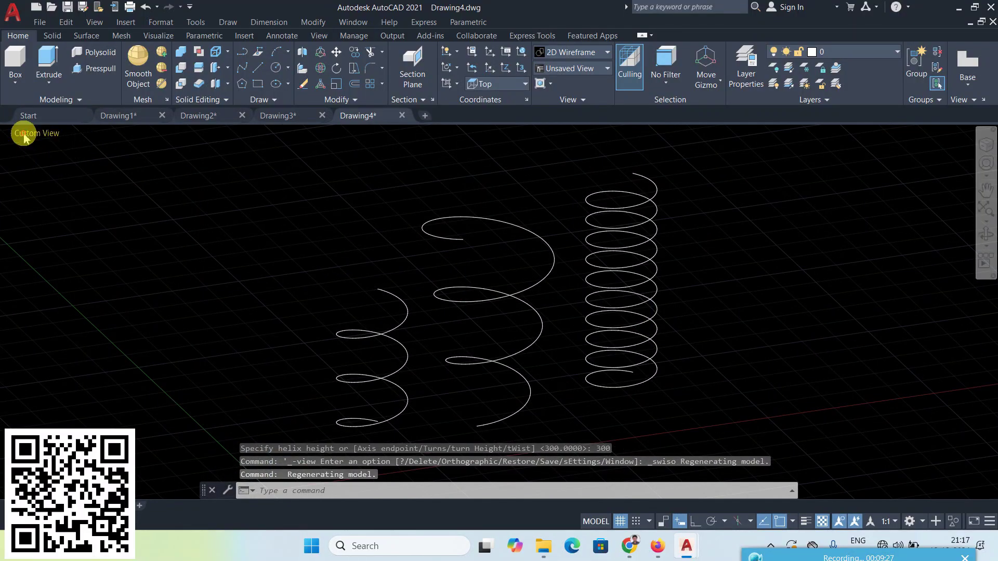
left_click(24, 136)
left_click(41, 164)
Start a fourth helix to the right of the ten-turn one with a base radius of 50 and a top radius of 50
scroll(623, 309, "down", 3)
middle_click_drag(628, 314, 303, 308)
left_click(232, 25)
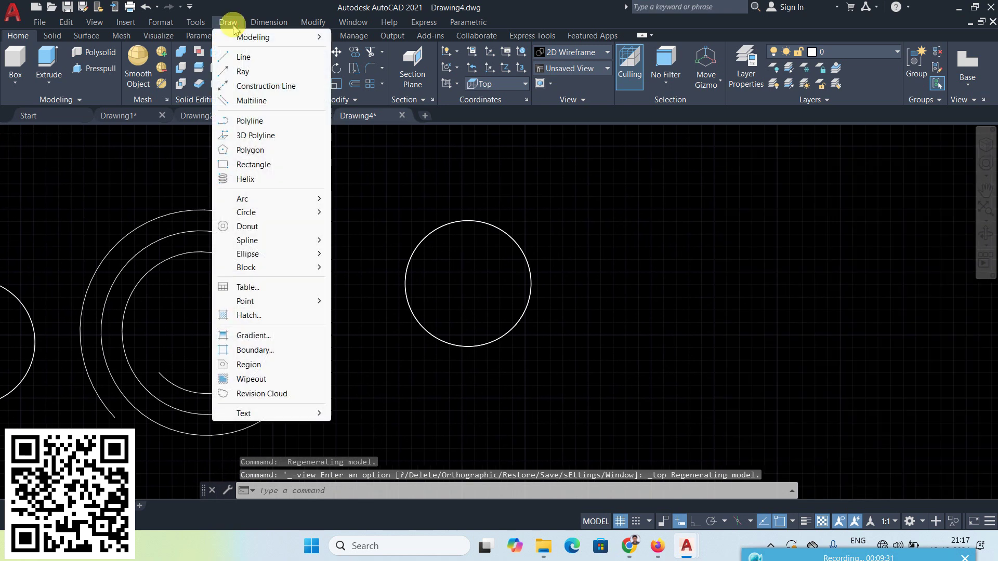
left_click(246, 180)
middle_click_drag(675, 307, 538, 345)
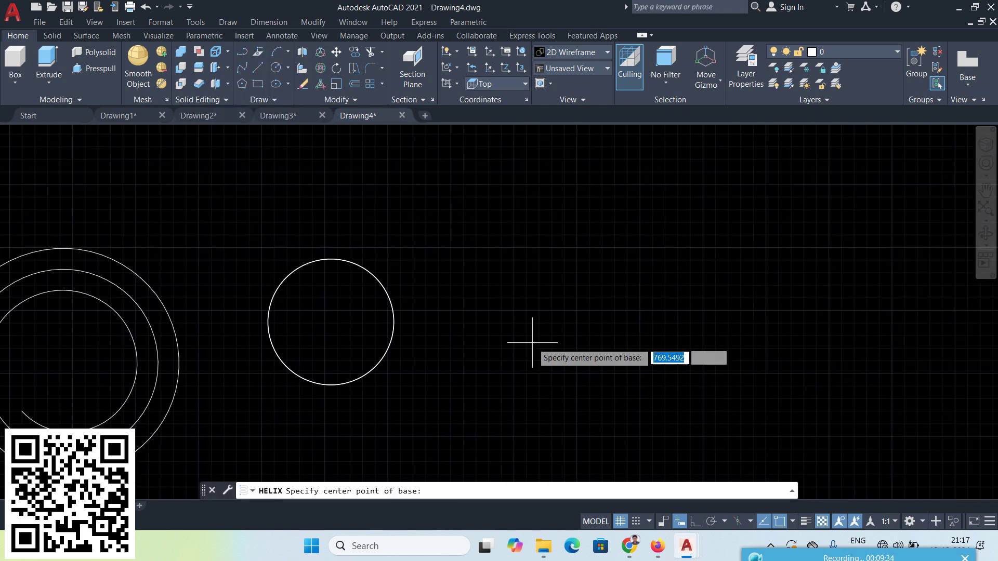
left_click(563, 277)
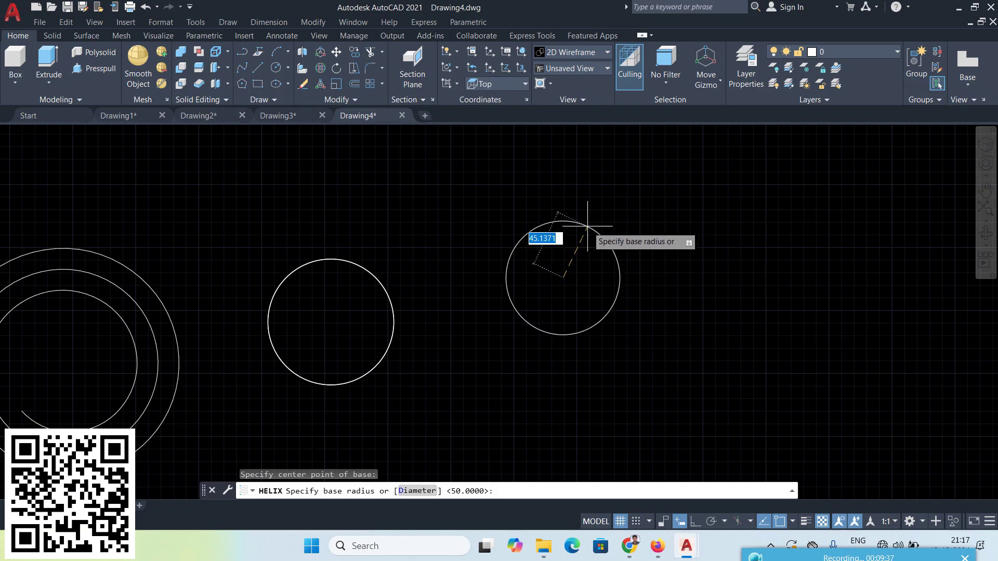
type("50")
key("Return")
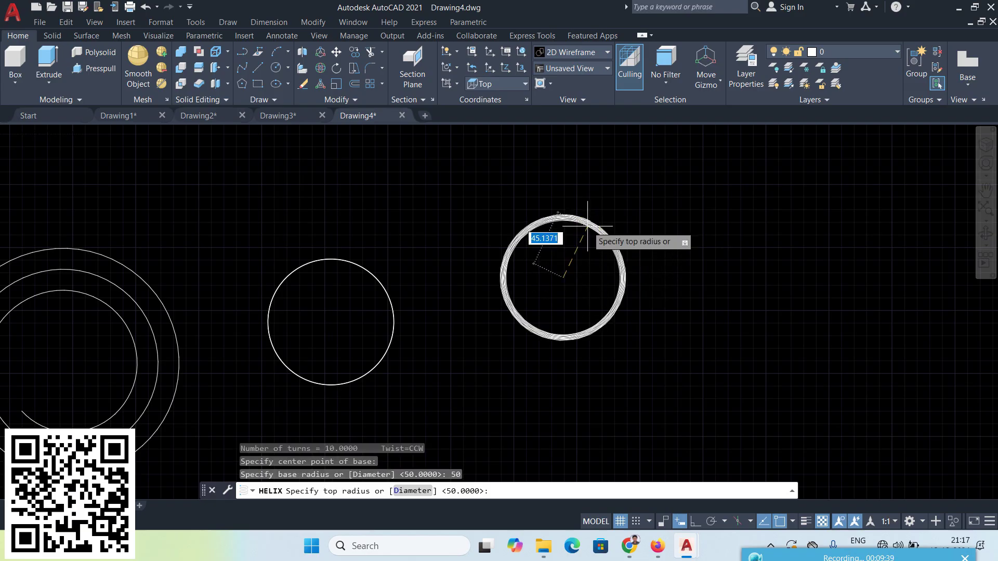
type("5")
key("Return")
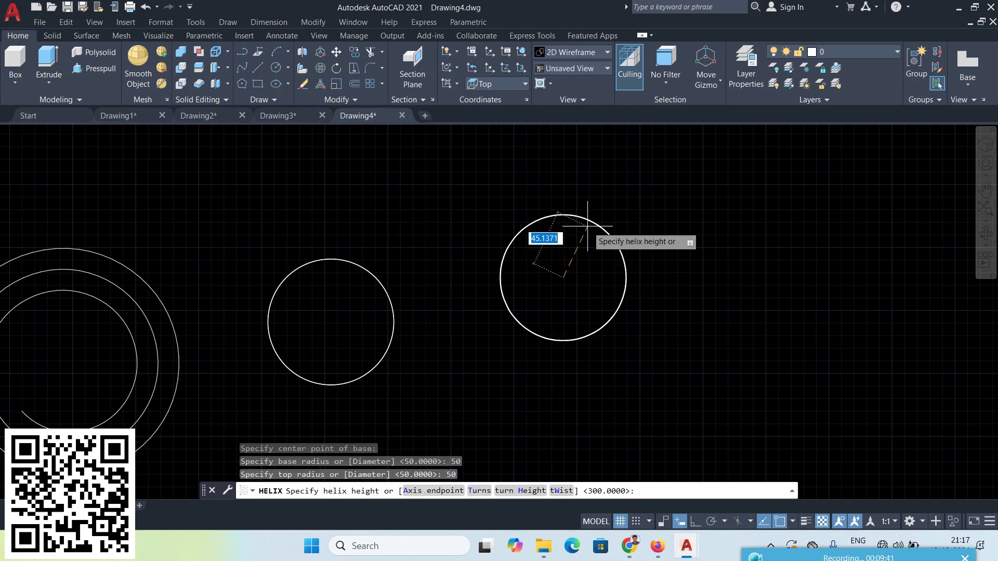
Complete the fourth helix with a turn height of 50 and an overall height of 200
left_click(528, 493)
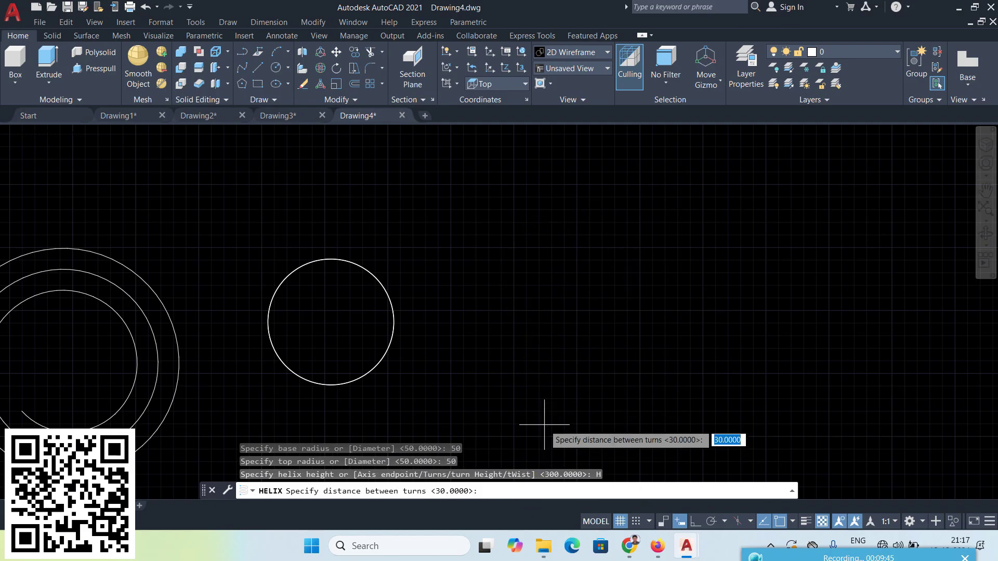
type("50")
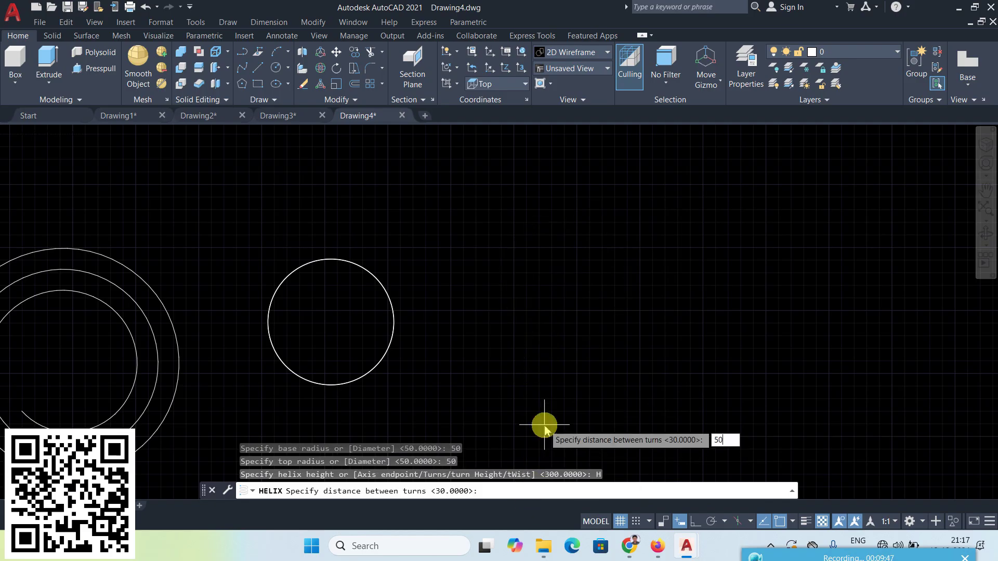
key("Return")
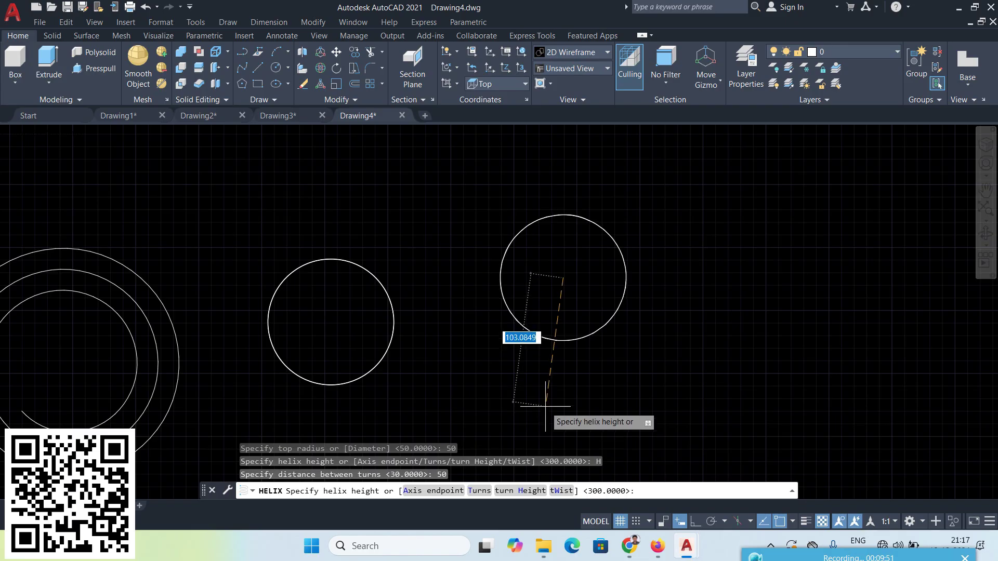
type("200")
key("Return")
Inspect the four helices from the SW Isometric view, orbit around them and return to the Top view
left_click(21, 133)
left_click(66, 247)
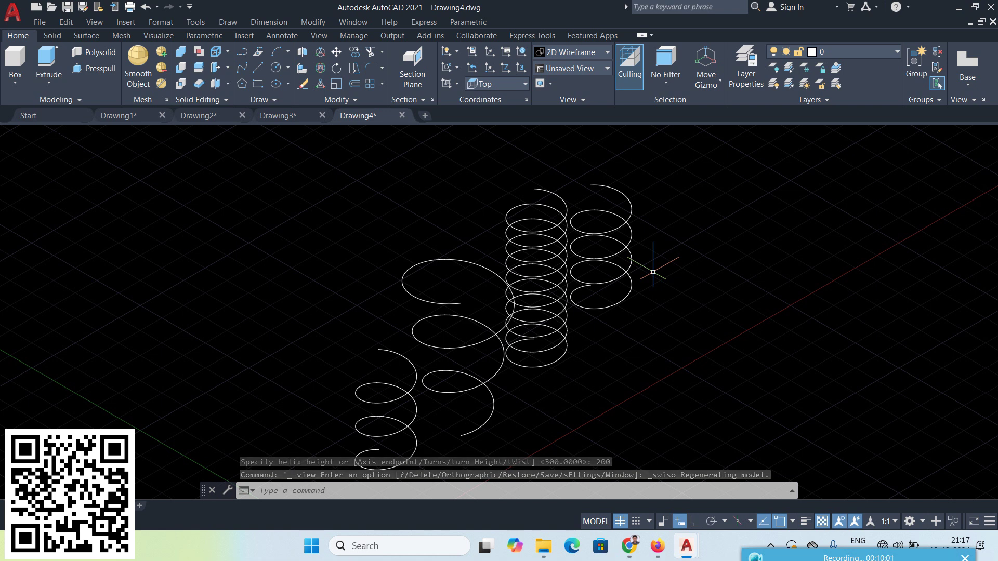
middle_click_drag(634, 292, 635, 268, "shift")
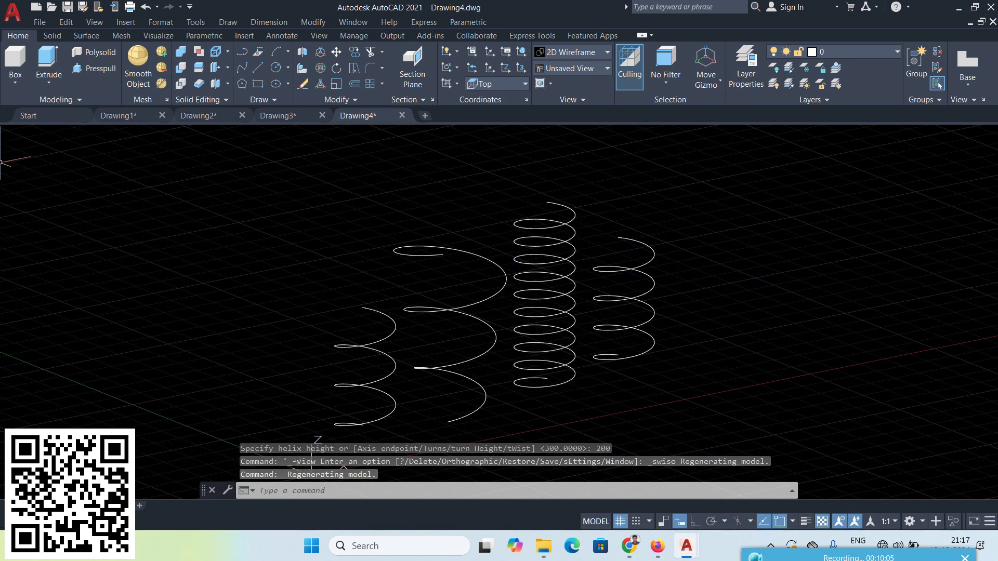
left_click(28, 137)
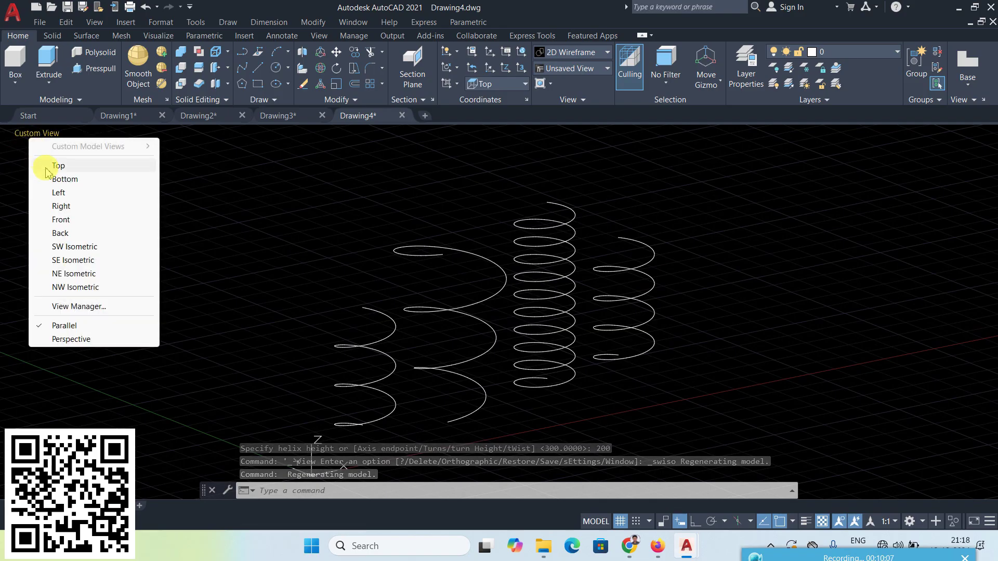
left_click(42, 167)
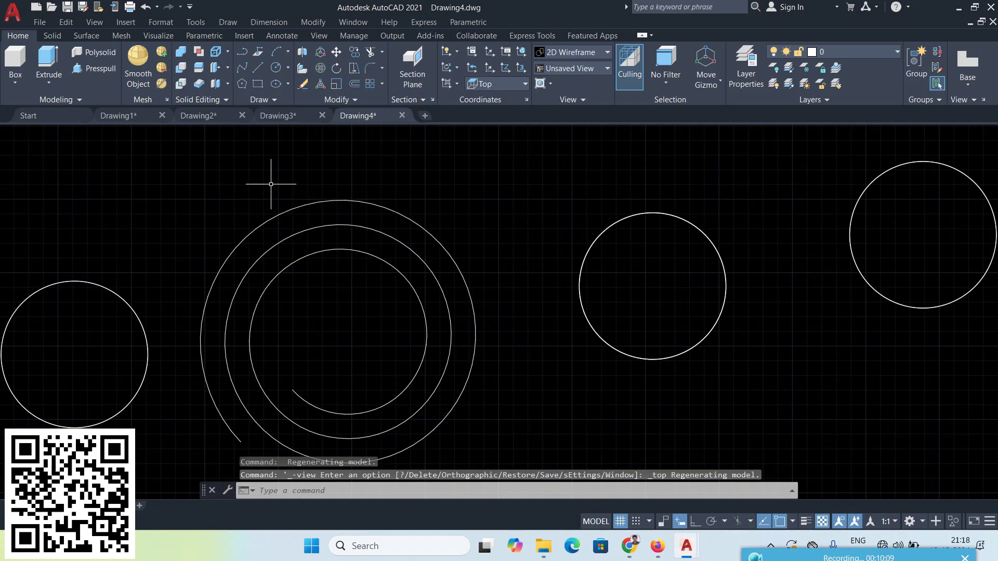
Draw a fifth helix below the fourth with clockwise twist, using the Axis endpoint option for a slanted axis about 224 long
left_click(229, 22)
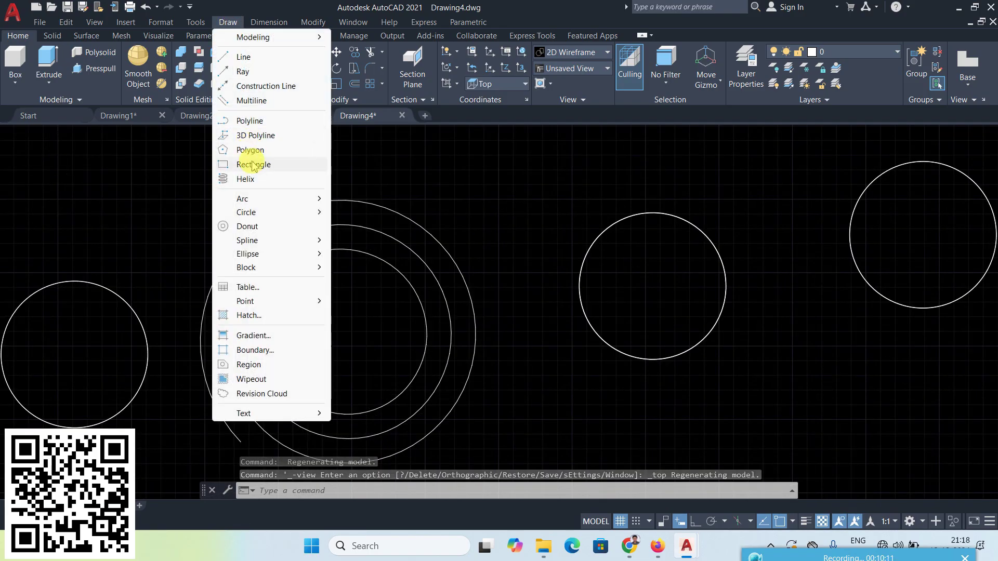
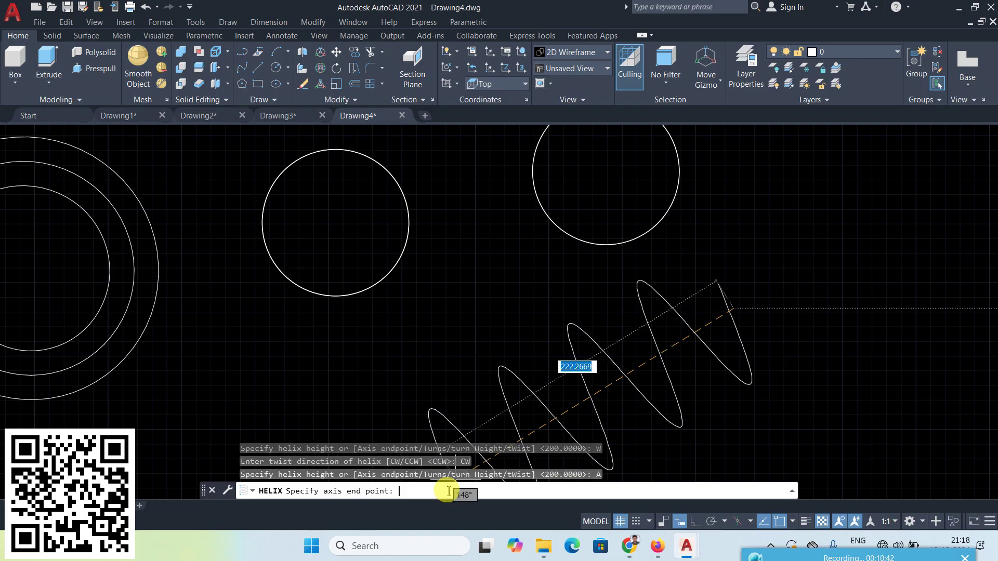
left_click(413, 386)
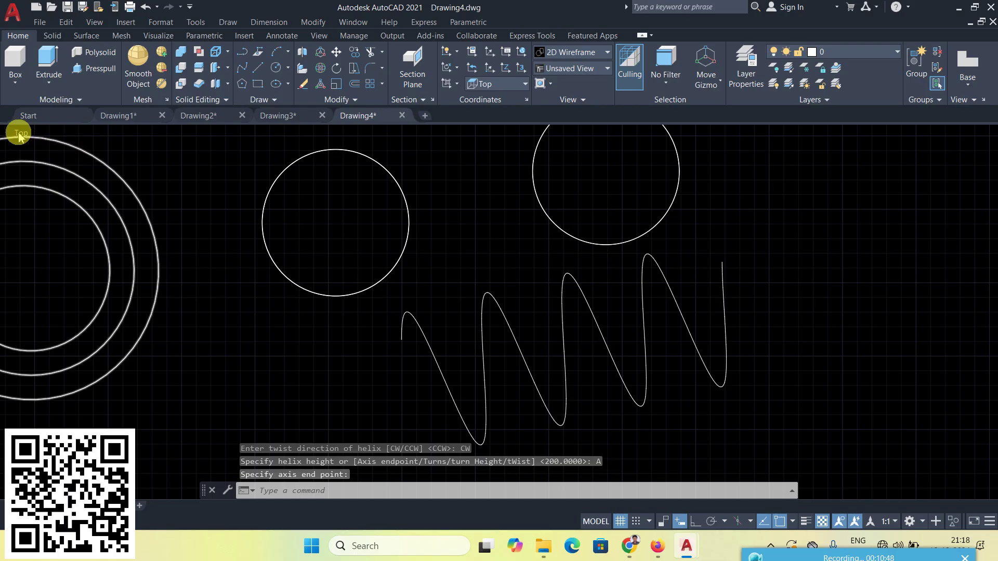
Inspect the slanted helix alongside the others in SW Isometric view, orbit around them and return to the Top view
left_click(19, 134)
left_click(44, 244)
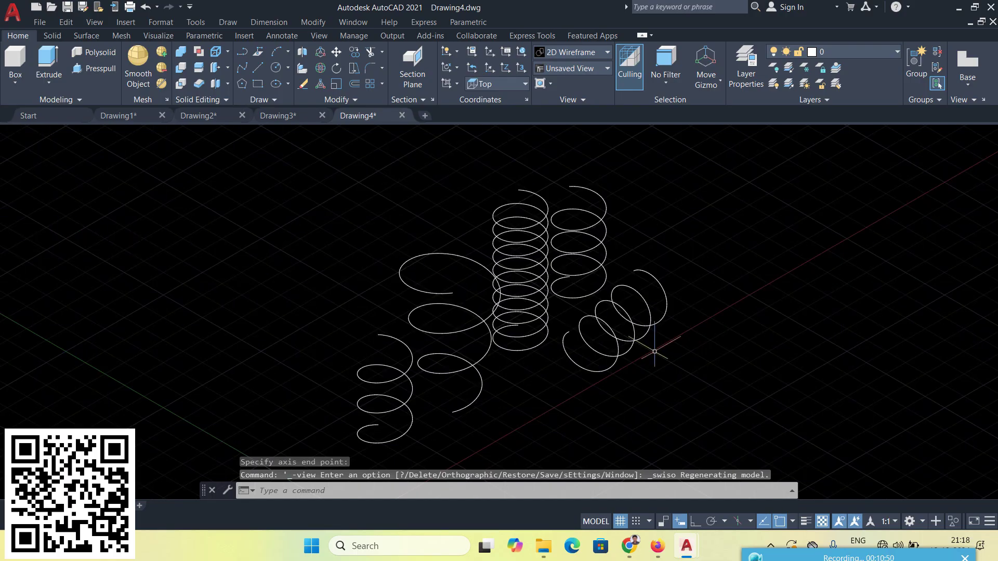
middle_click_drag(595, 349, 550, 346, "shift")
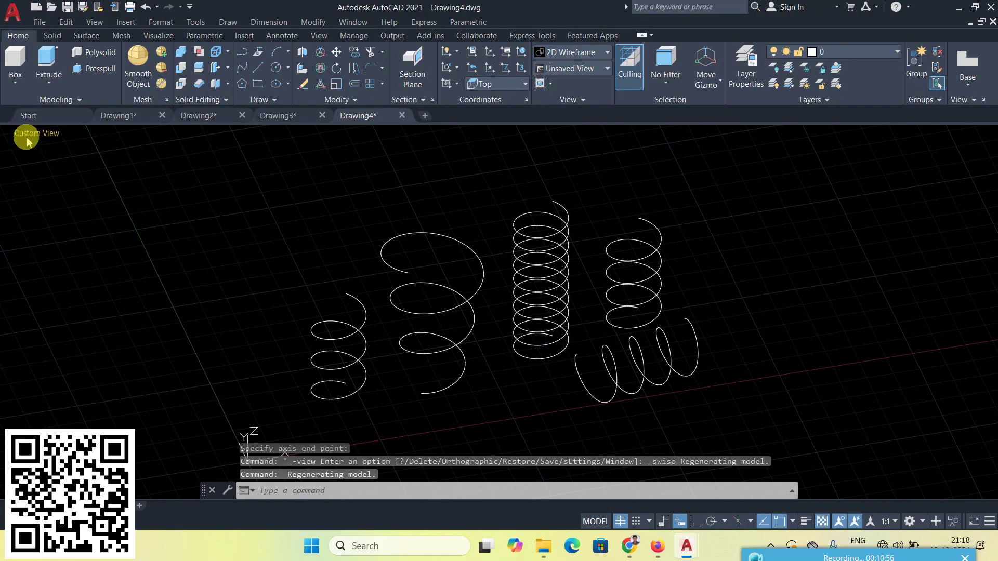
left_click(27, 136)
left_click(41, 163)
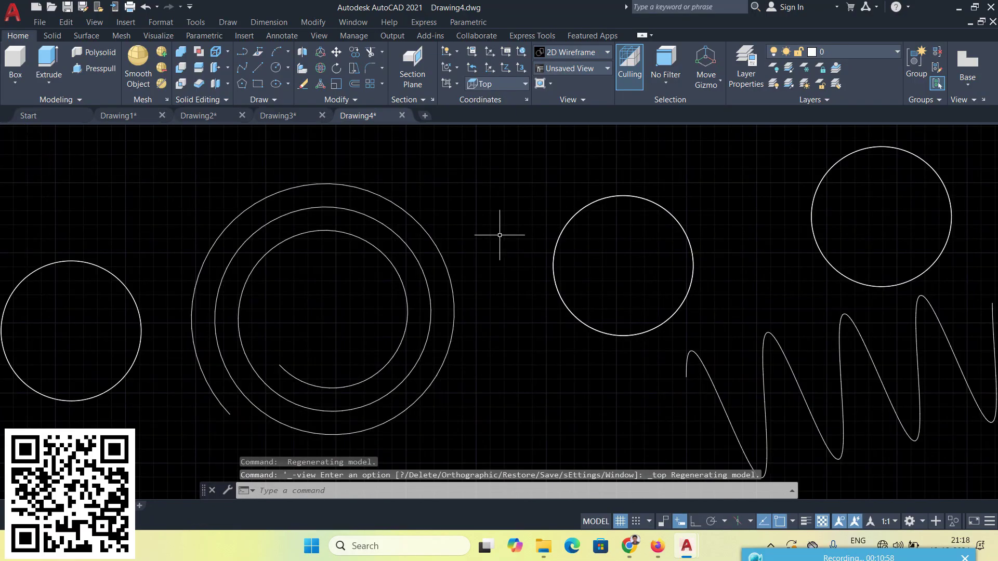
Start a sixth helix in the empty area right of the slanted one with a base radius of 50 and a top radius of 50
scroll(499, 235, "down", 2)
left_click(227, 22)
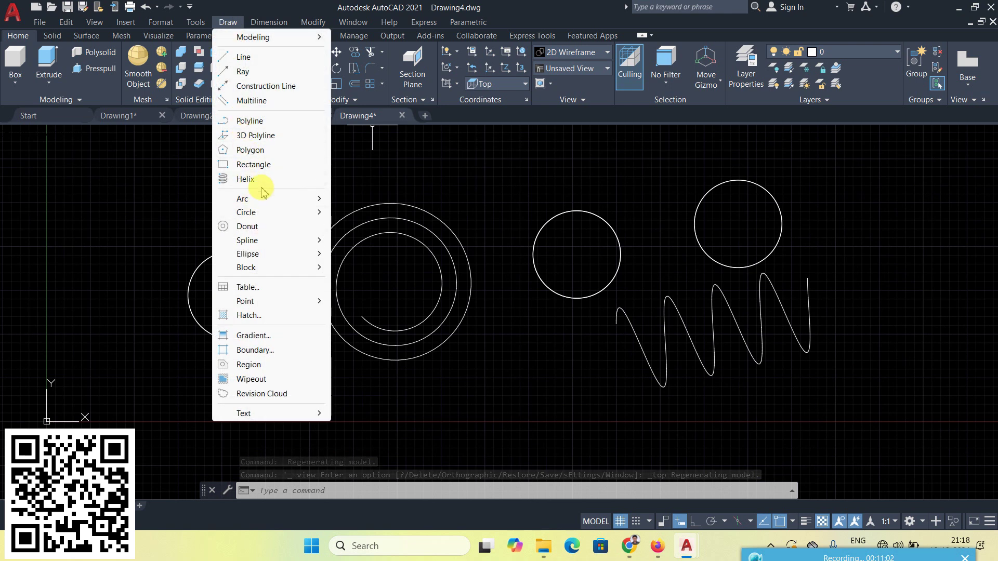
left_click(246, 179)
middle_click_drag(641, 370, 271, 420)
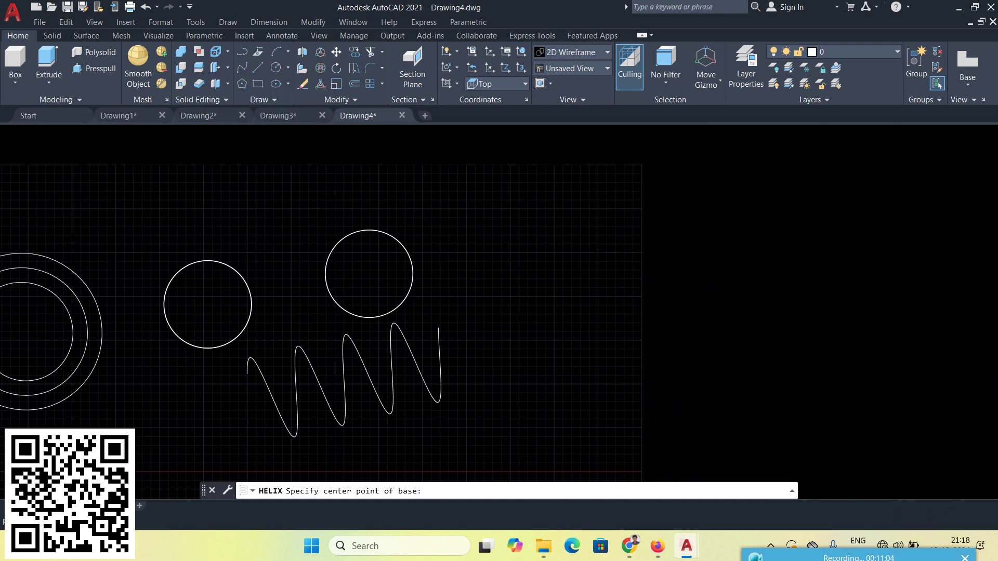
left_click(679, 286)
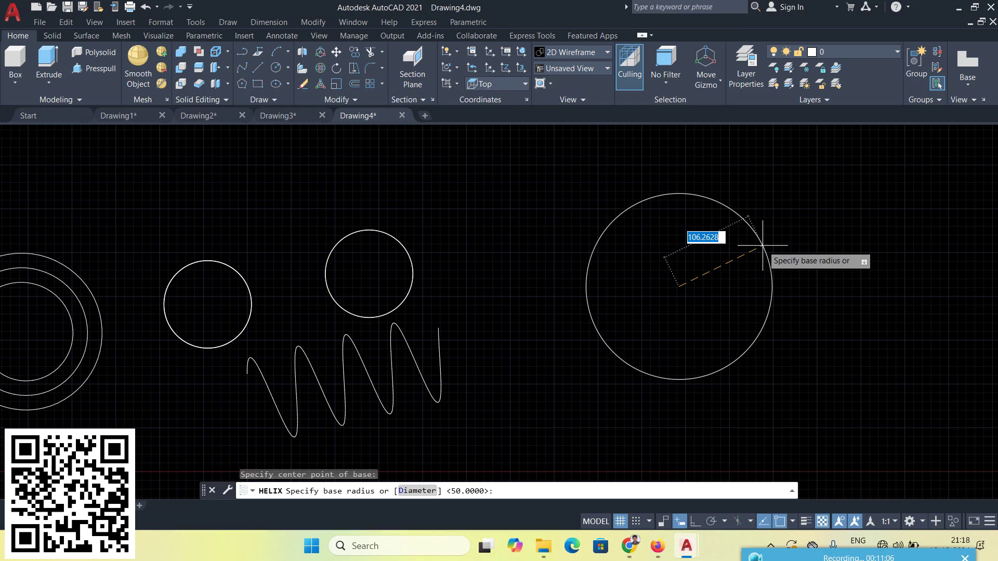
type("50")
key("Return")
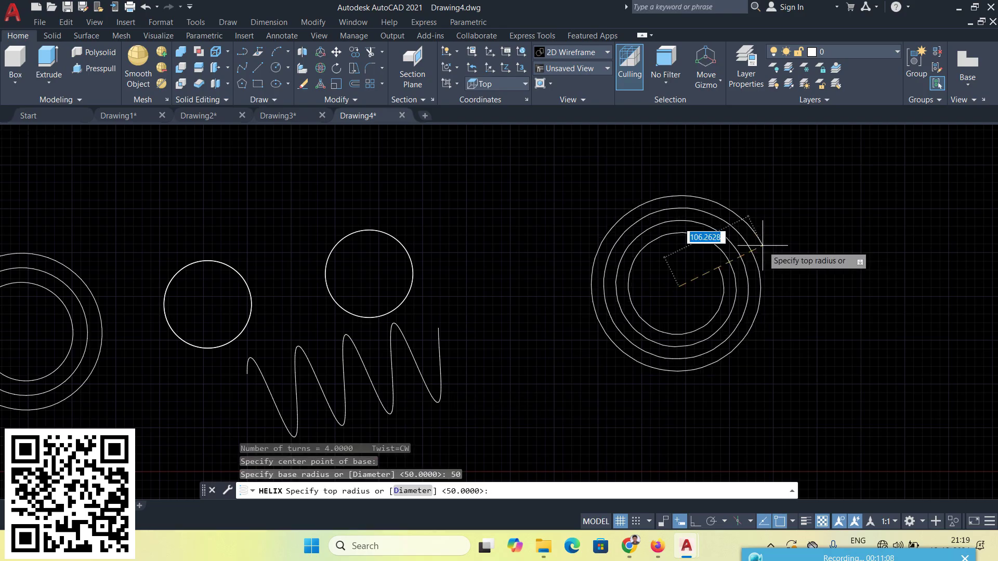
type("50")
key("Return")
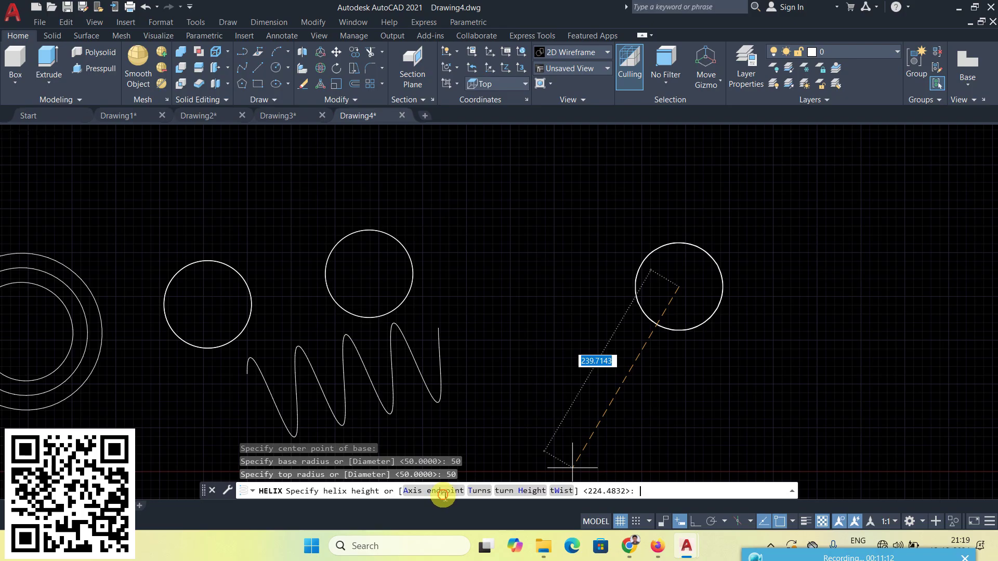
Complete the sixth helix with the Axis endpoint option, turning Ortho on and setting a horizontal axis 400 long to the right
left_click(443, 491)
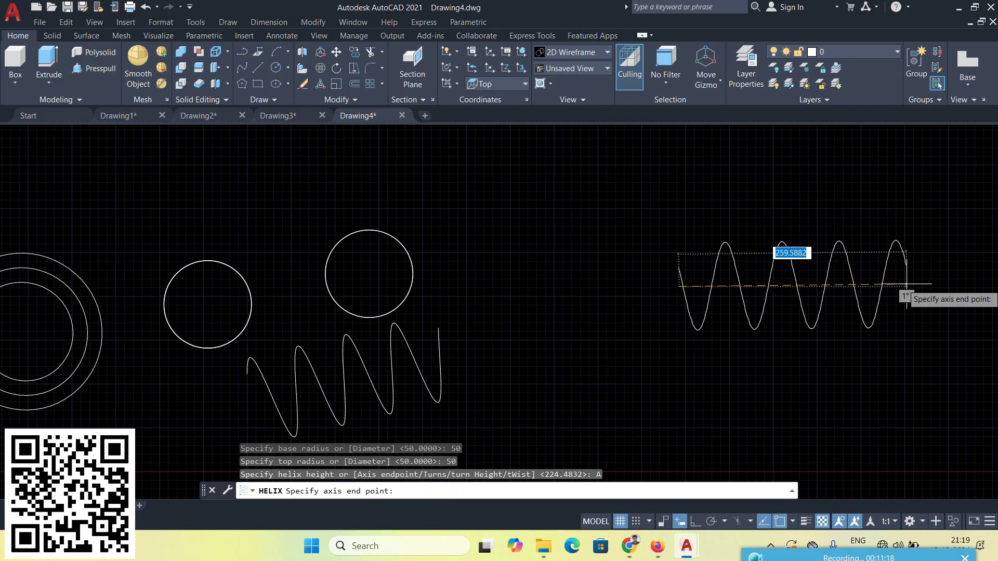
left_click(695, 522)
middle_click_drag(896, 286, 786, 286)
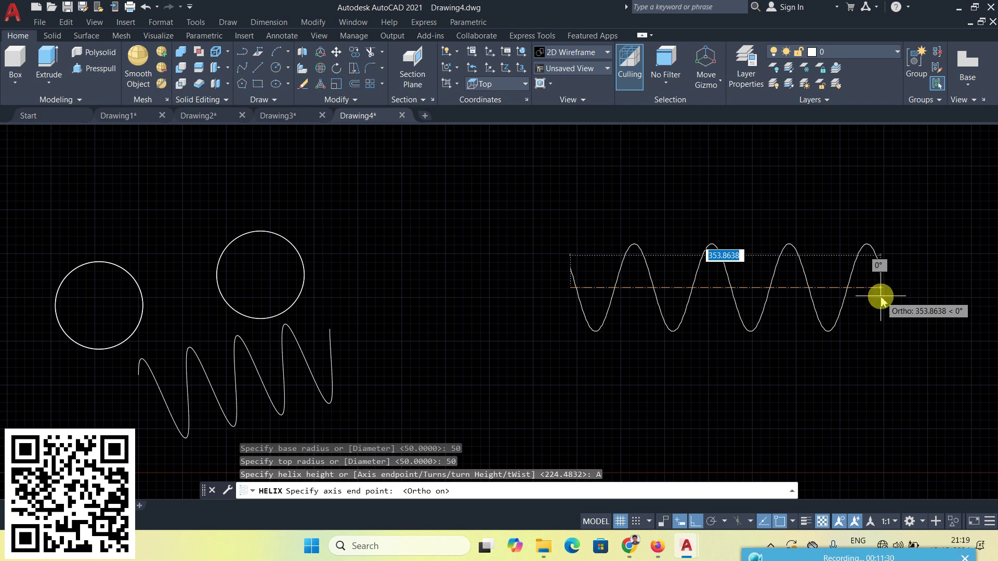
key("Return")
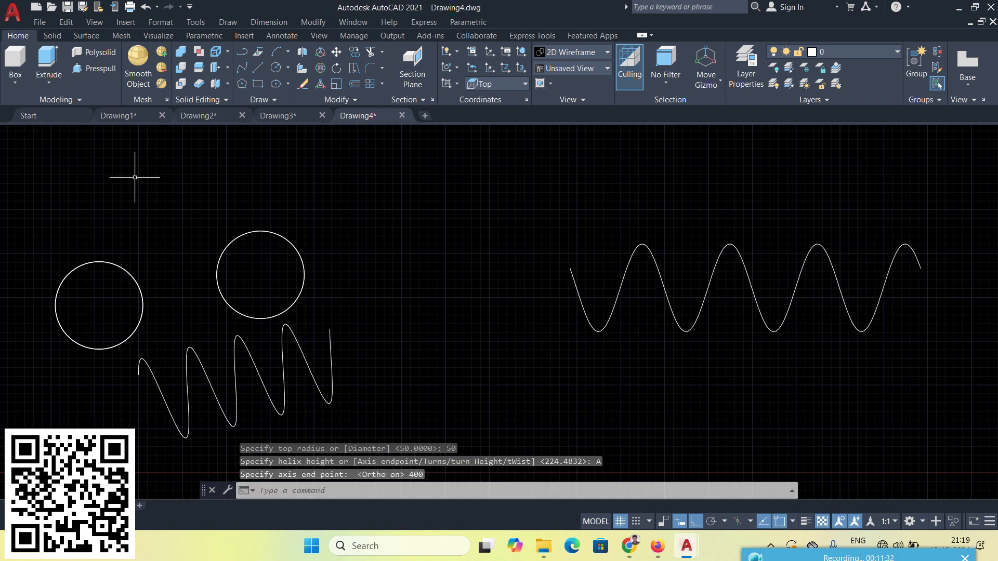
Inspect the horizontal helix in 3D from the SW Isometric view, orbit around the drawing and return to the Top view
left_click(19, 136)
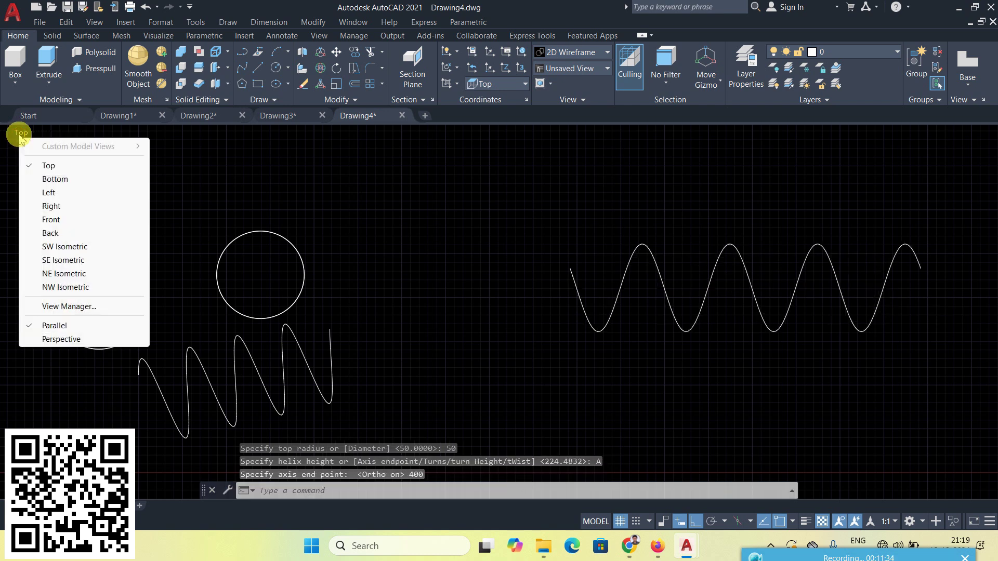
left_click(55, 246)
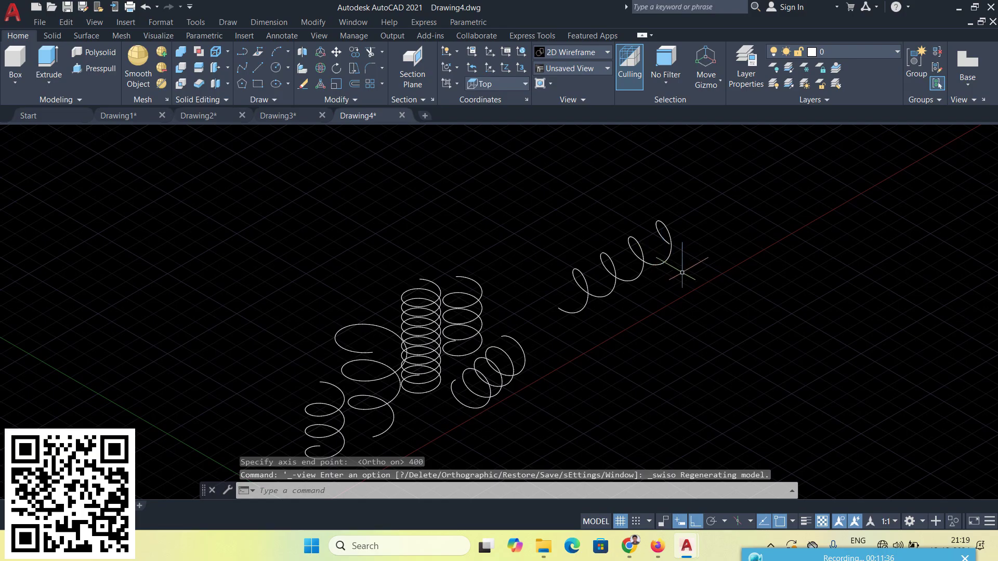
mouse_move(682, 275)
middle_mouse_down("shift")
mouse_move(535, 282)
mouse_move(597, 243)
mouse_move(687, 274)
middle_mouse_up("shift")
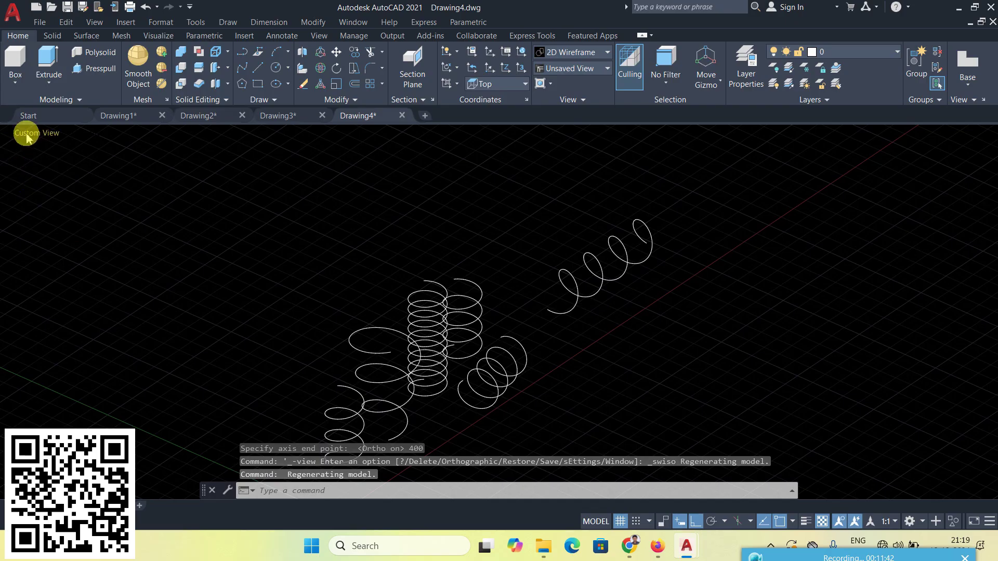
left_click(29, 137)
left_click(48, 157)
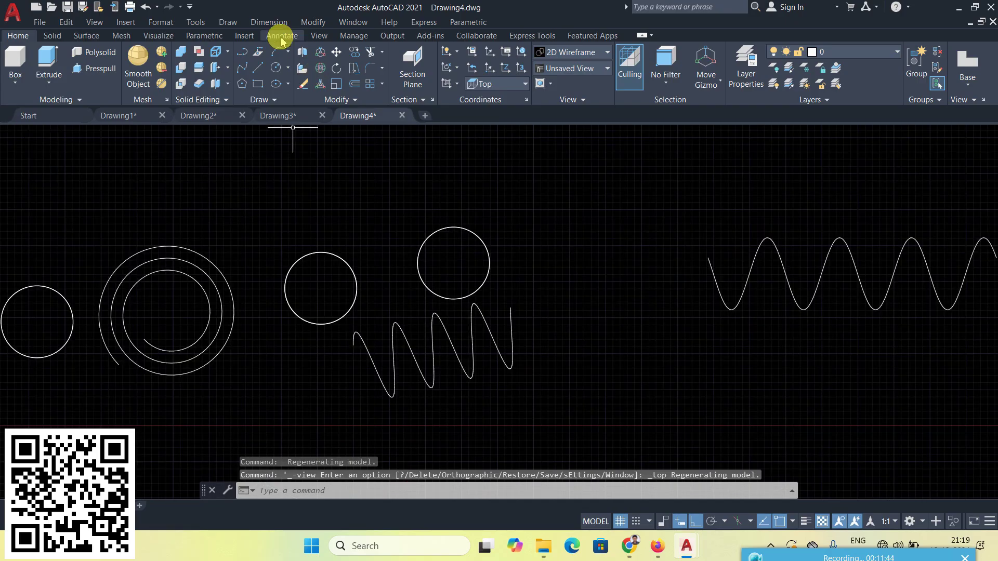
Draw a shallow, upward-bulging three-point arc in the empty area above the helices, turning Ortho off to place its second point freely
left_click(229, 22)
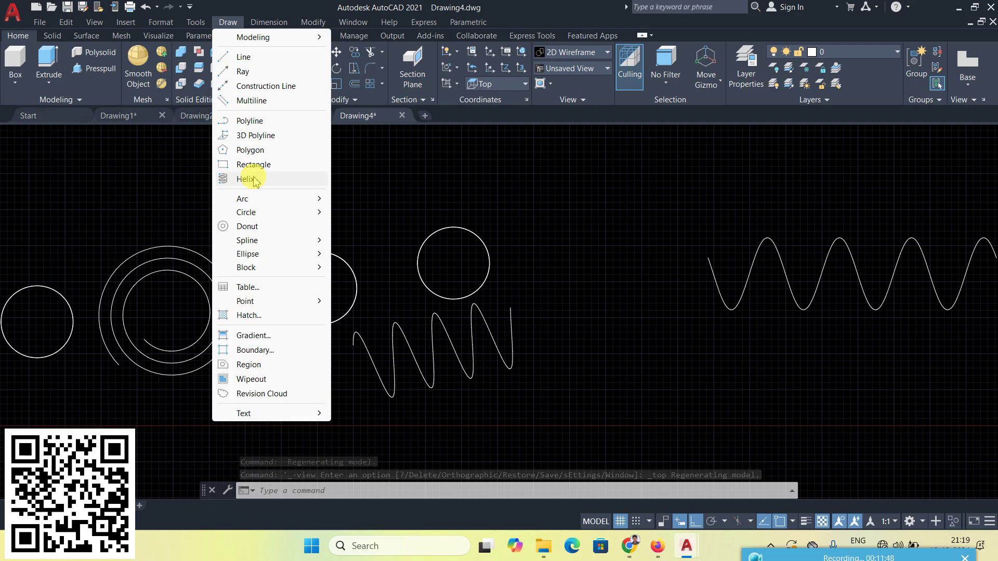
mouse_move(256, 204)
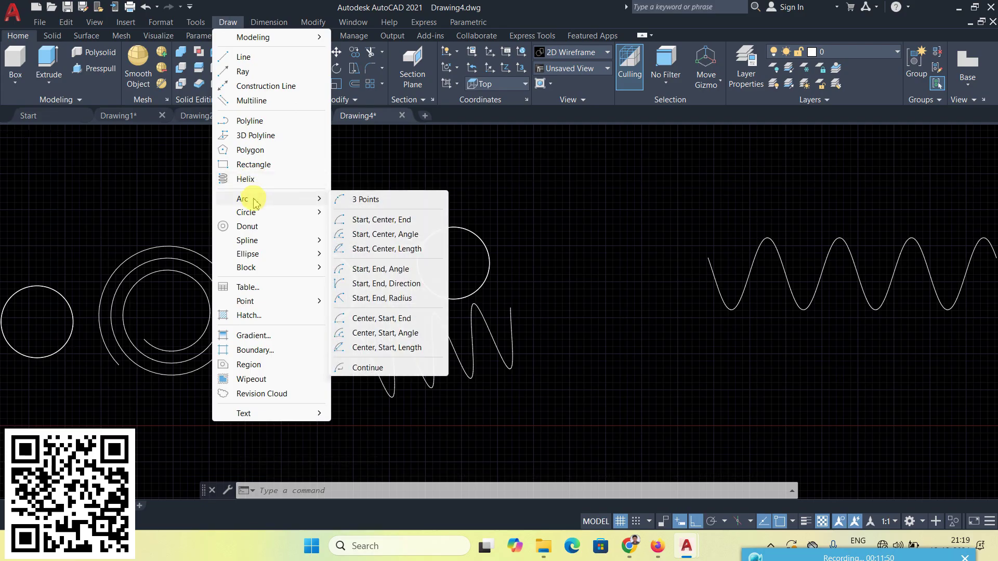
left_click(355, 203)
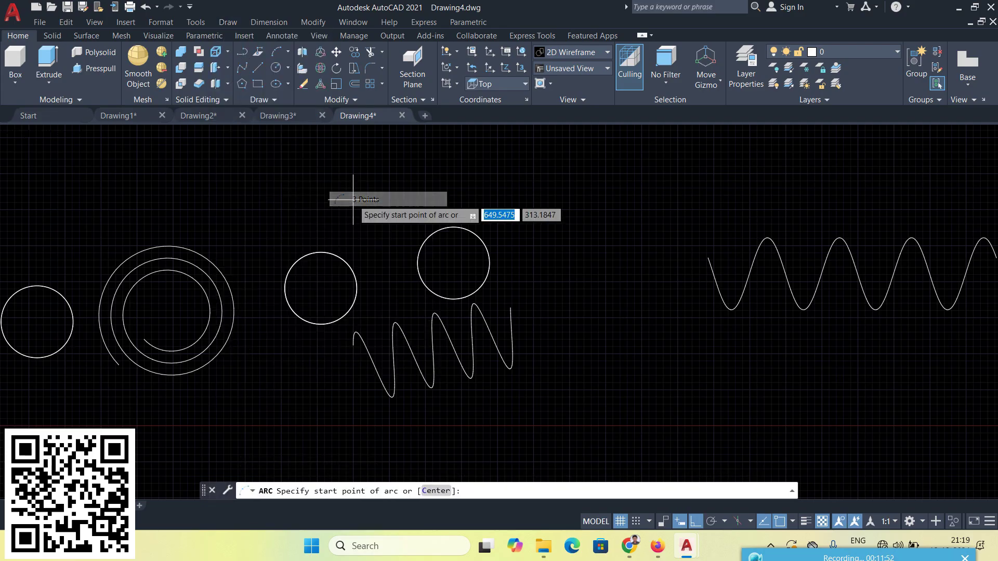
mouse_move(364, 198)
middle_mouse_down()
mouse_move(364, 285)
mouse_move(330, 312)
middle_mouse_up()
left_click(267, 214)
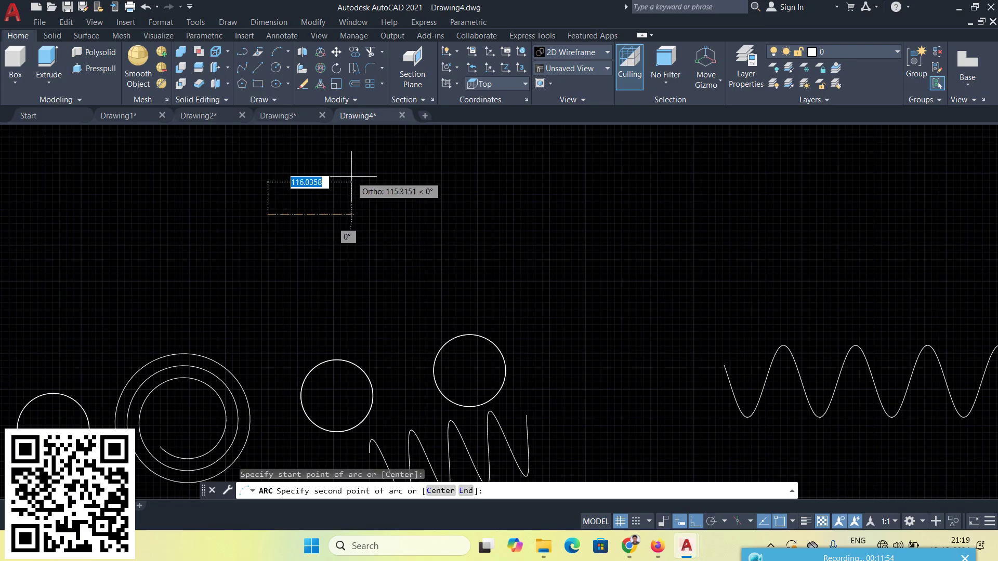
left_click(697, 522)
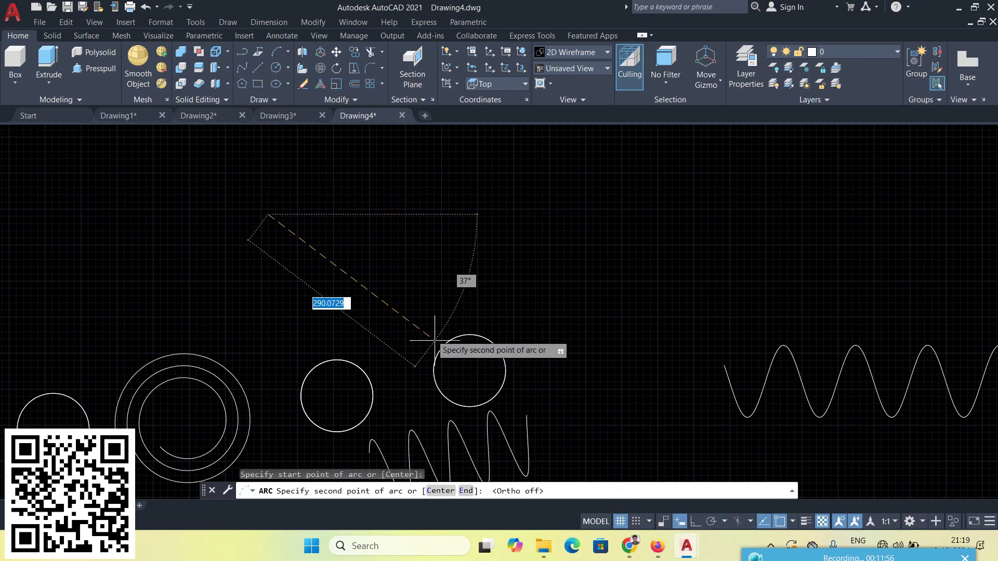
left_click(378, 169)
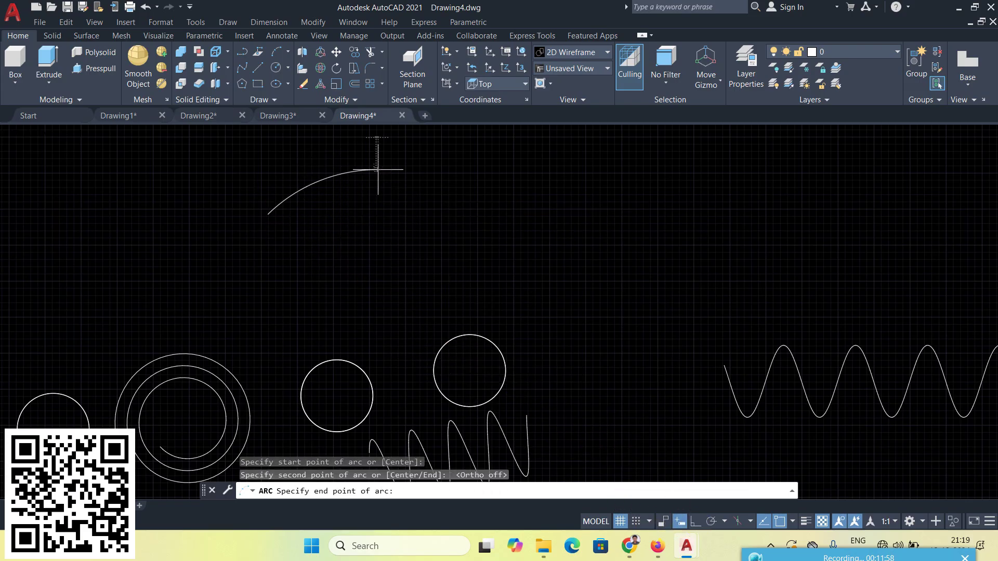
left_click(482, 185)
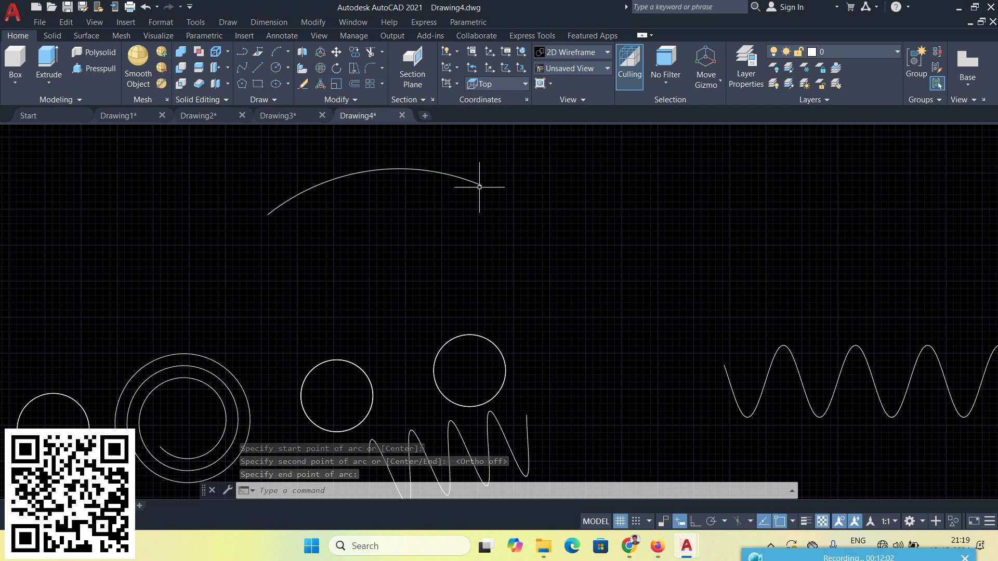
Draw a downward-bulging arc right of the three-point arc with the Start, Center, End method, its center about 174 from the start
left_click(229, 23)
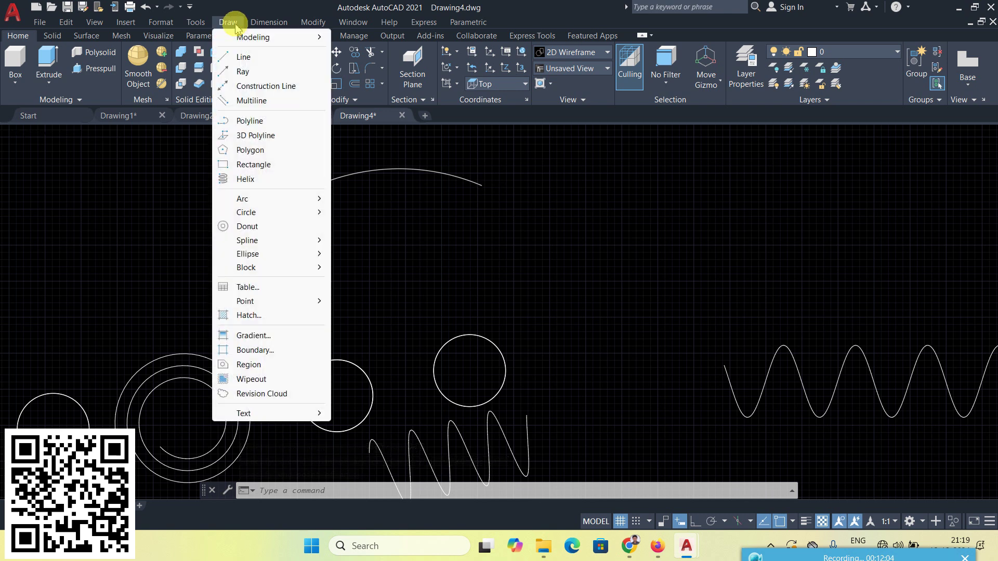
mouse_move(288, 201)
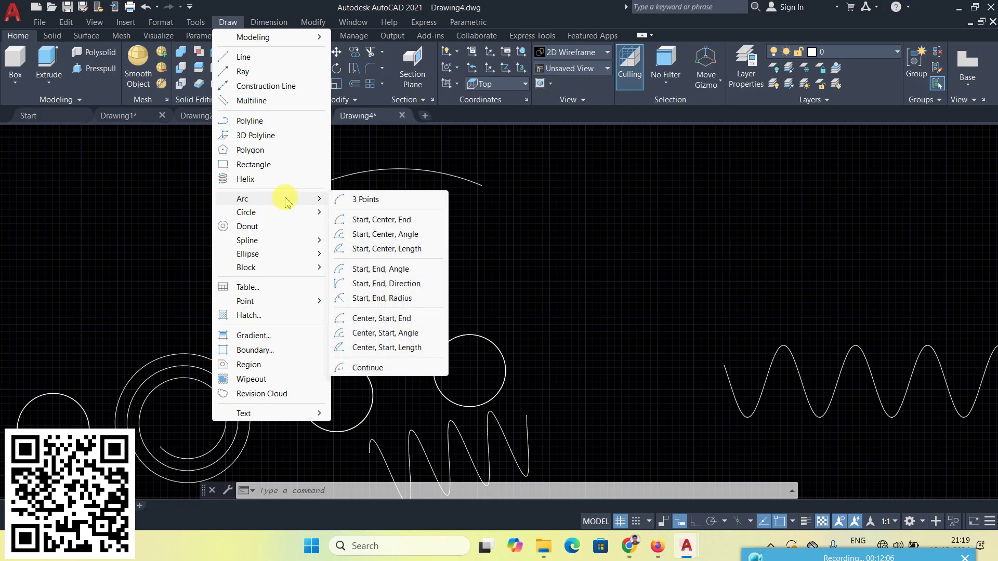
left_click(364, 225)
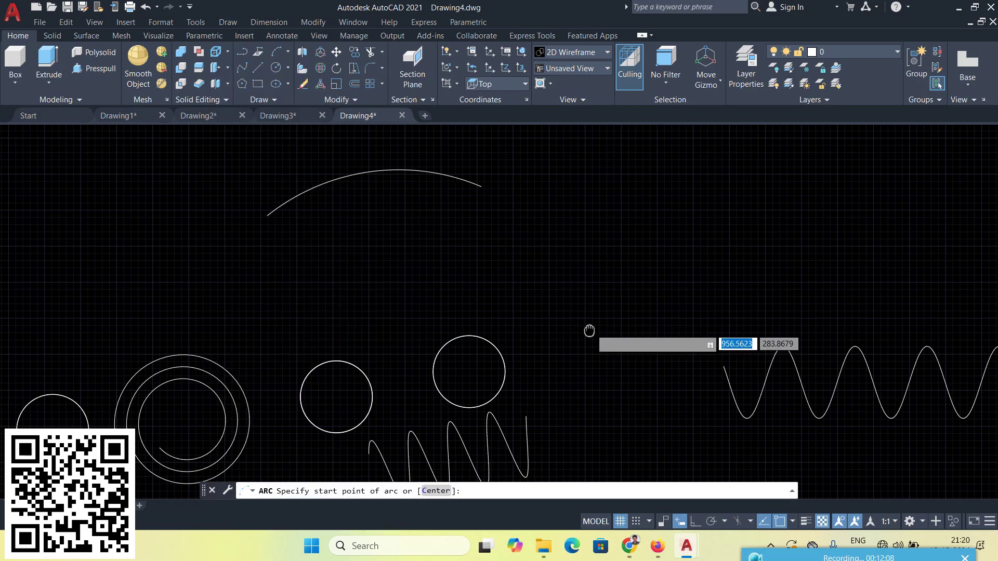
middle_click_drag(583, 238, 426, 266)
left_click(431, 254)
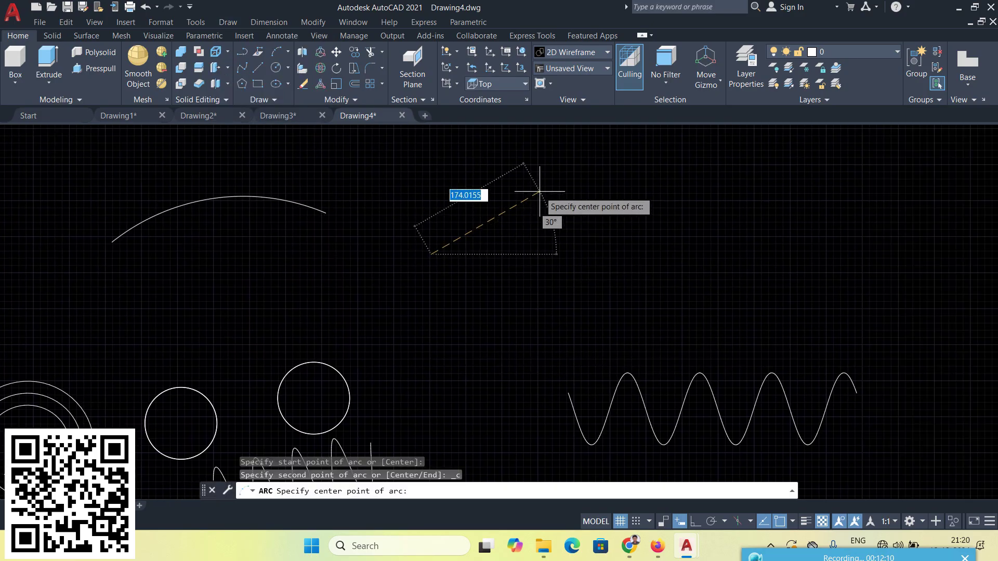
left_click(540, 193)
left_click(566, 317)
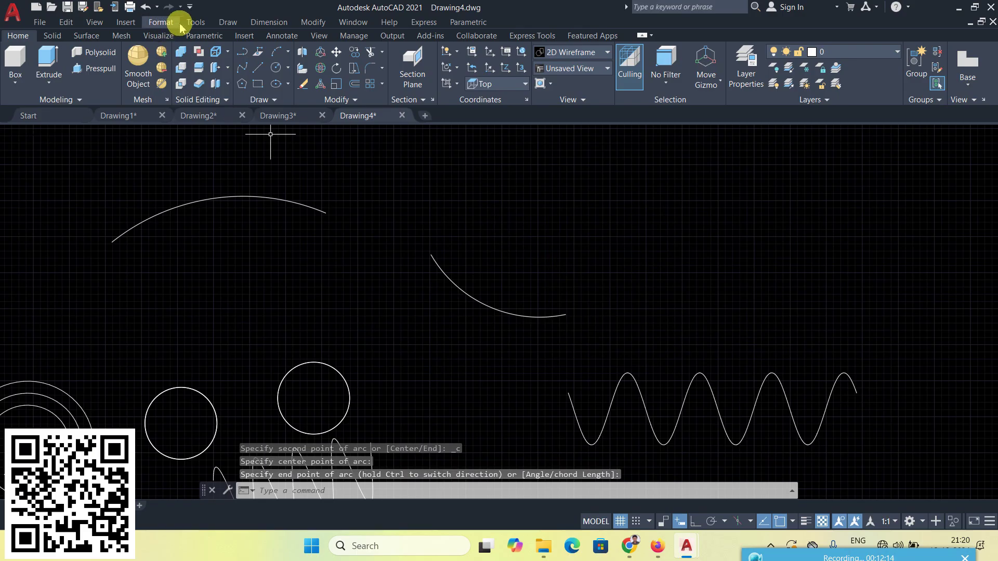
Draw a large bowl-shaped arc right of the previous one with the Start, Center, Angle method, picking the included angle freehand
left_click(228, 21)
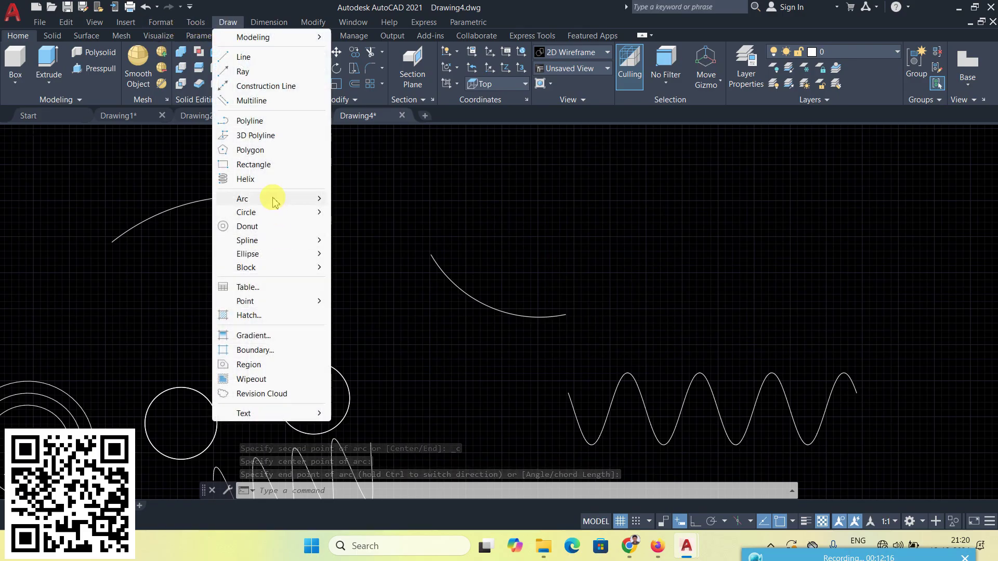
mouse_move(275, 203)
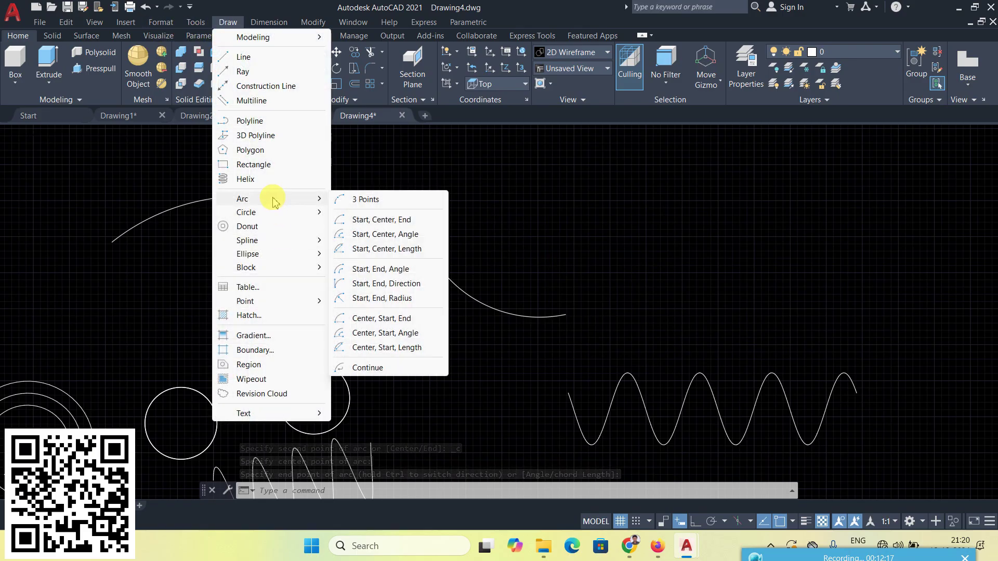
left_click(370, 237)
middle_click_drag(736, 318, 512, 351)
left_click(462, 255)
left_click(571, 207)
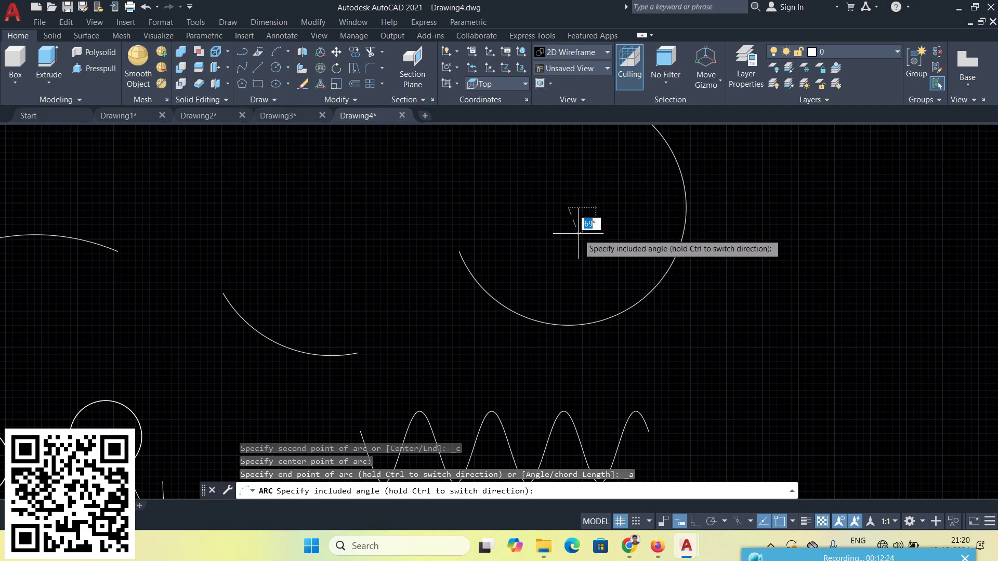
left_click(503, 188)
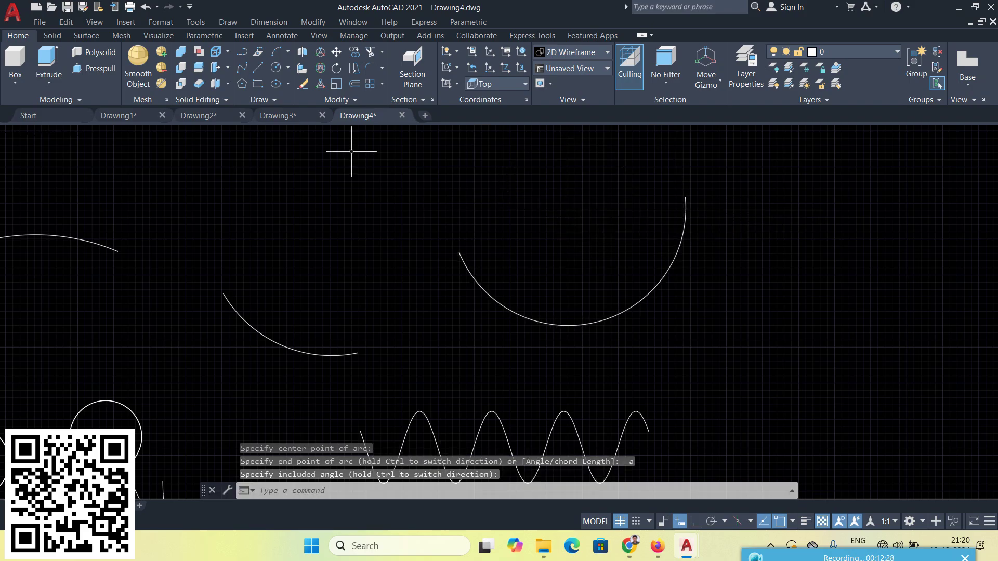
Draw a small arc of about 86 radius right of the bowl-shaped arc with Start, Center, Length, picking the chord length freehand
left_click(229, 22)
mouse_move(249, 213)
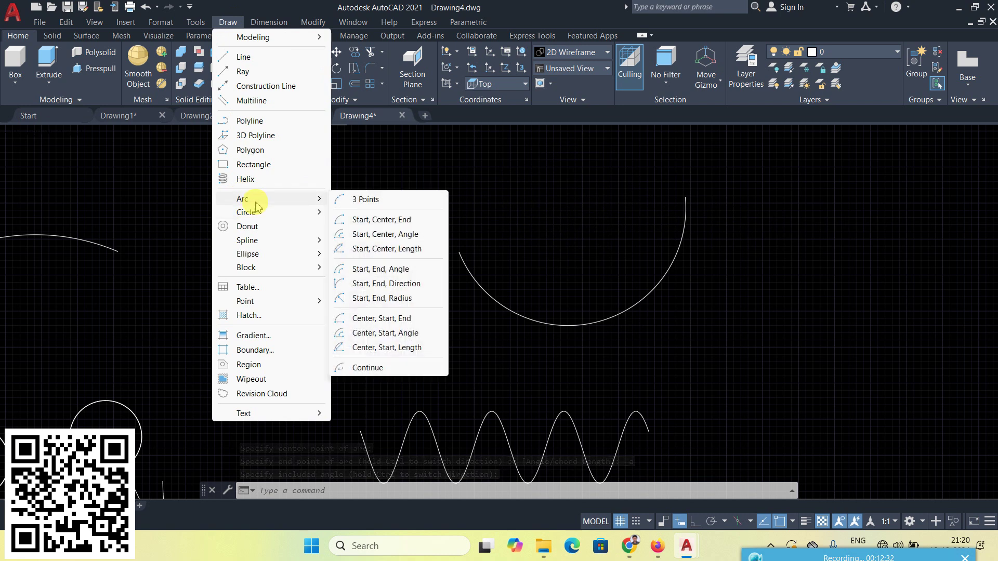
left_click(389, 249)
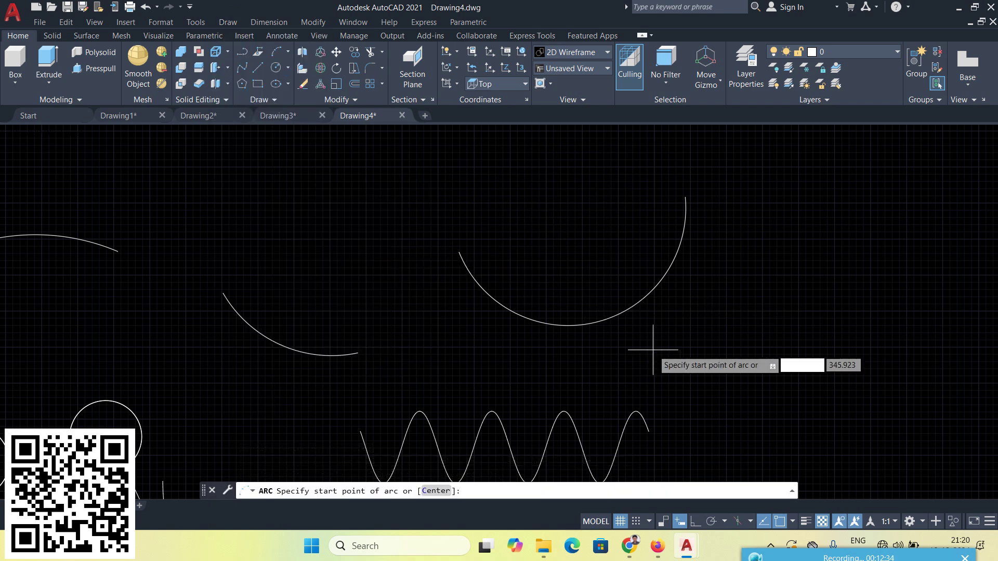
middle_click_drag(664, 361, 407, 375)
left_click(598, 249)
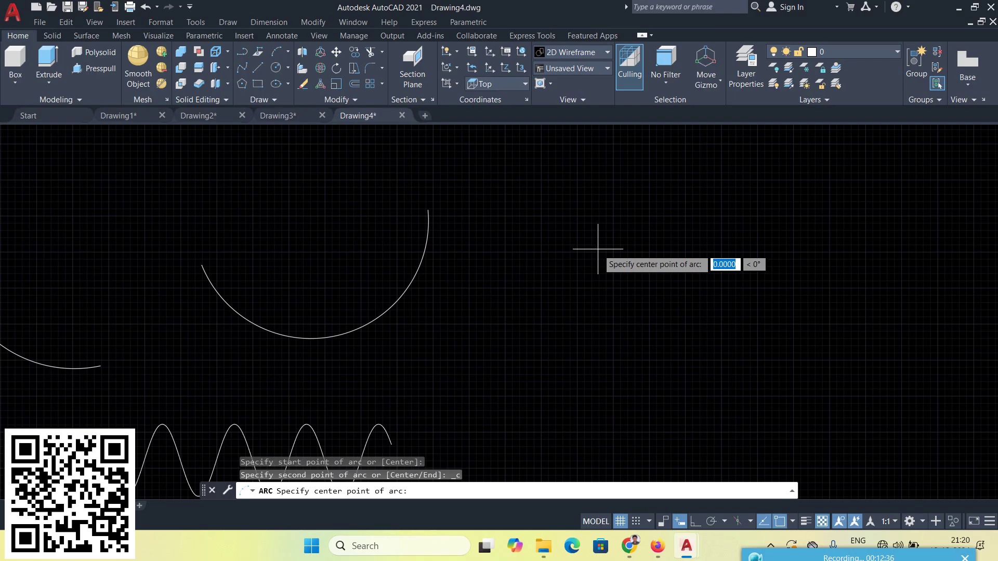
left_click(647, 219)
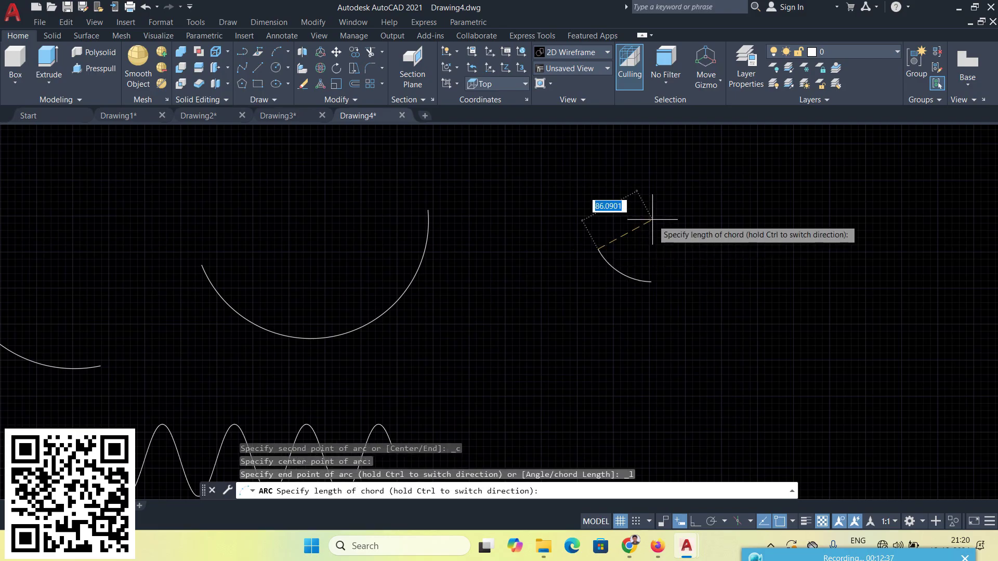
left_click(686, 271)
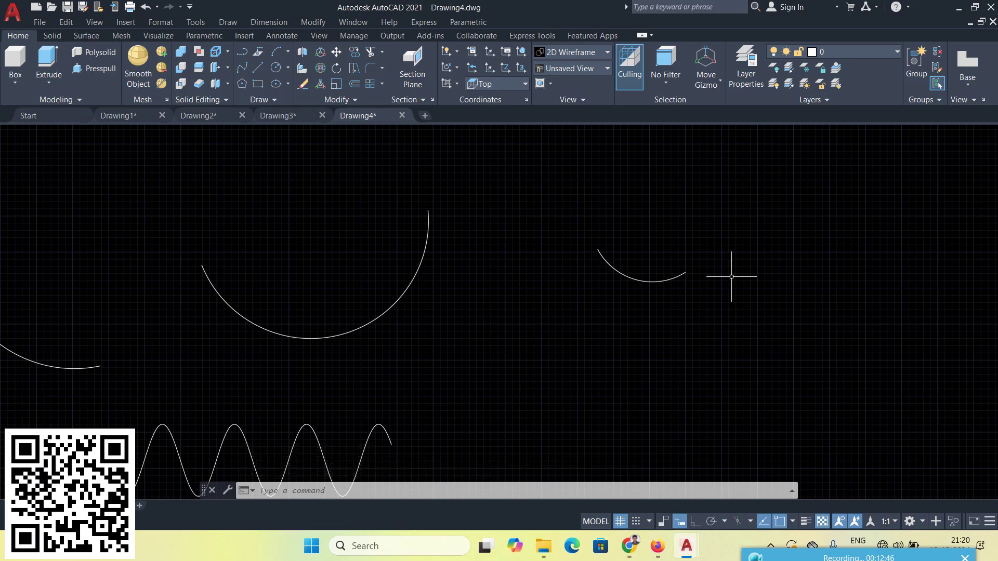
Draw an arc rising to the right beyond the small chord-length arc with Start, End, Angle, picking the included angle freehand
left_click(228, 22)
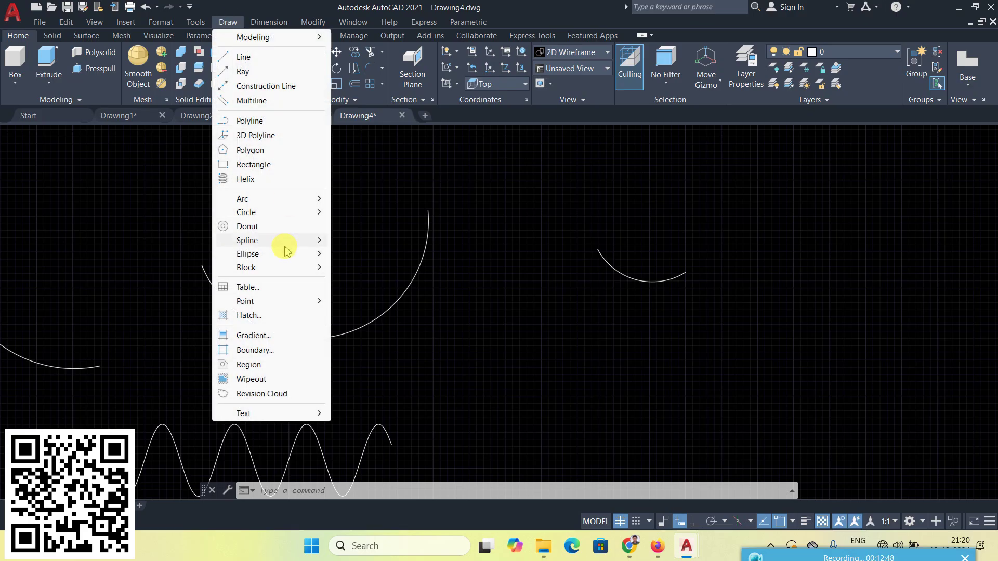
mouse_move(277, 253)
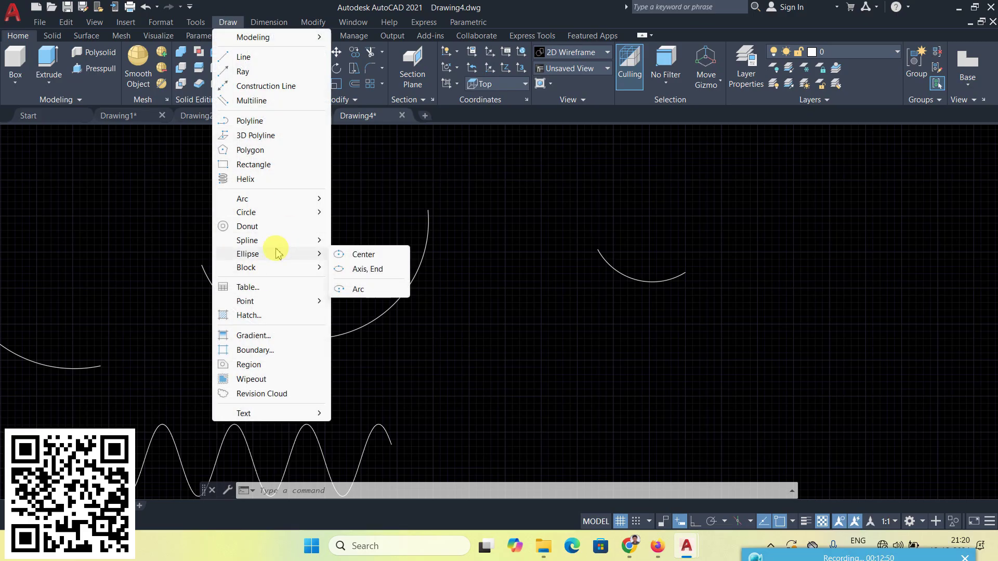
mouse_move(289, 203)
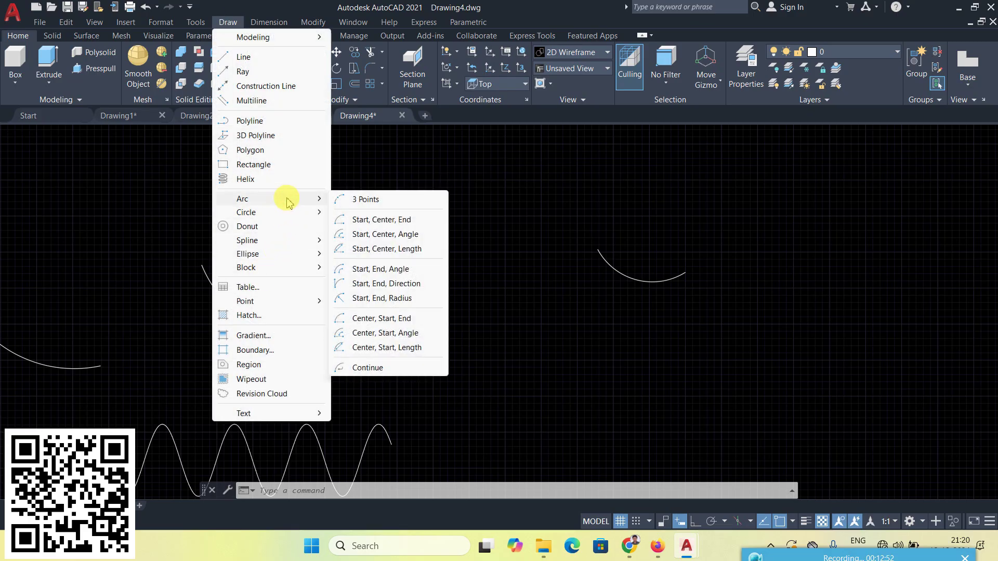
left_click(399, 274)
scroll(542, 363, "up", 2)
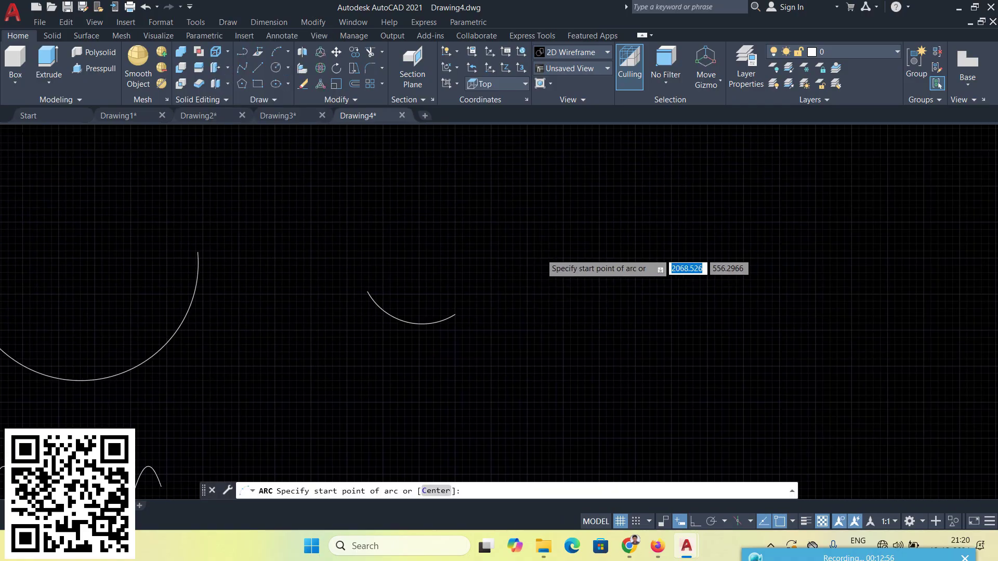
left_click(541, 253)
left_click(645, 216)
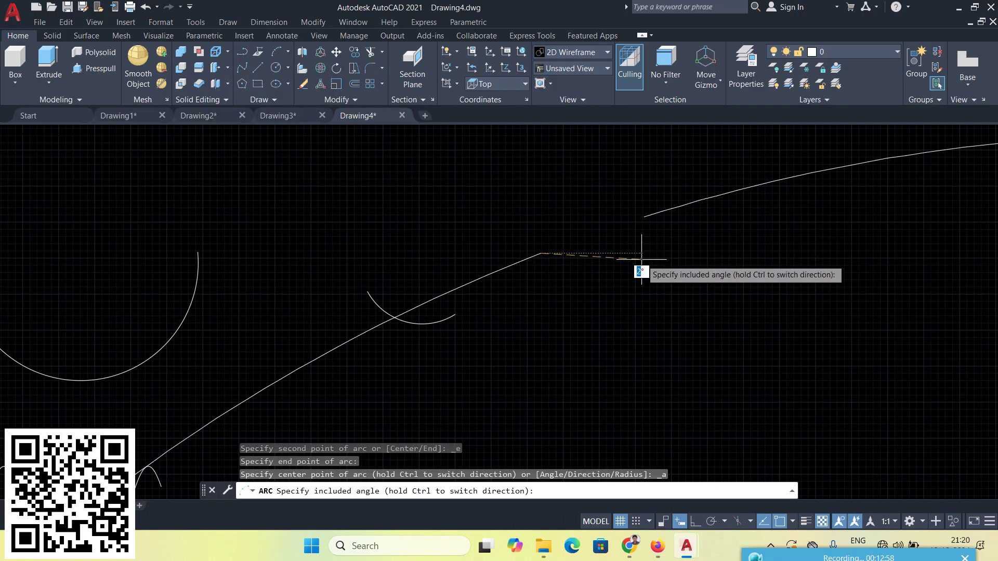
left_click(582, 172)
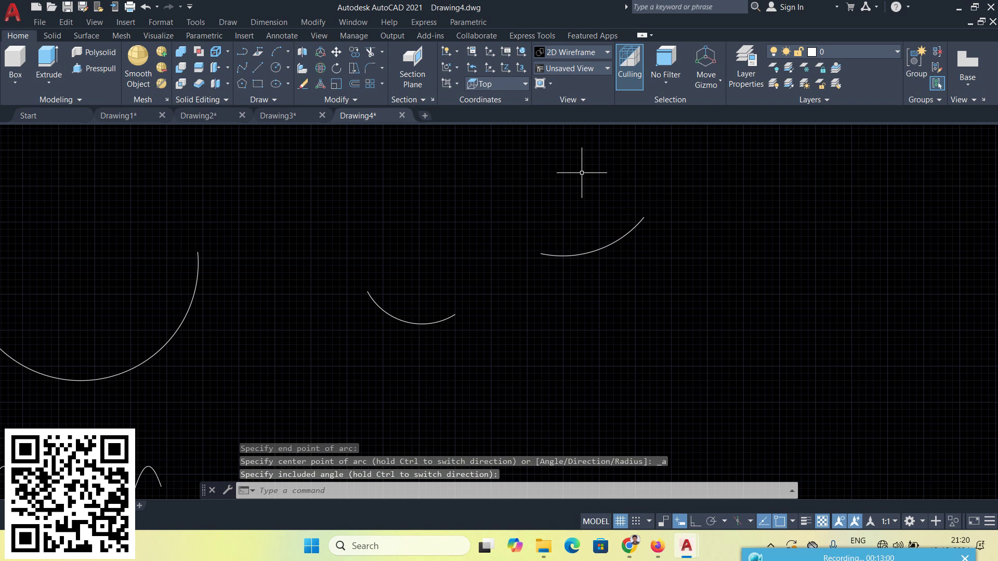
Draw a small right-bulging arc right of the last one with Start, End, Direction, picking a slightly downward tangent direction at its start
left_click(229, 22)
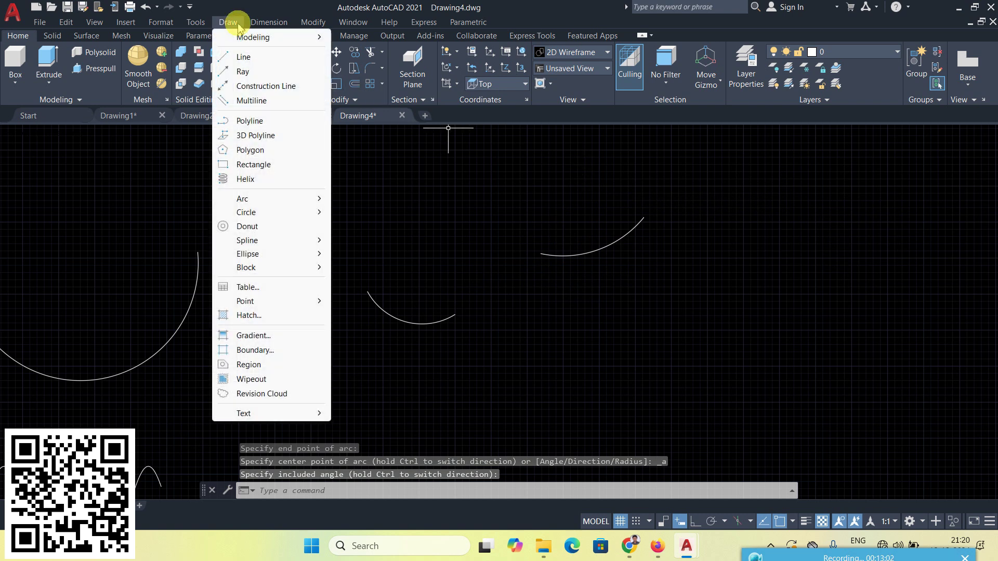
mouse_move(261, 214)
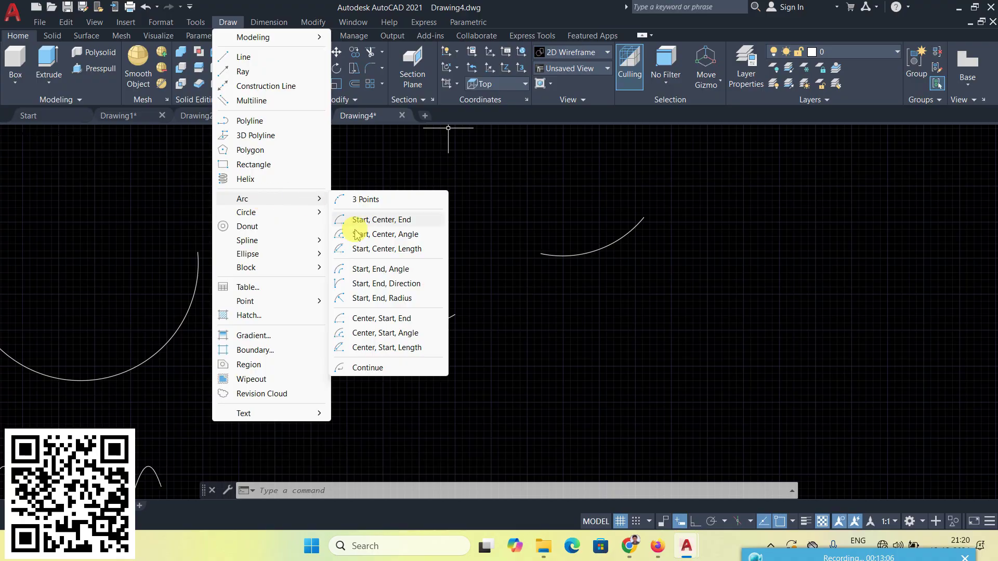
left_click(387, 285)
mouse_move(614, 357)
middle_mouse_down()
mouse_move(605, 383)
mouse_move(357, 323)
middle_mouse_up()
left_click(472, 261)
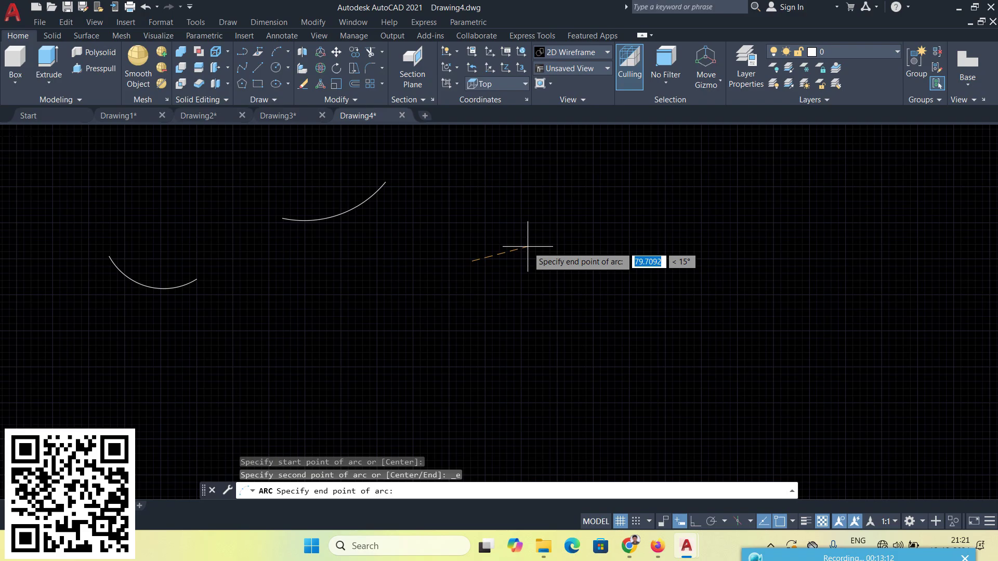
left_click(514, 223)
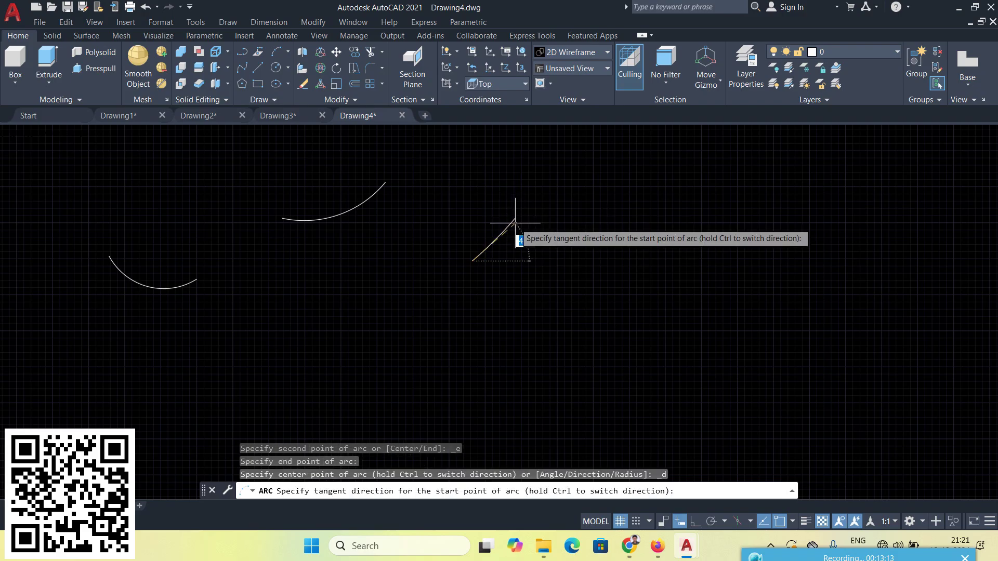
left_click(541, 276)
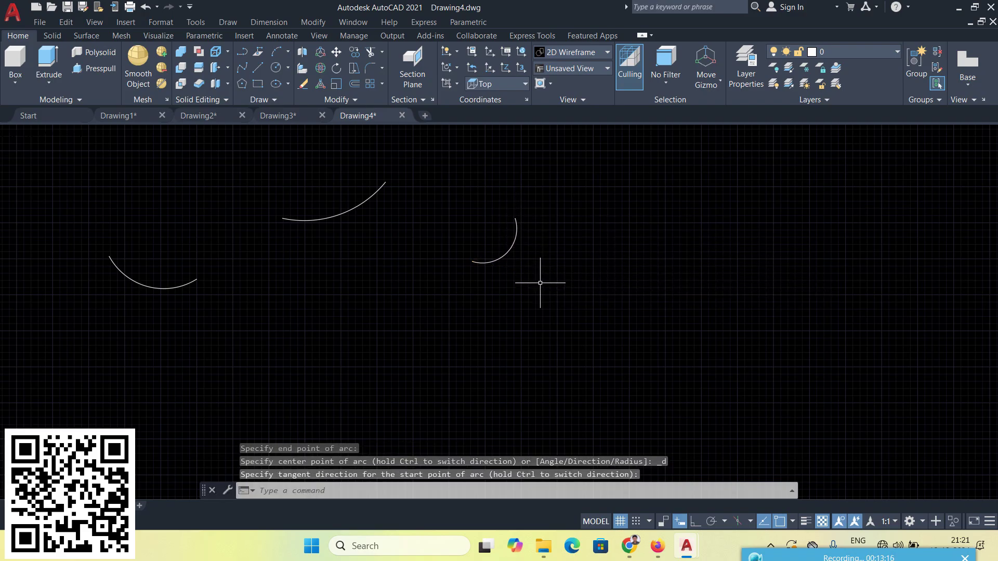
Draw a right-bulging arc right of the last one with the Start, End, Radius method, picking the radius freehand
left_click(240, 24)
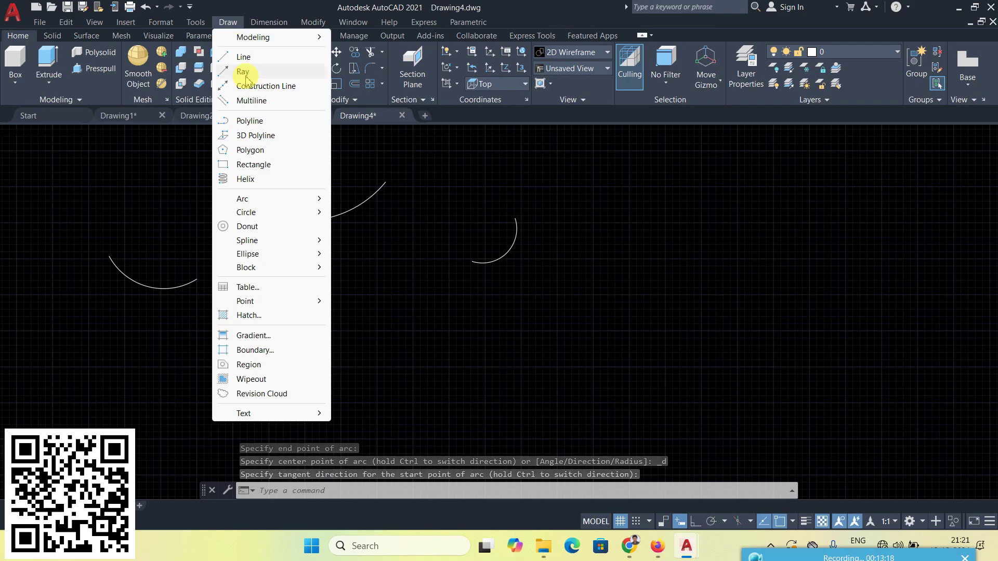
mouse_move(274, 215)
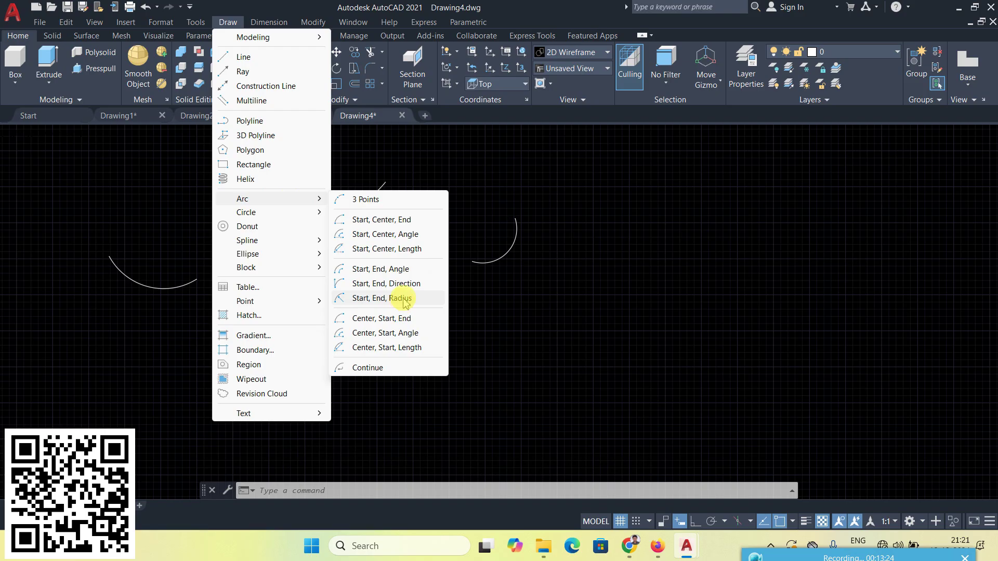
left_click(405, 302)
left_click(591, 275)
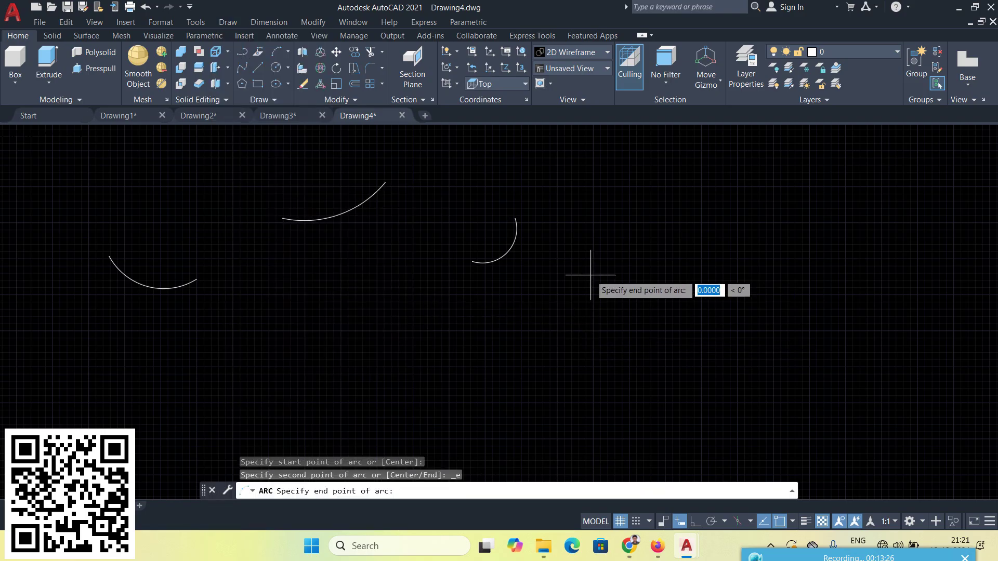
left_click(639, 227)
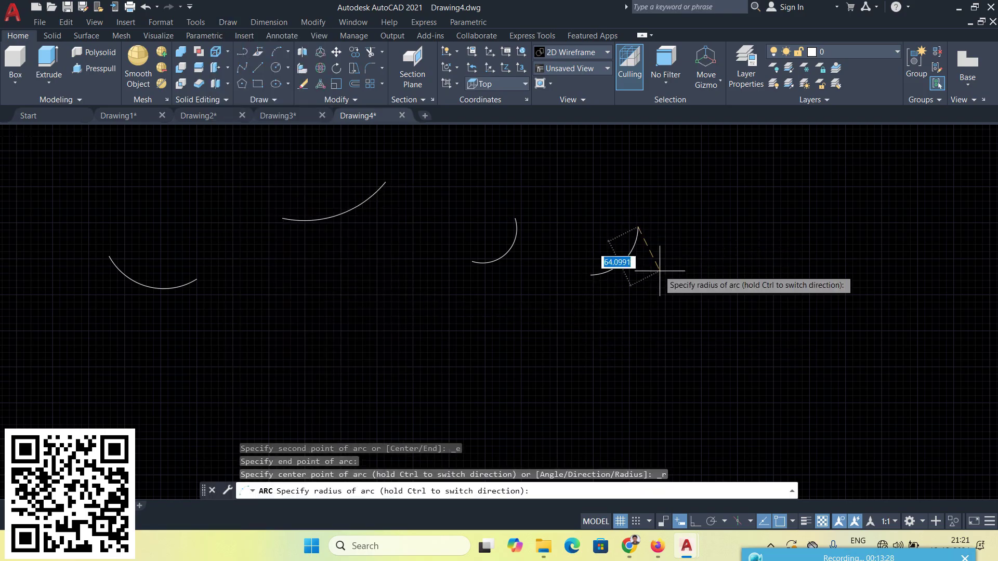
left_click(643, 266)
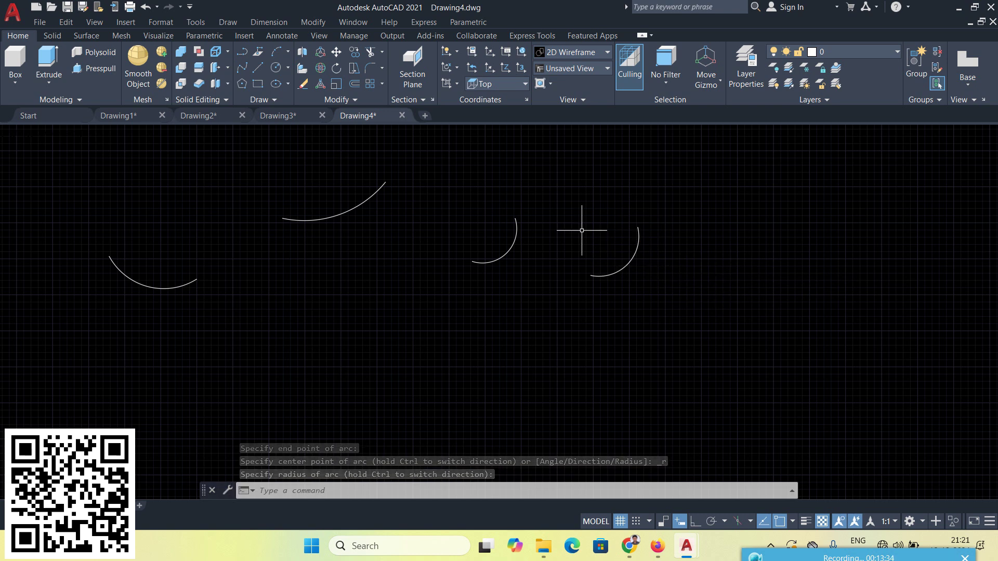
Draw a large, nearly full-circle arc open to the right below the existing arcs with the Center, Start, End method
left_click(227, 22)
mouse_move(269, 200)
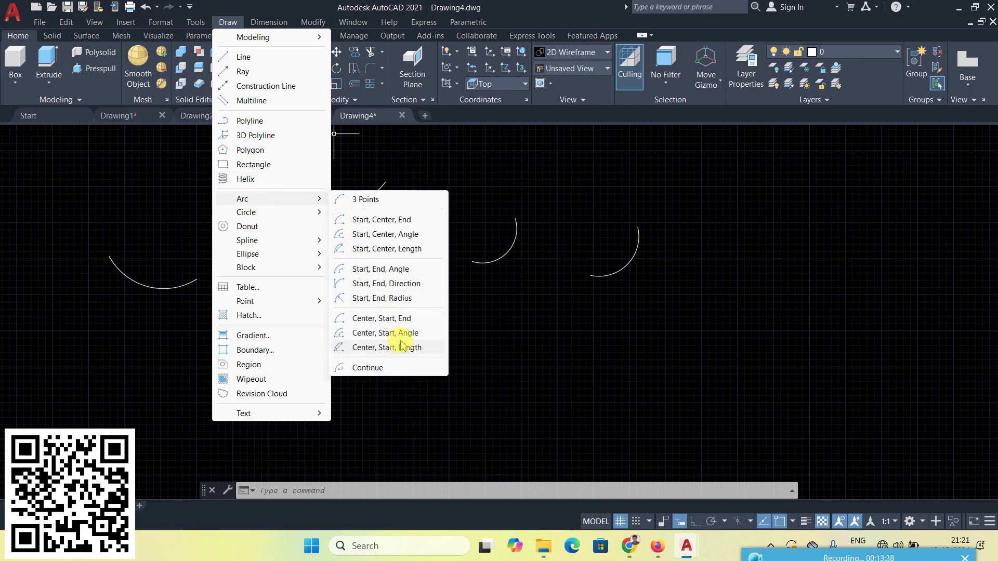
left_click(402, 320)
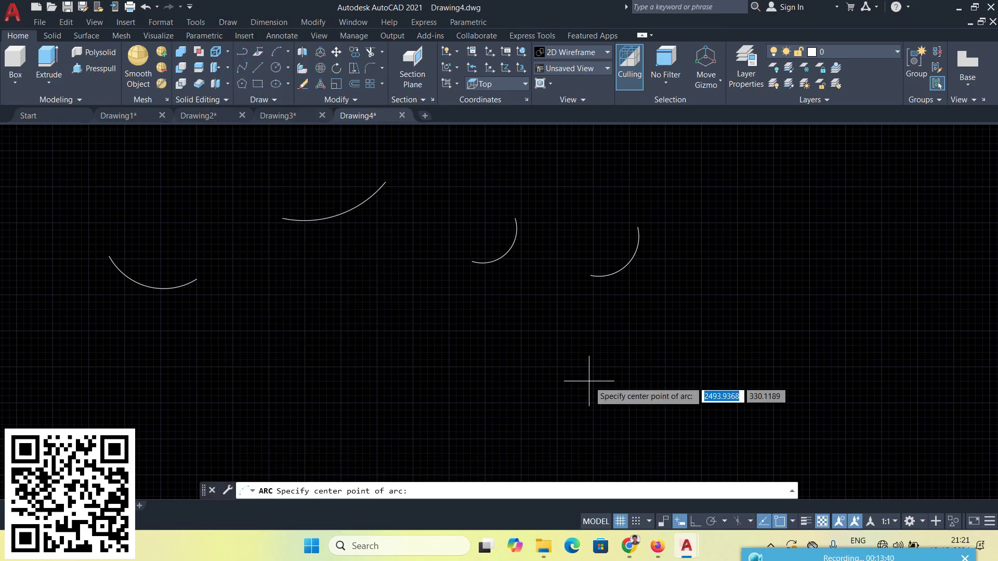
middle_click_drag(590, 379, 567, 327)
left_click(355, 296)
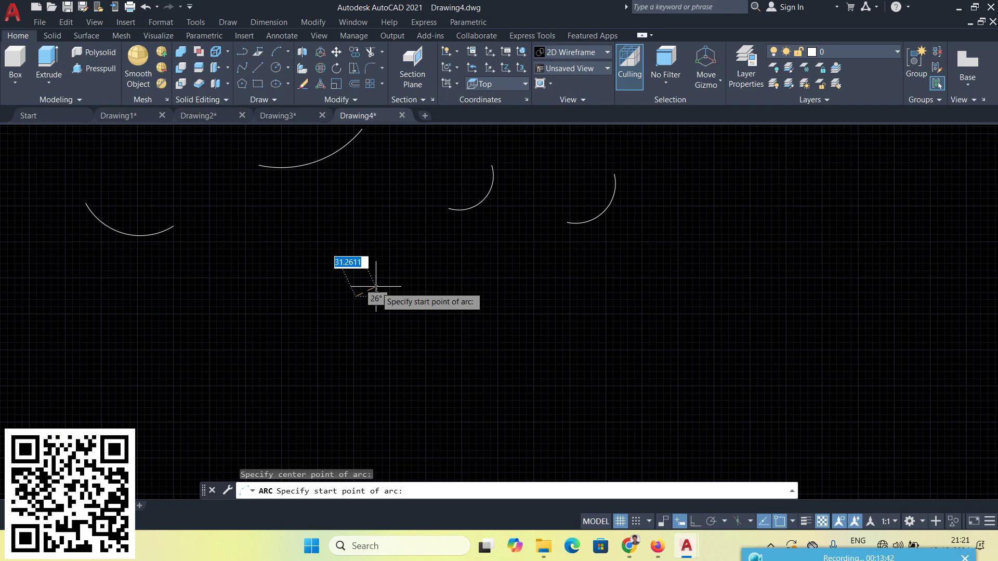
left_click(425, 248)
left_click(426, 347)
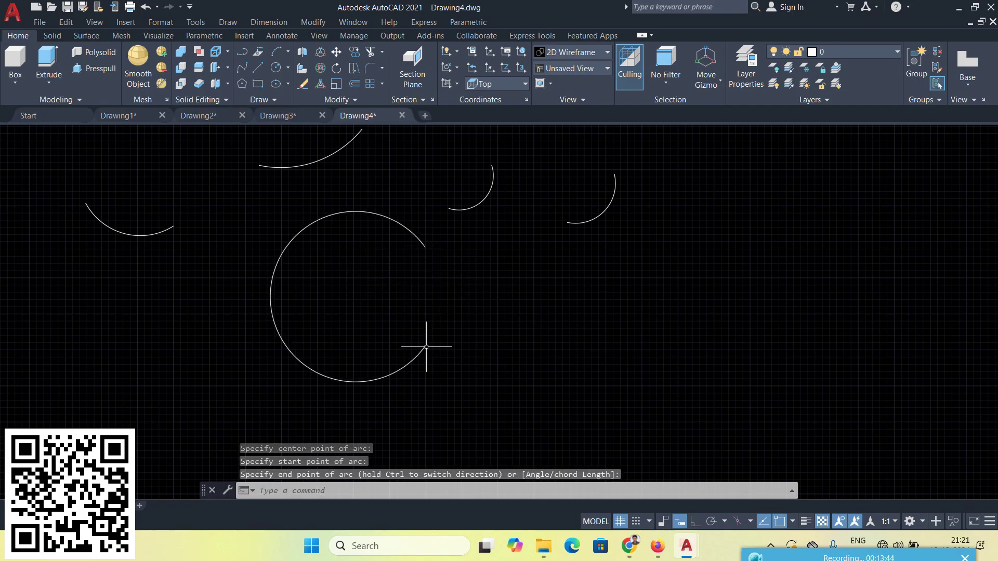
Draw a C-shaped arc right of the large open one with Center, Start, Angle, picking the included angle freehand
left_click(228, 21)
mouse_move(244, 199)
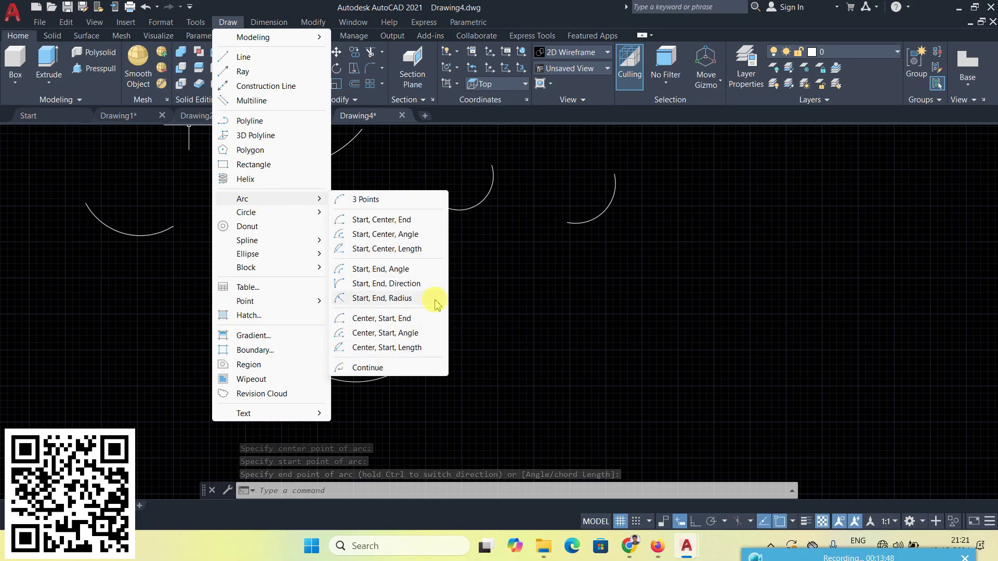
left_click(408, 333)
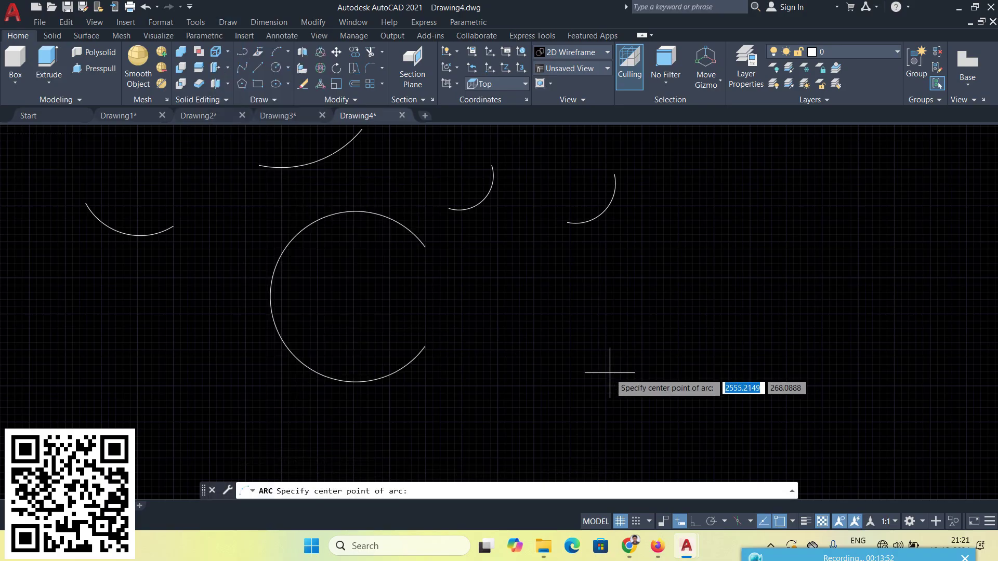
middle_click_drag(606, 383, 462, 316)
left_click(472, 262)
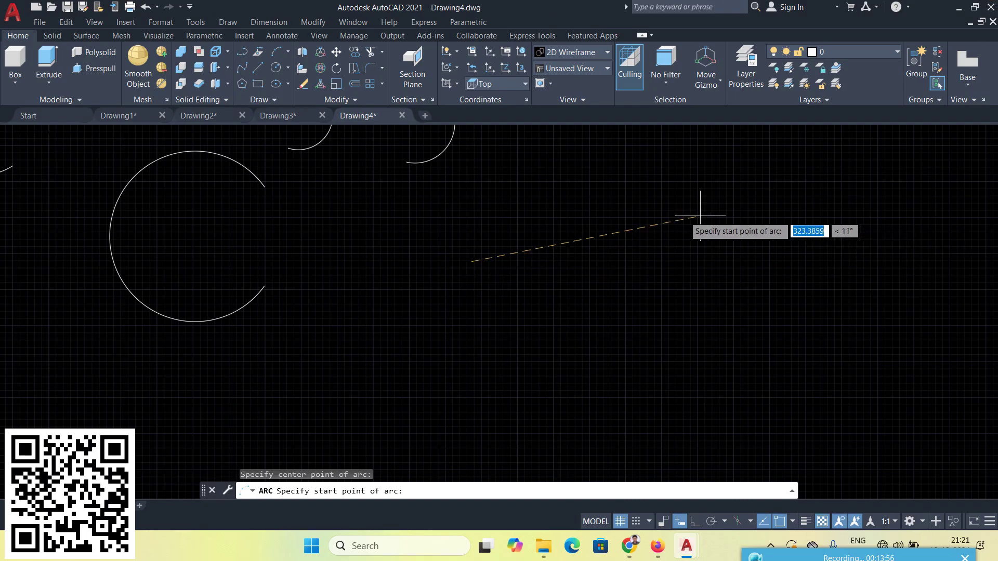
left_click(491, 201)
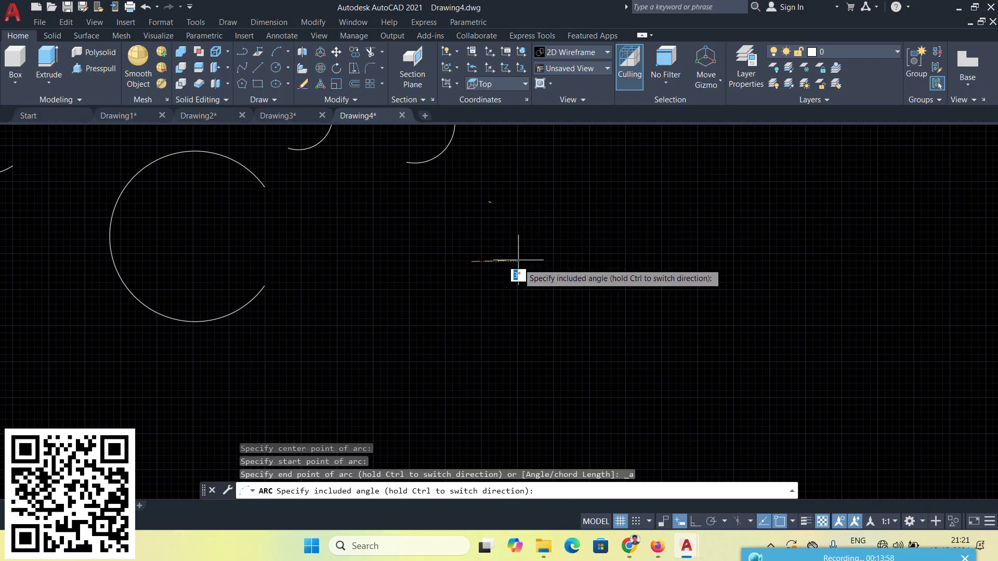
left_click(411, 260)
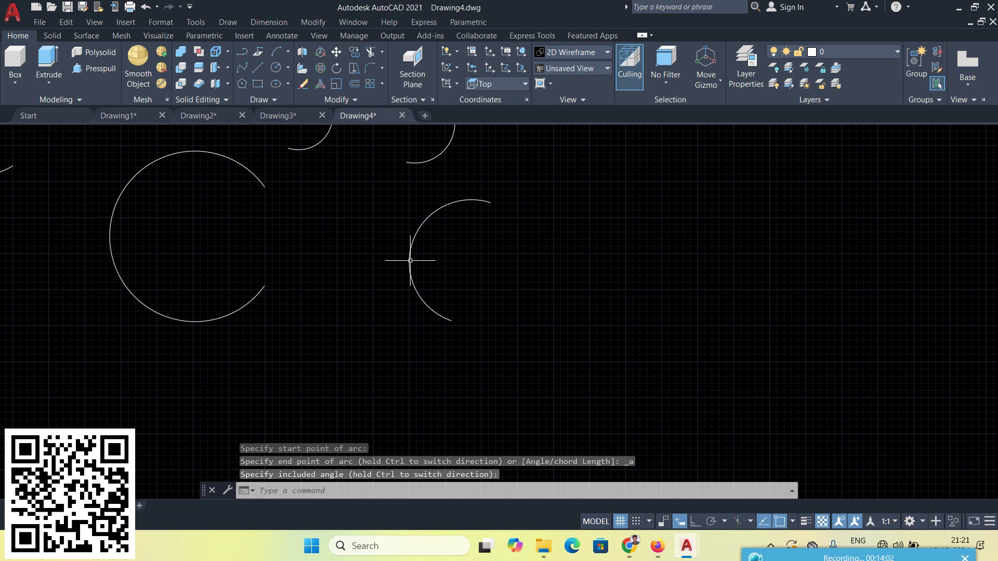
Draw a wide upward-bulging arc up and right of the C-shaped one with Center, Start, Length, picking the chord length freehand
left_click(228, 22)
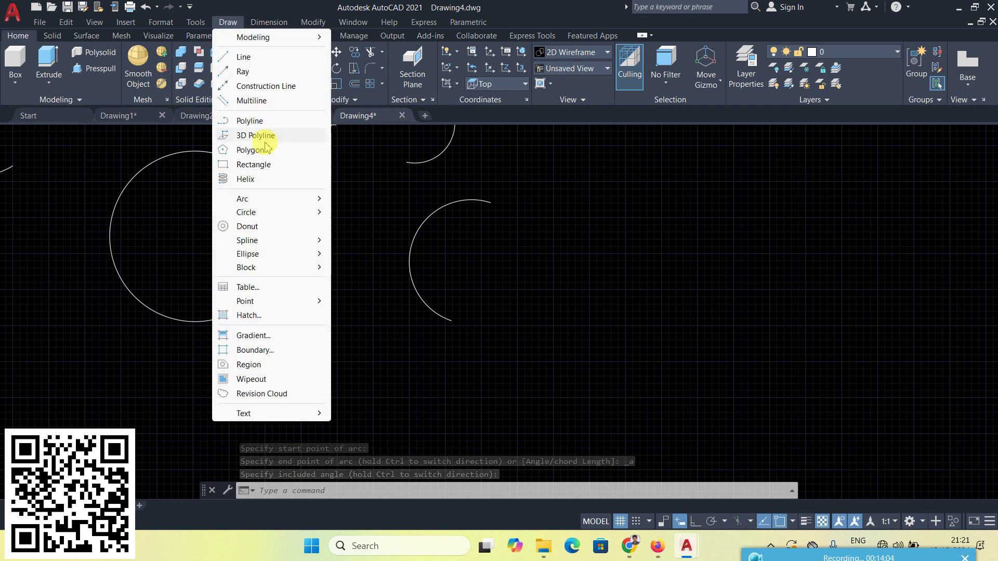
mouse_move(280, 204)
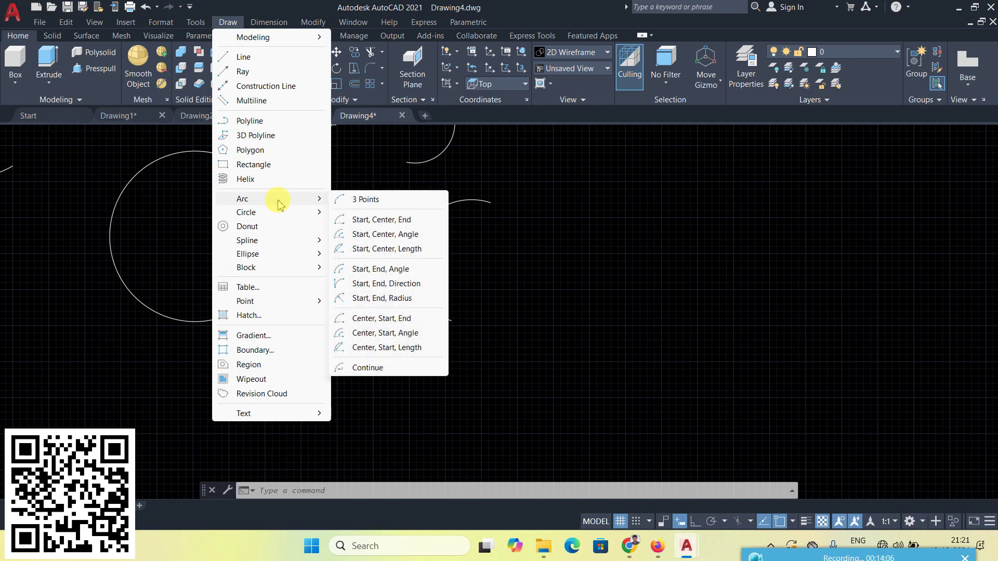
left_click(390, 352)
left_click(603, 237)
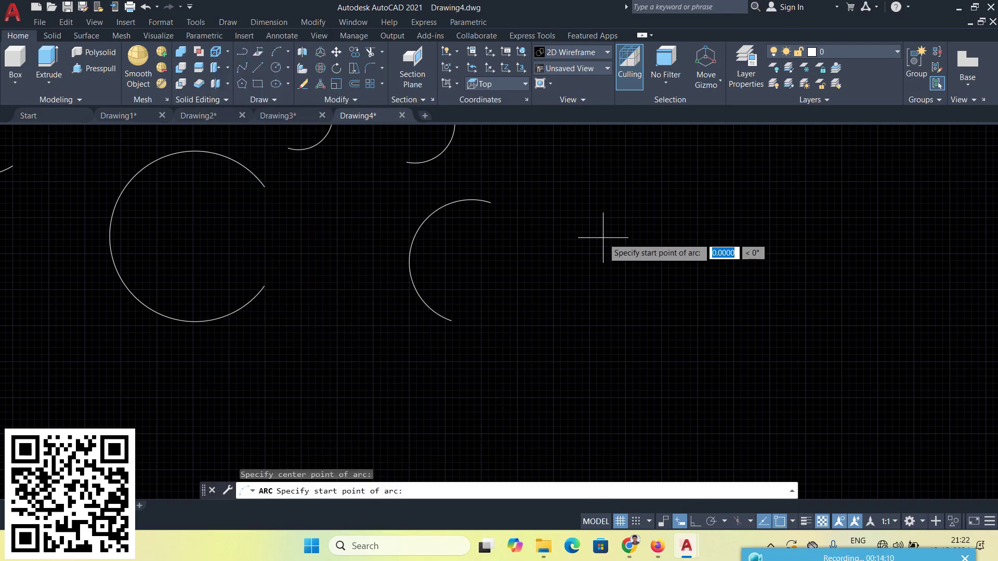
left_click(702, 196)
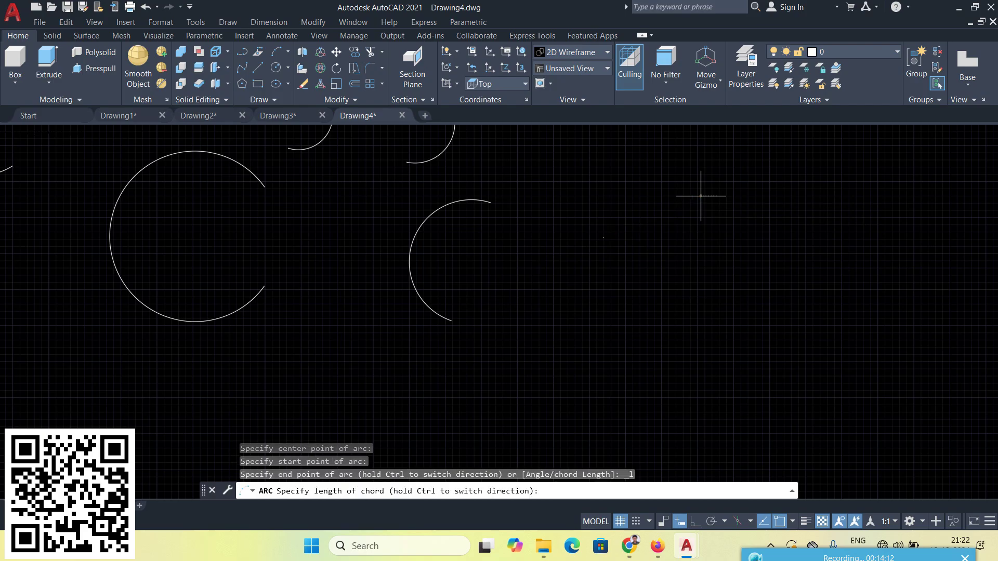
left_click(527, 182)
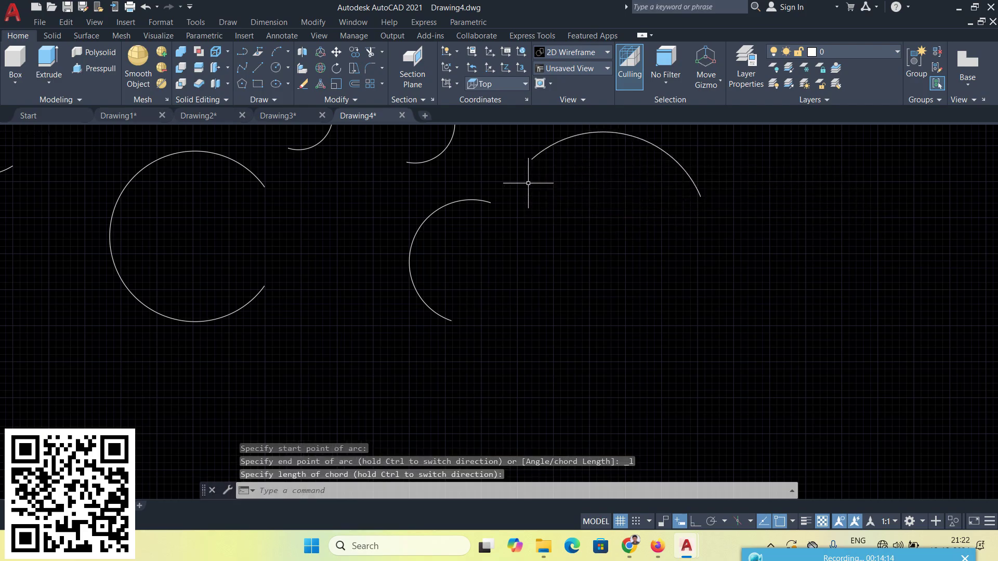
Extend the chord-length arc from its left end with the Arc Continue option, curving tangentially down to a point below
left_click(229, 22)
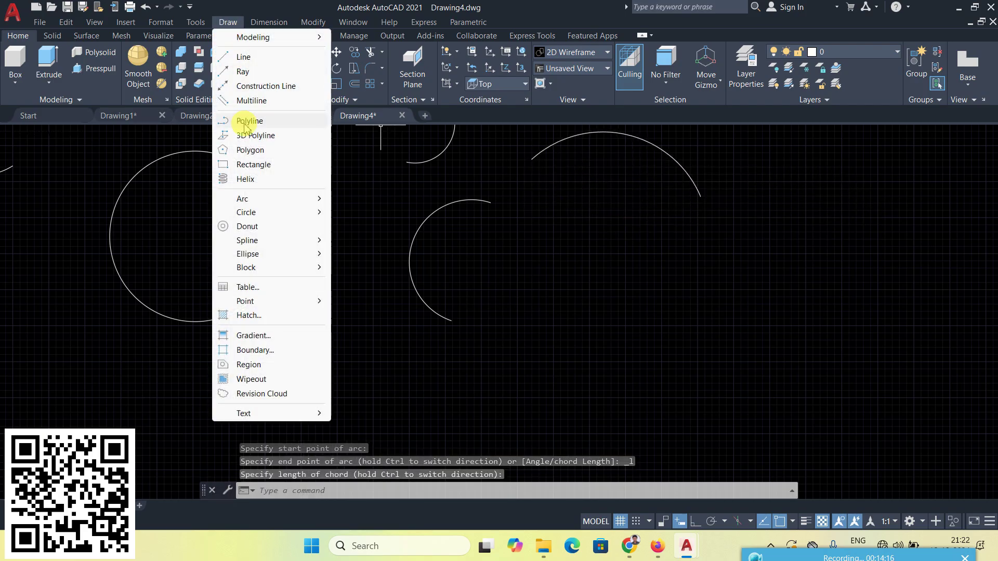
mouse_move(247, 198)
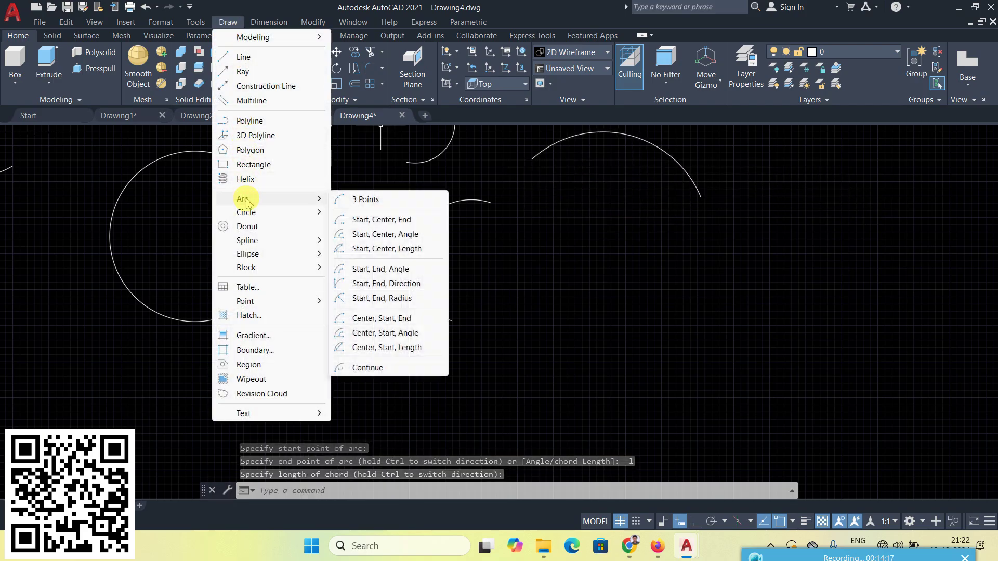
left_click(367, 368)
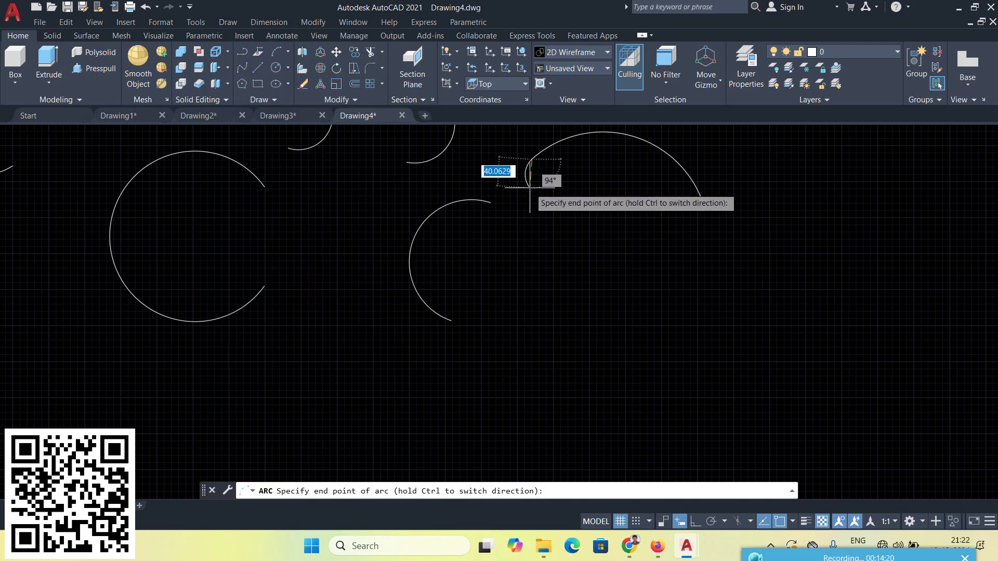
left_click(521, 284)
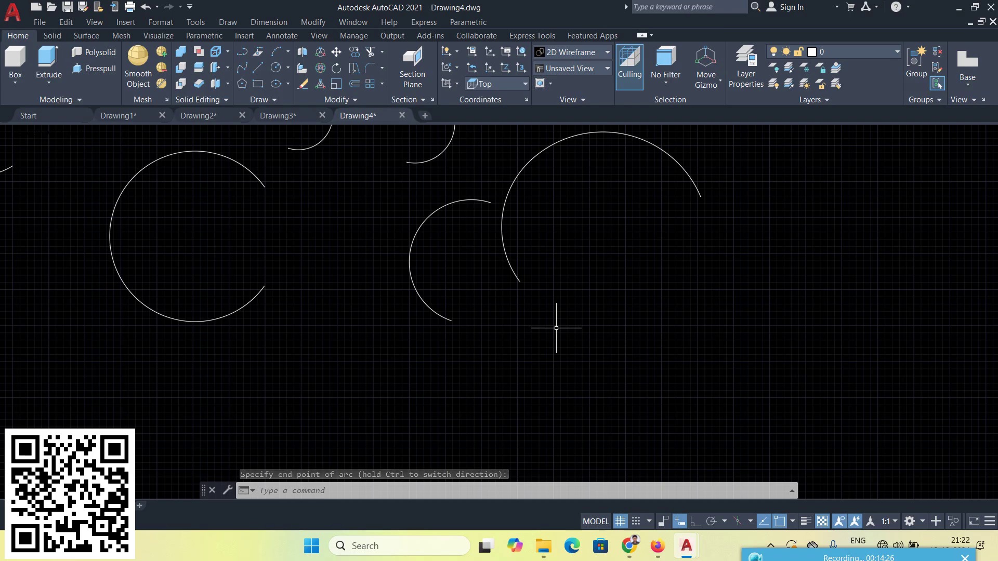
Draw a circle of radius 50 in the empty space right of the arcs with the Center, Radius method
left_click(228, 22)
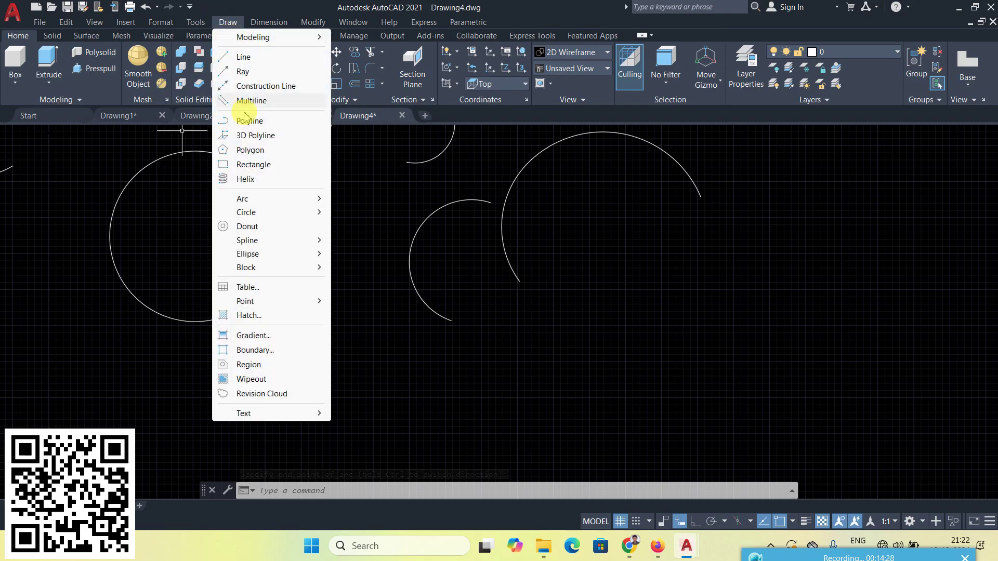
mouse_move(265, 217)
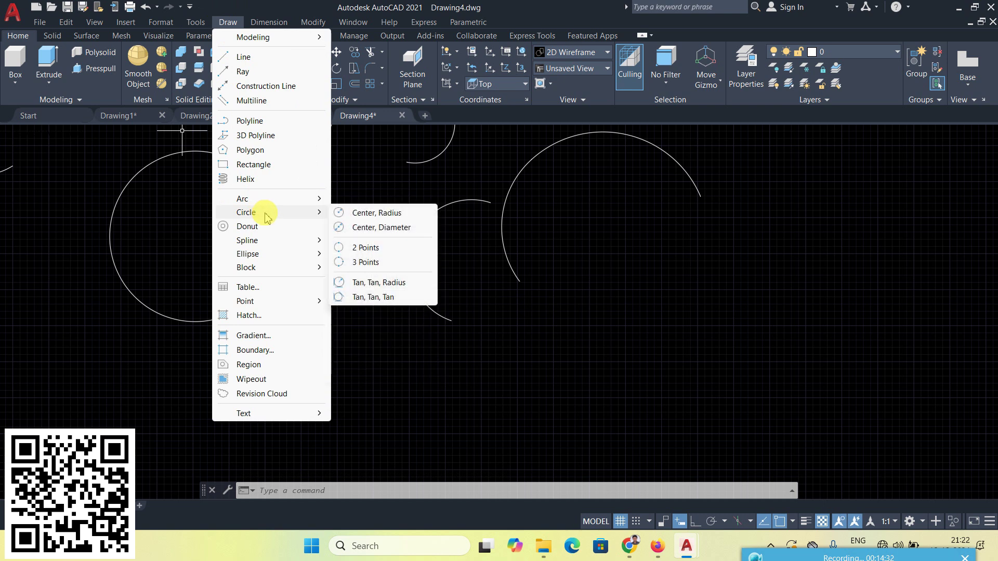
left_click(368, 215)
middle_click_drag(707, 322, 228, 381)
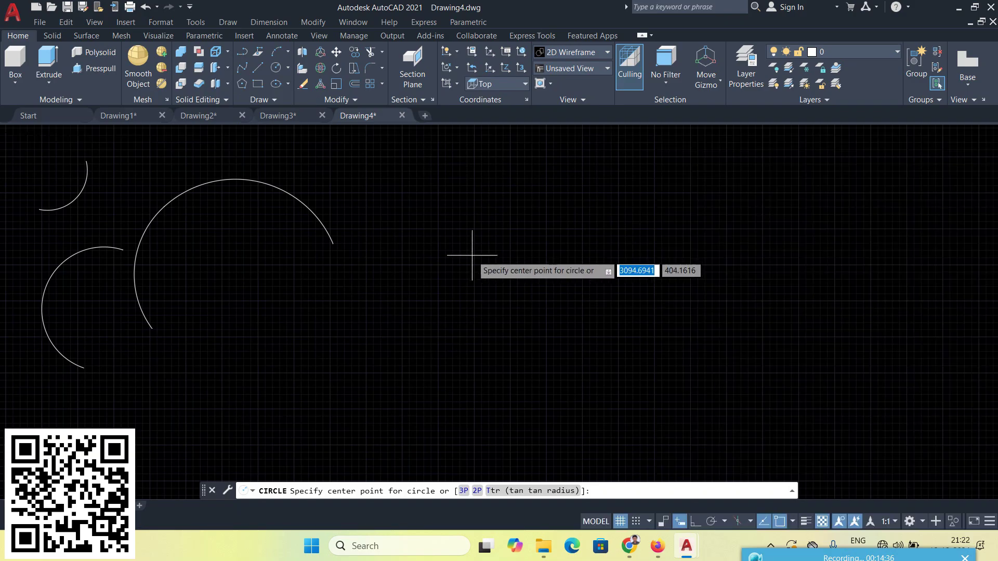
left_click(447, 240)
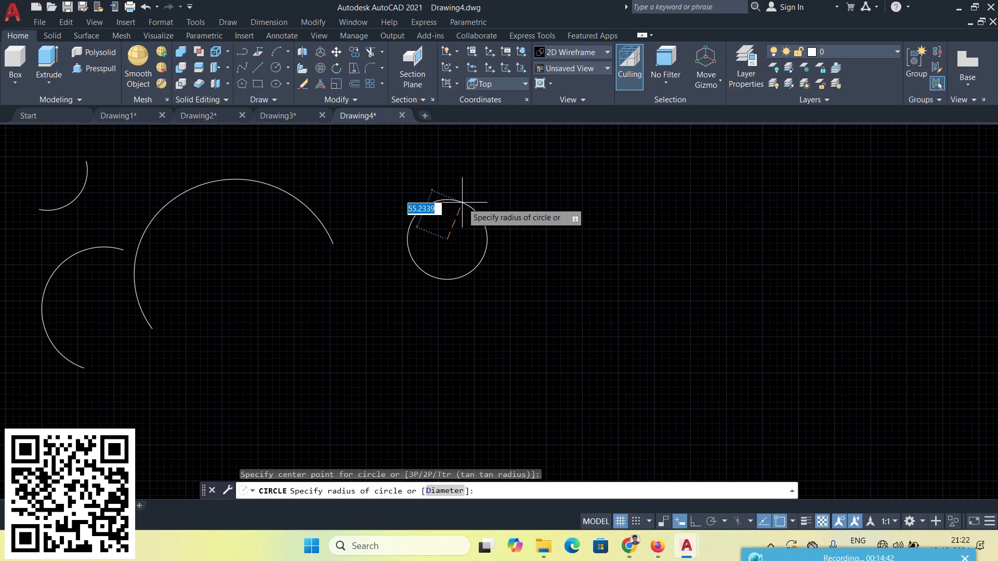
left_click(462, 203)
key("Return")
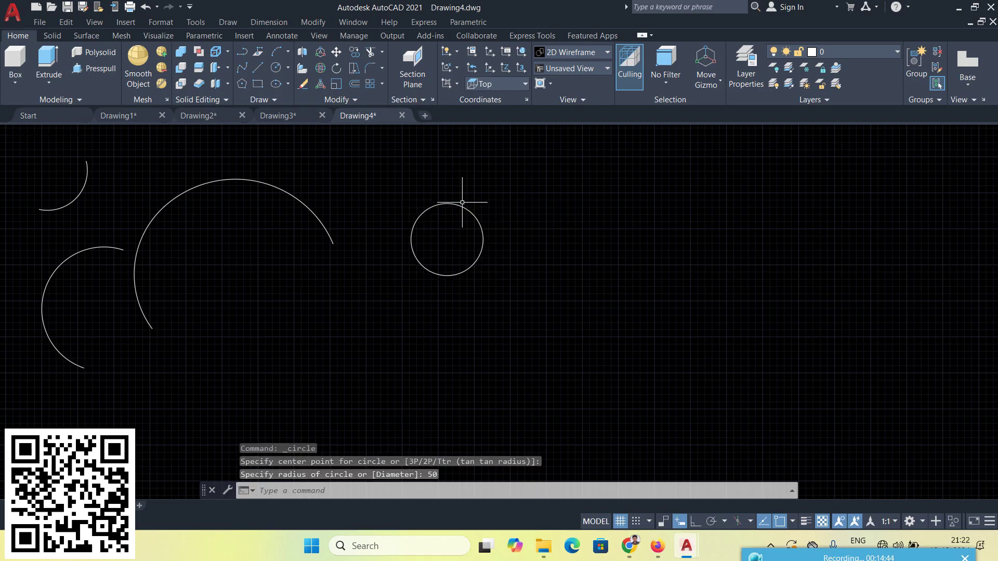
Draw a circle of diameter 75 right of the radius-50 circle with the Center, Diameter method
left_click(228, 22)
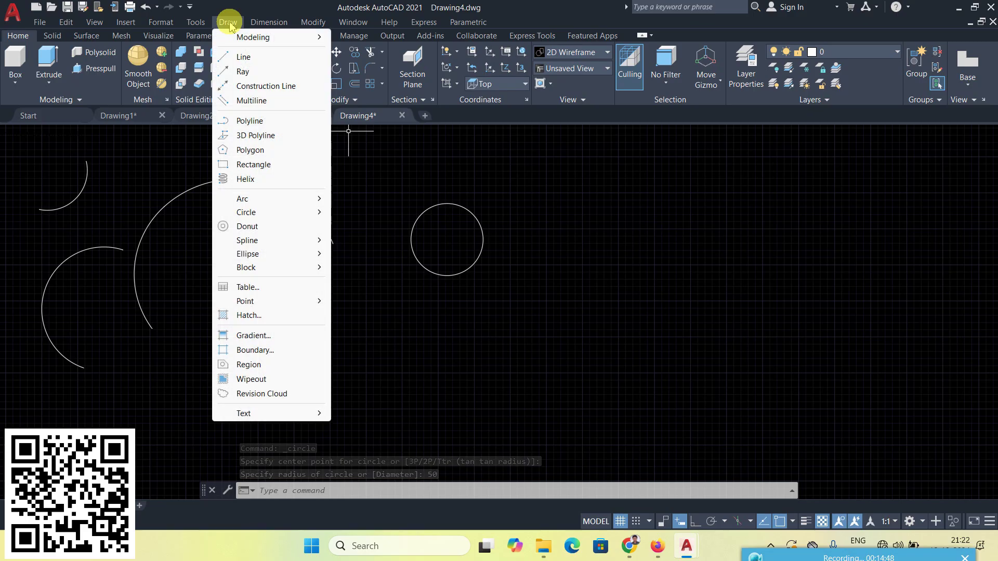
mouse_move(252, 214)
left_click(378, 229)
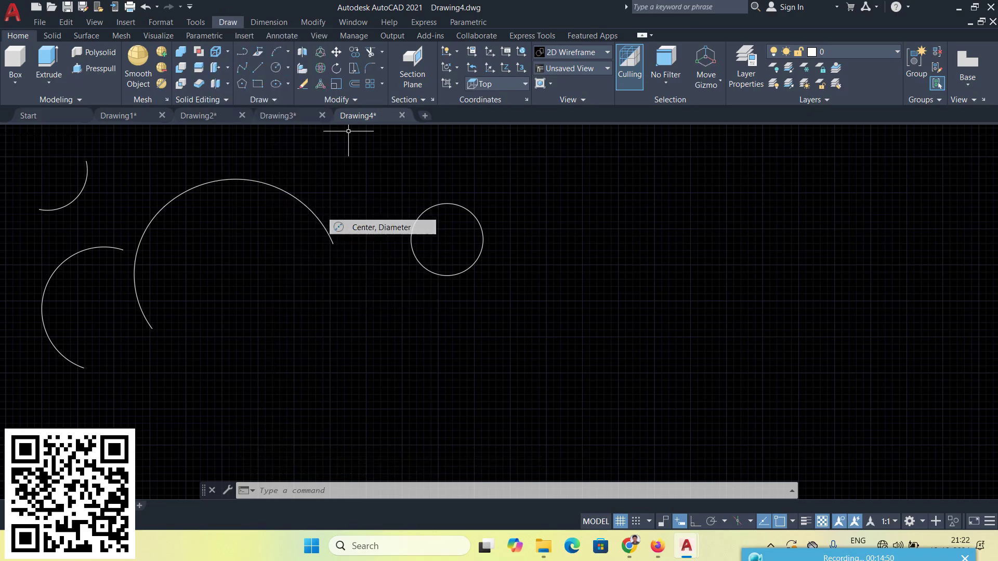
left_click(567, 256)
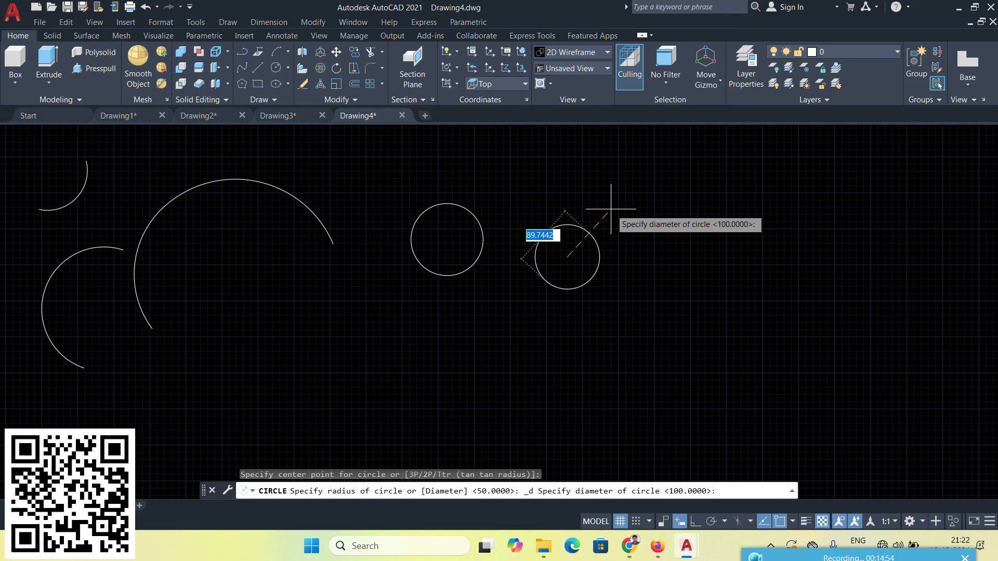
type("75")
key("Return")
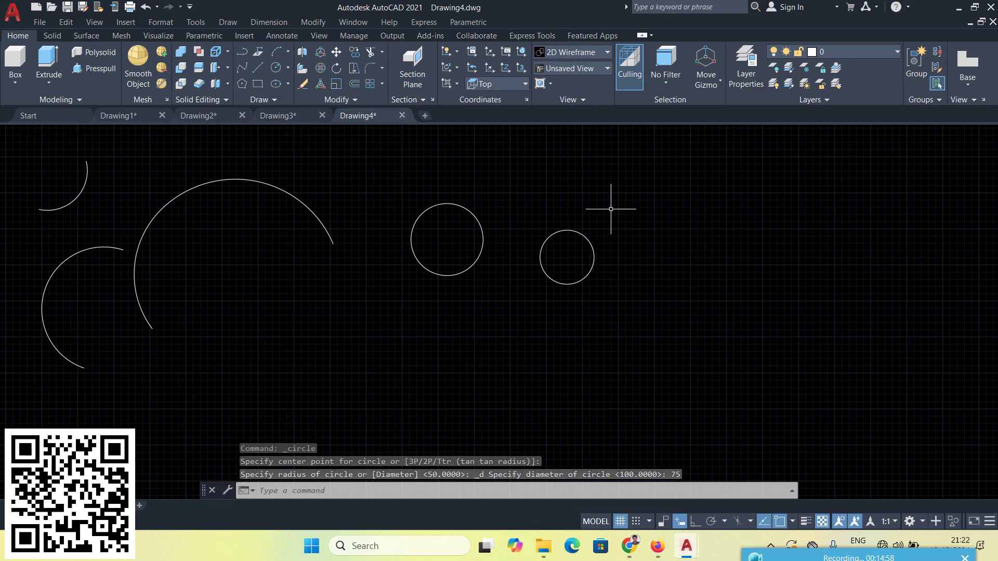
Draw a circle above and between the radius-50 and diameter-75 circles with the 2 Points method, picking both diameter ends freehand
left_click(228, 22)
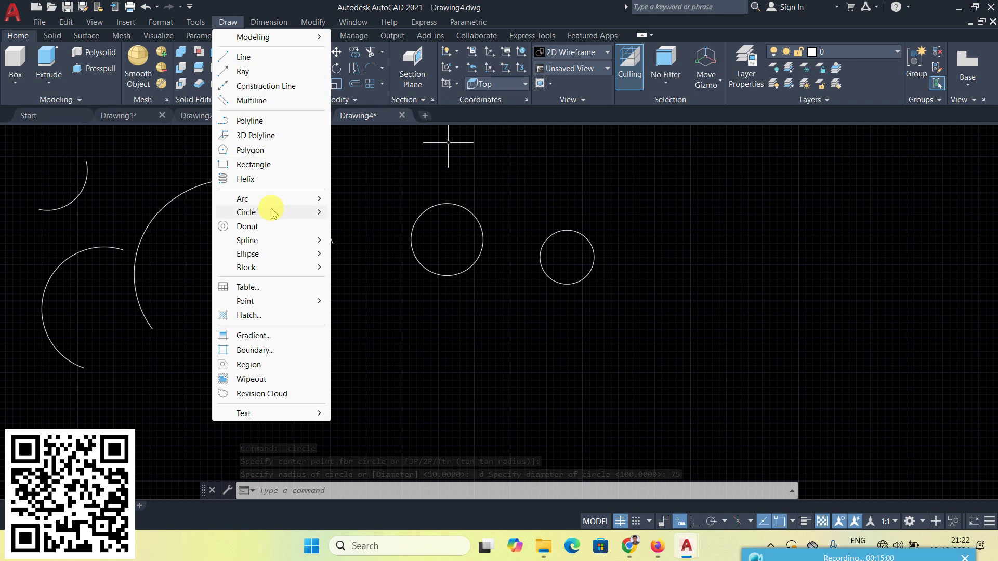
mouse_move(268, 213)
left_click(364, 247)
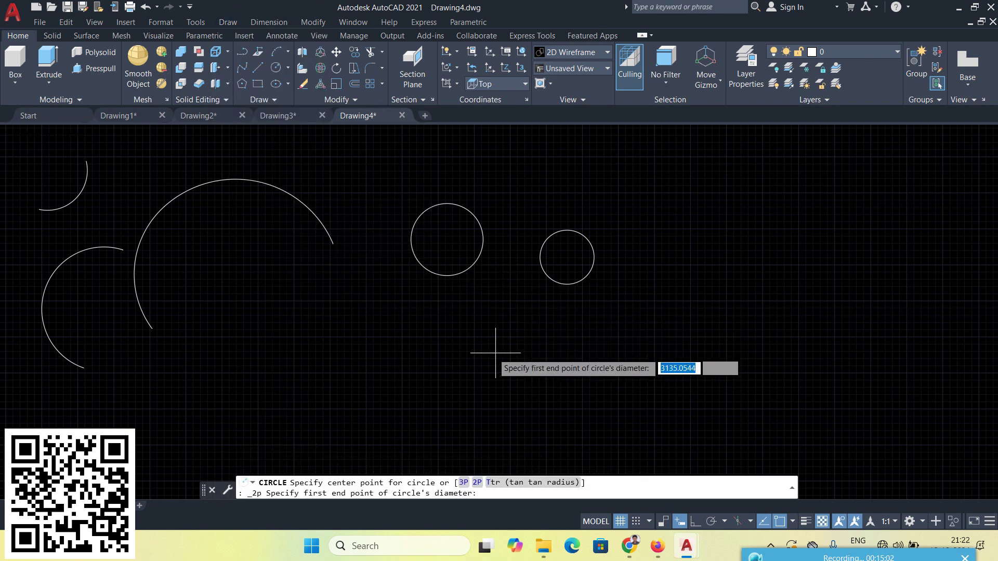
left_click(503, 186)
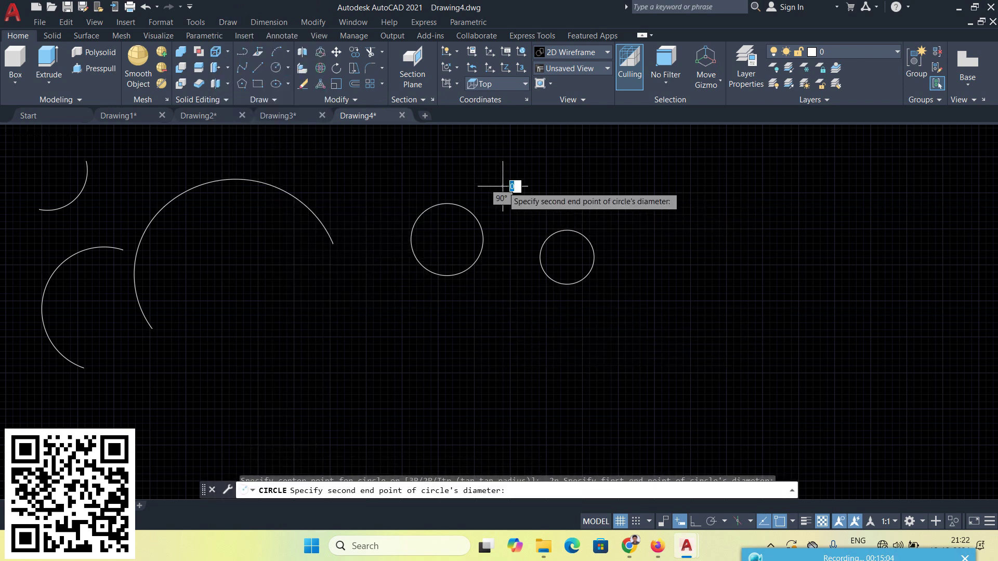
left_click(555, 166)
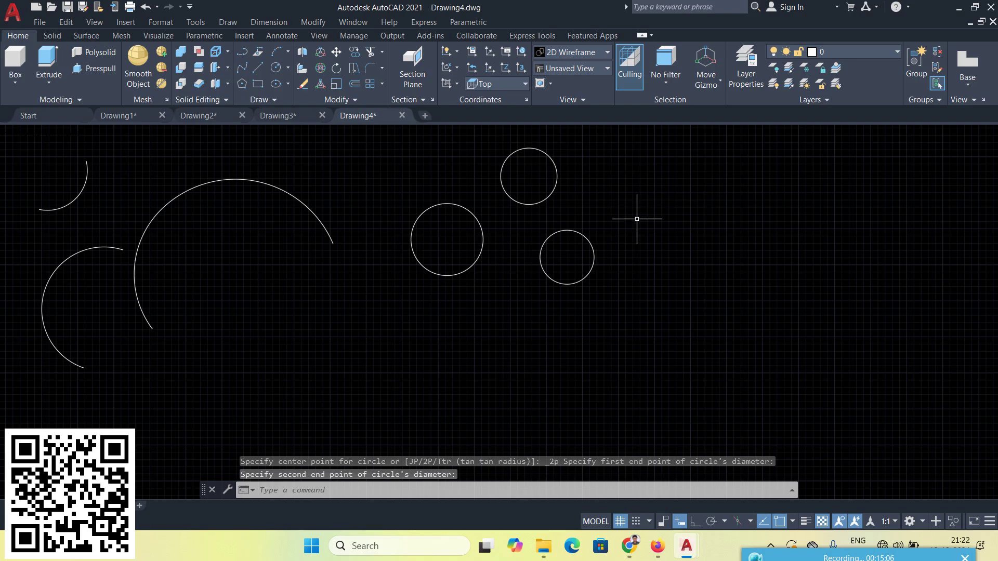
Draw a circle of about 59 radius below the other circles with the 3 Points method
left_click(301, 88)
left_click(227, 22)
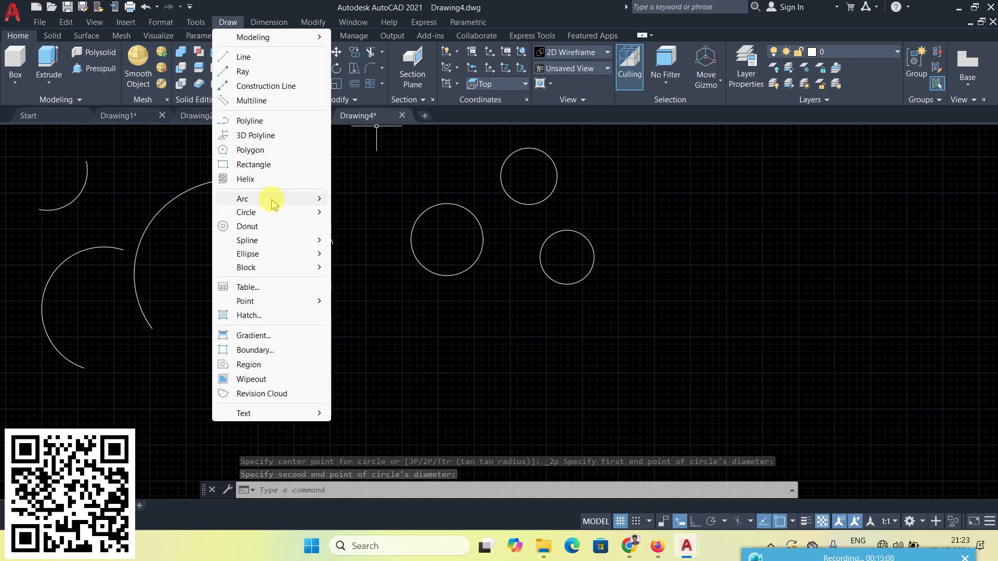
mouse_move(267, 212)
left_click(376, 267)
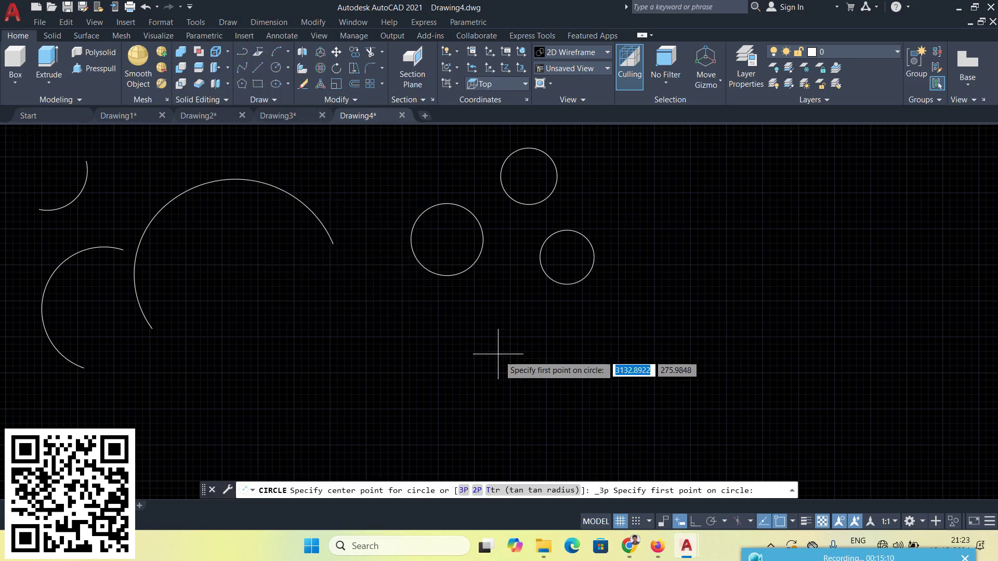
left_click(466, 353)
left_click(517, 319)
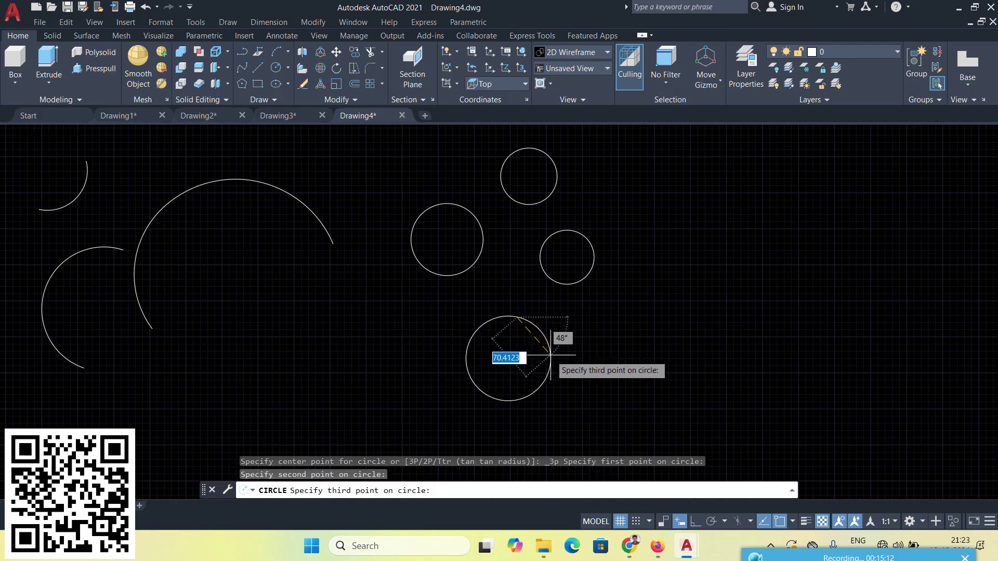
left_click(547, 337)
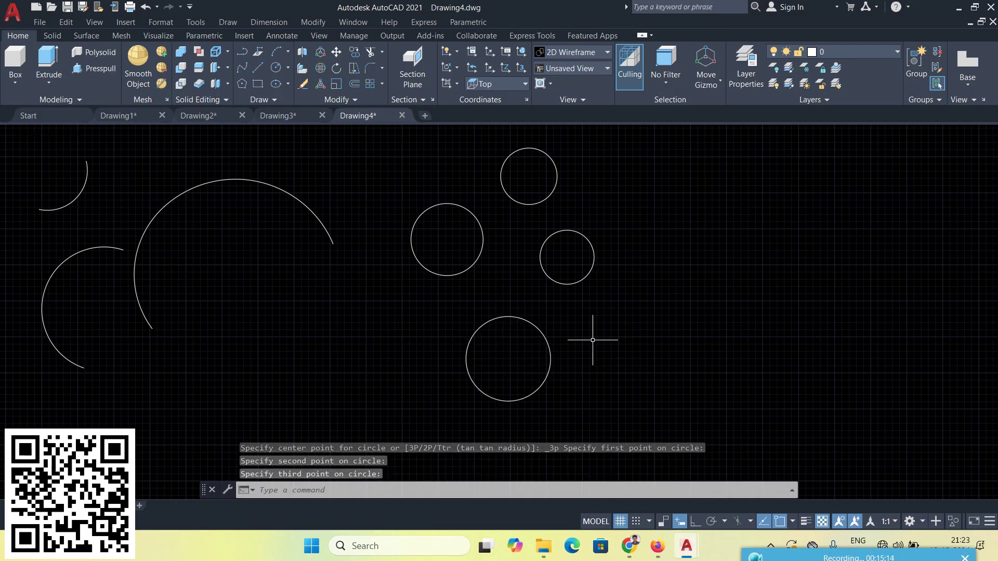
Try a Tan, Tan, Radius circle of radius 200 touching the lowest circle and the diameter-75 circle, and undo it
left_click(227, 21)
mouse_move(268, 217)
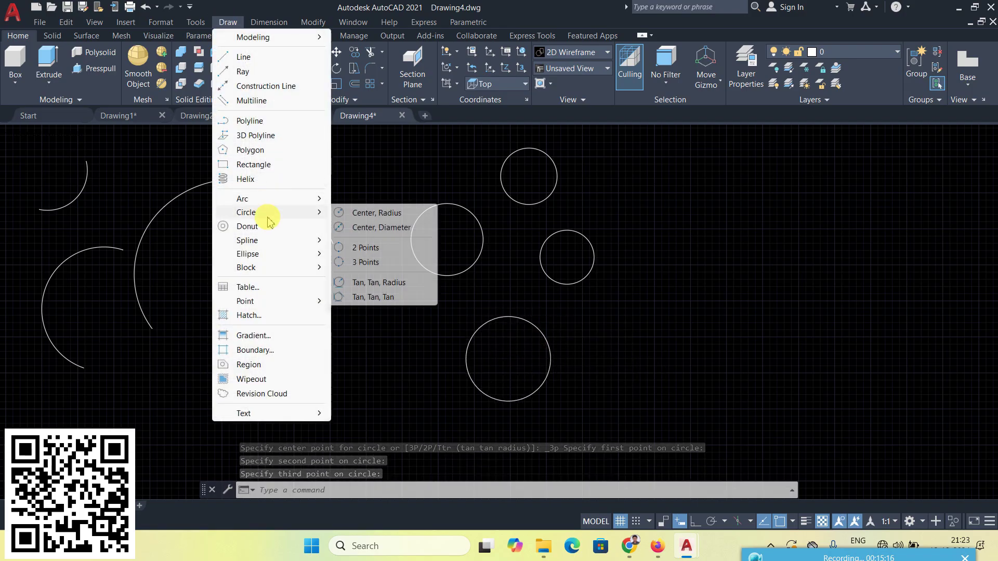
left_click(383, 284)
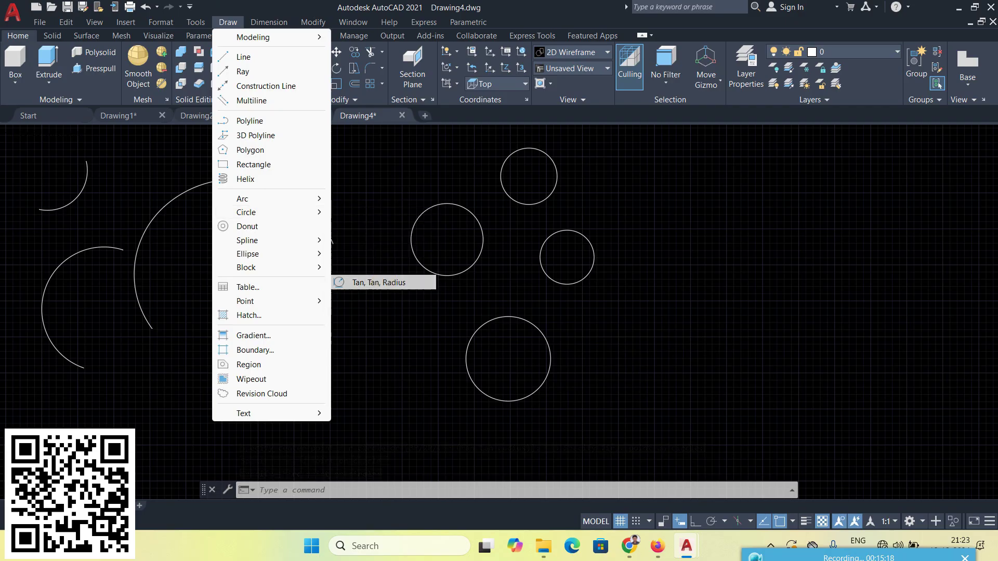
left_click(515, 320)
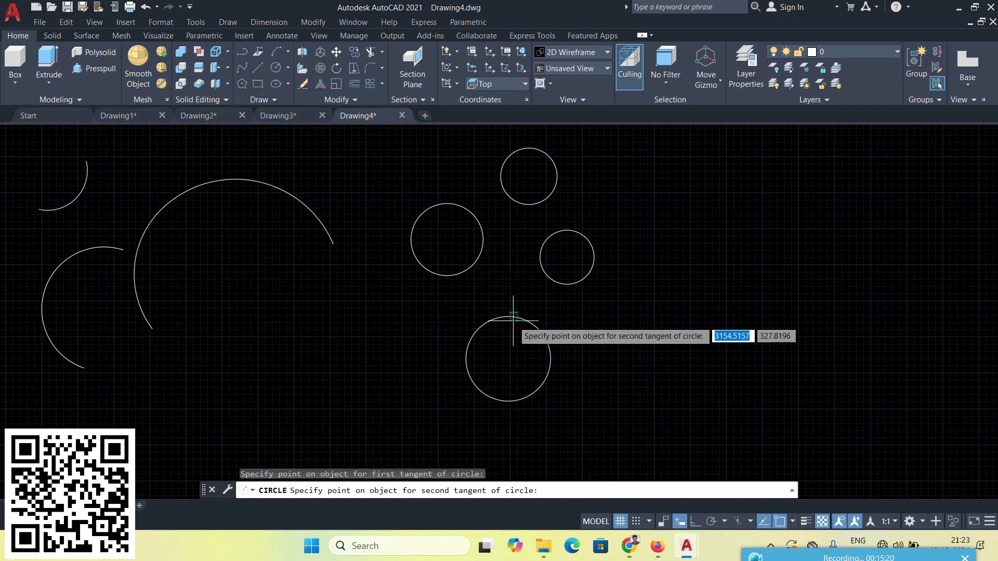
left_click(540, 272)
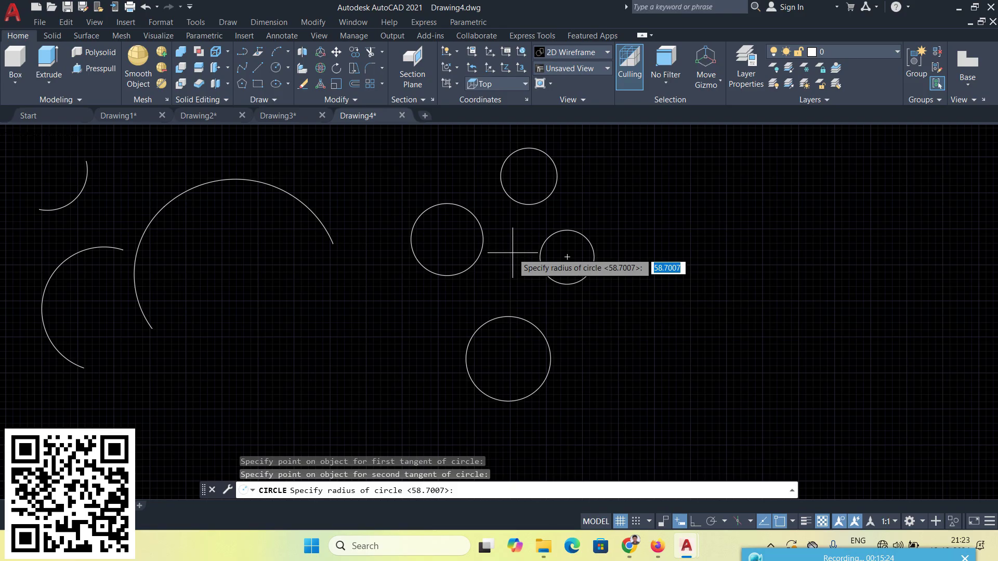
type("200")
key("Return")
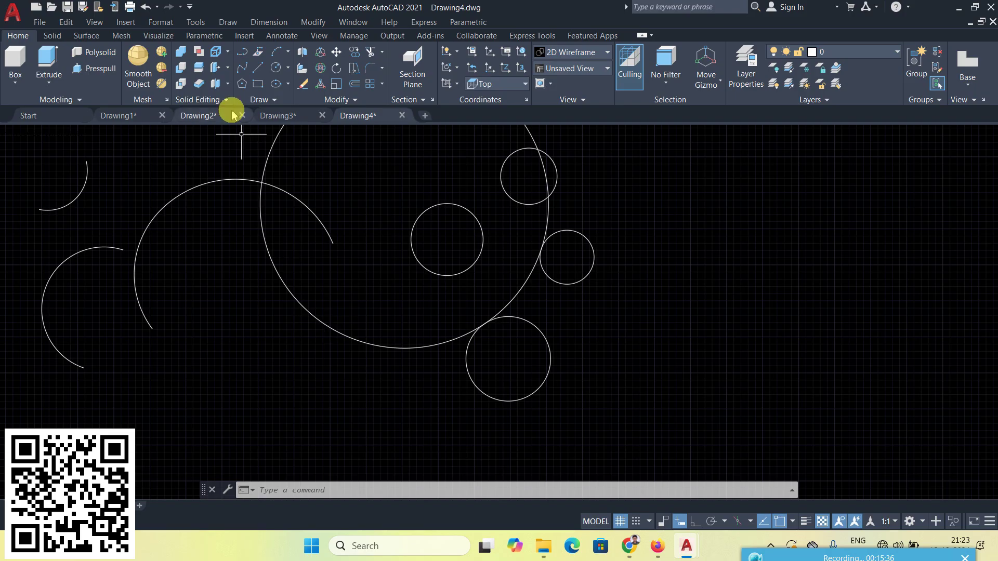
left_click(145, 7)
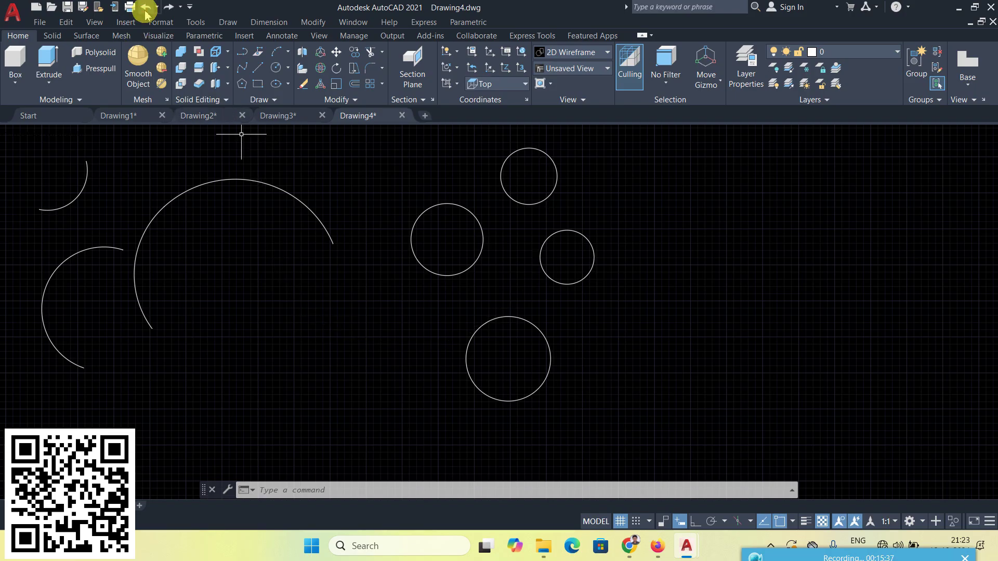
Draw a Tan, Tan, Tan circle touching the lowest circle, the radius-50 circle and the diameter-75 circle
left_click(228, 23)
mouse_move(267, 213)
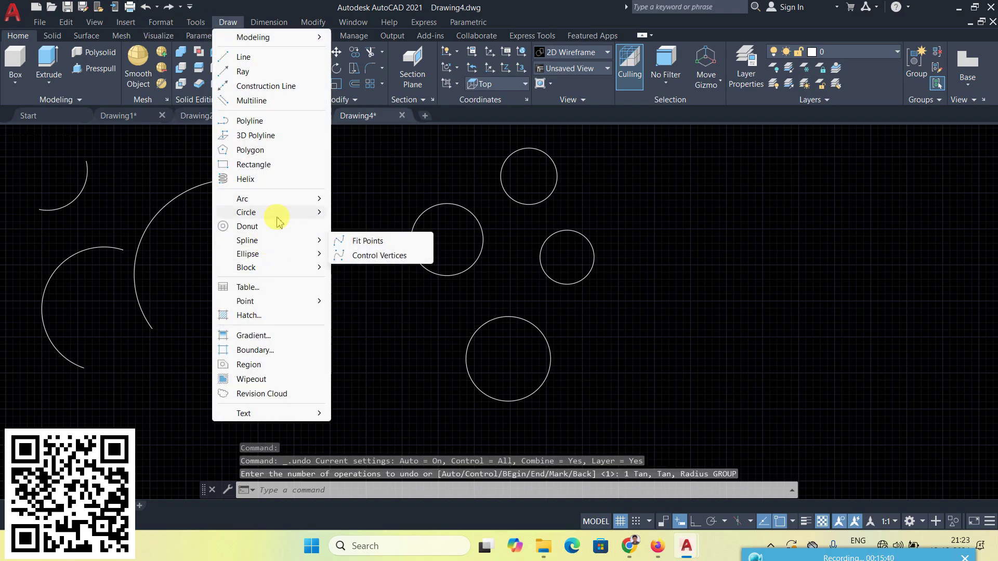
left_click(367, 296)
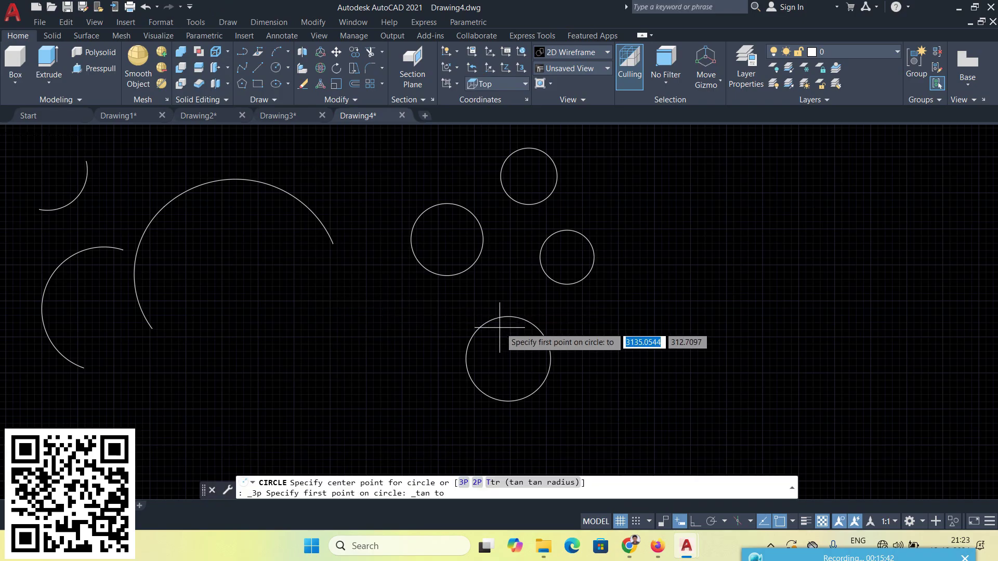
left_click(504, 317)
left_click(479, 261)
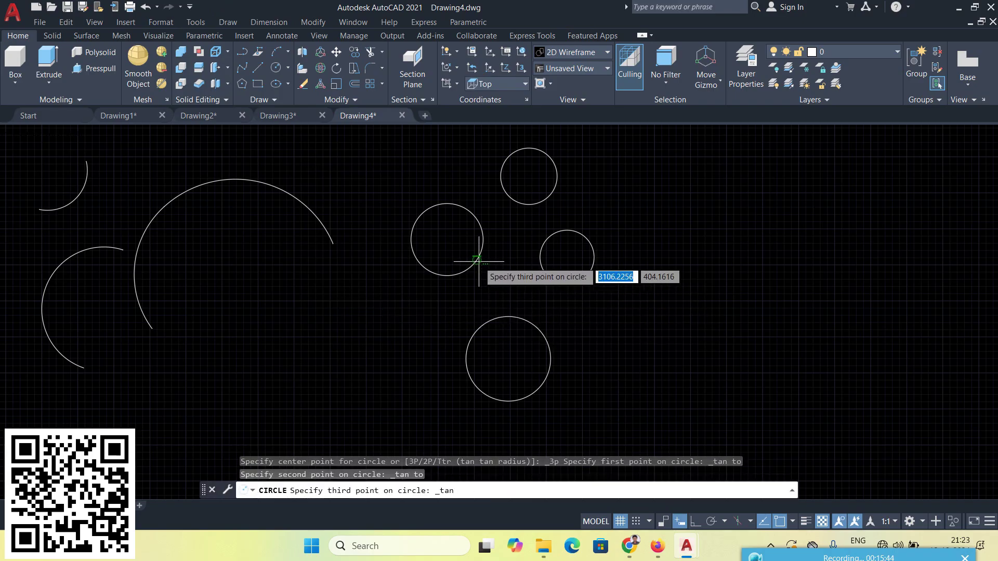
left_click(533, 261)
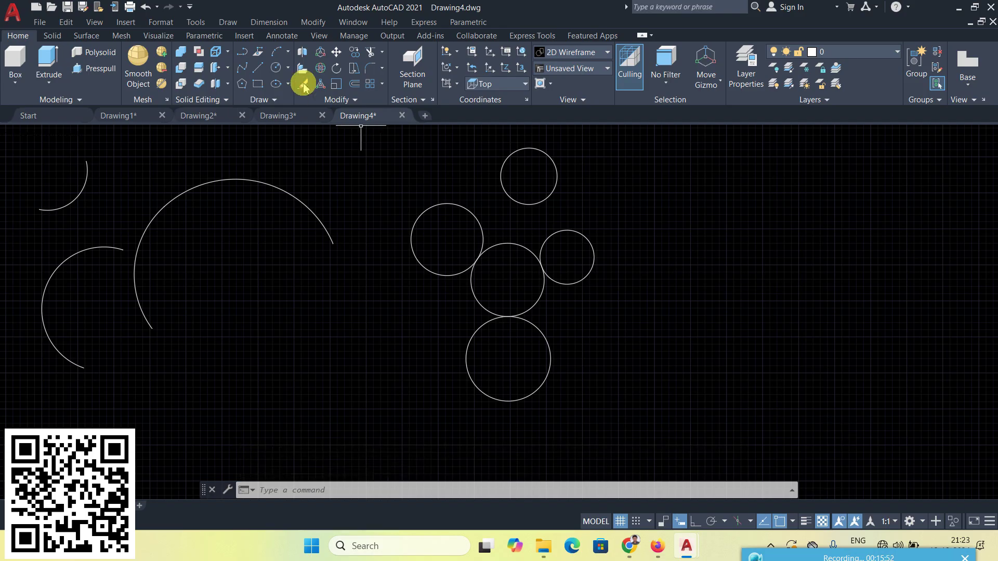
left_click(229, 21)
mouse_move(251, 240)
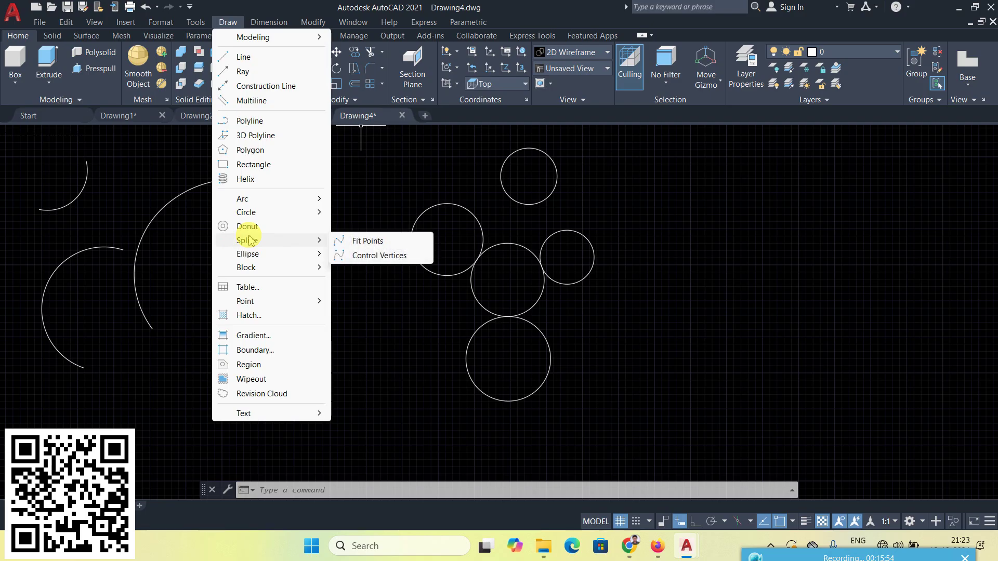
mouse_move(252, 215)
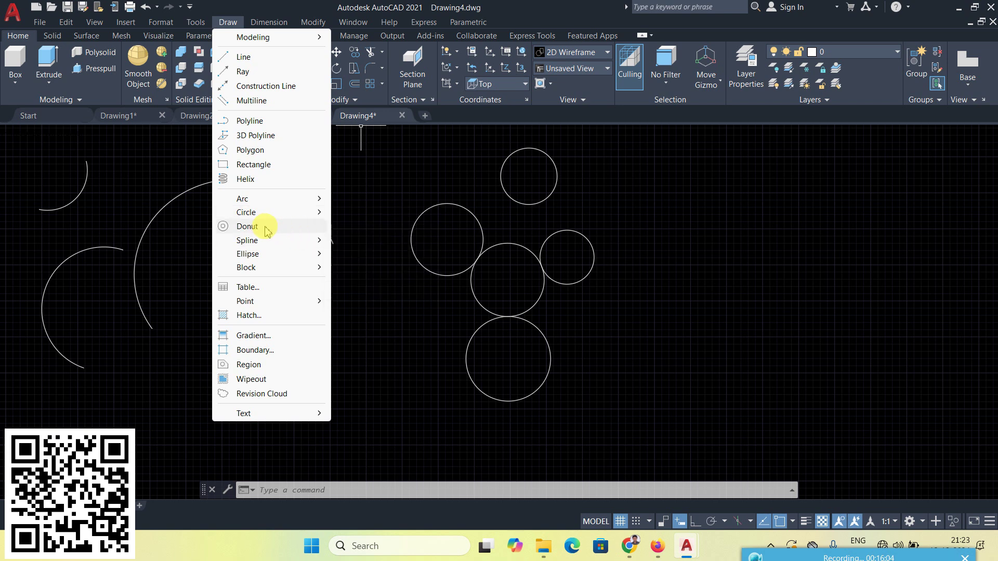
left_click(691, 325)
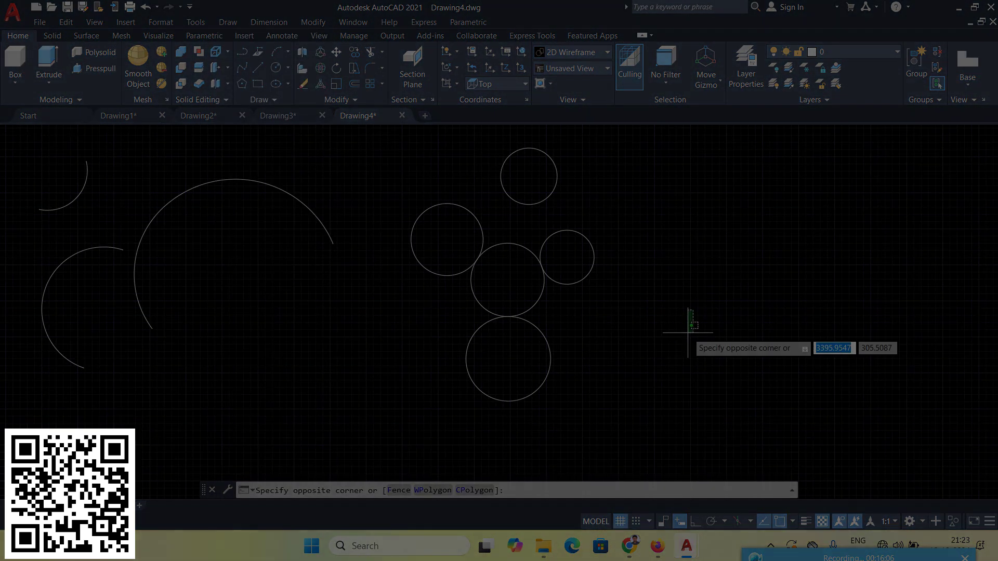